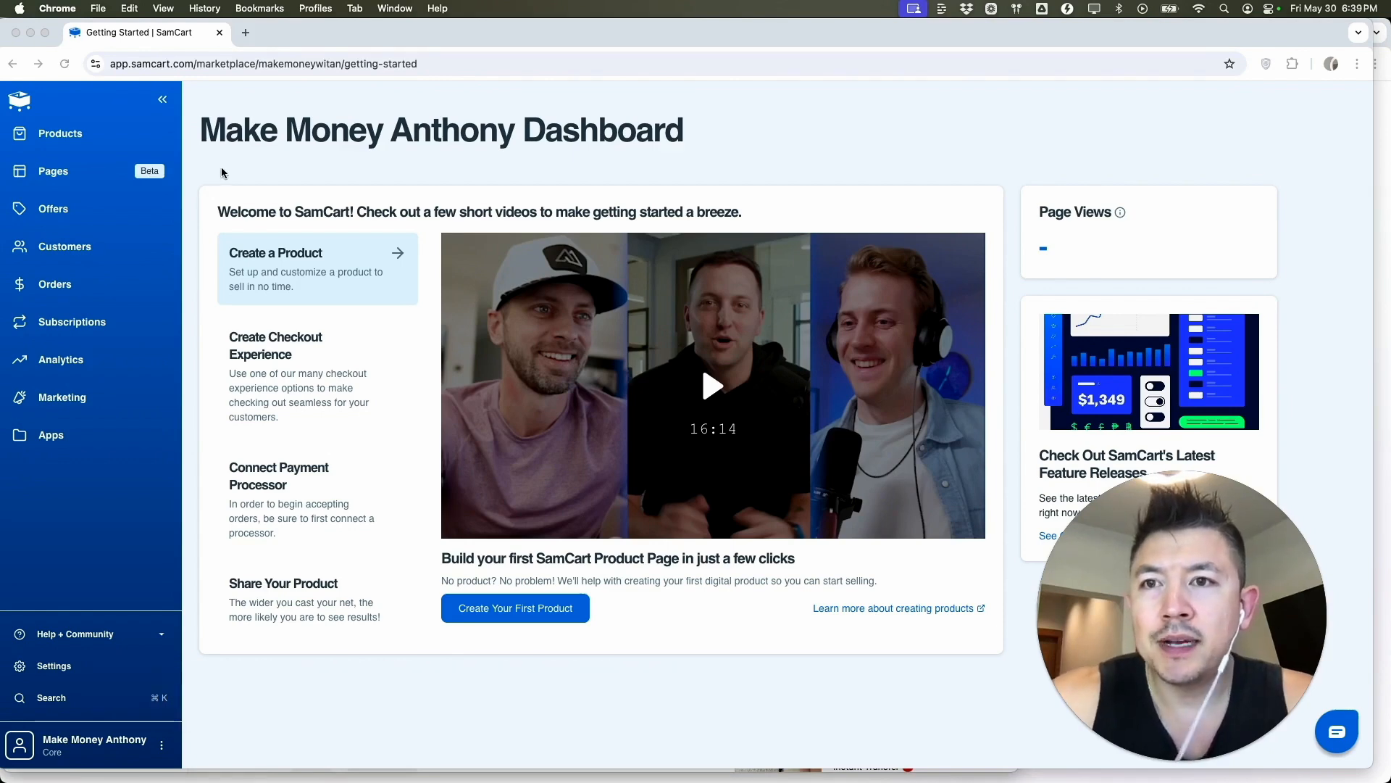
- Open the Courses app from the app marketplace's Course Platforms category and create a new course
{"action": "left_click", "coordinate": [320, 161]}
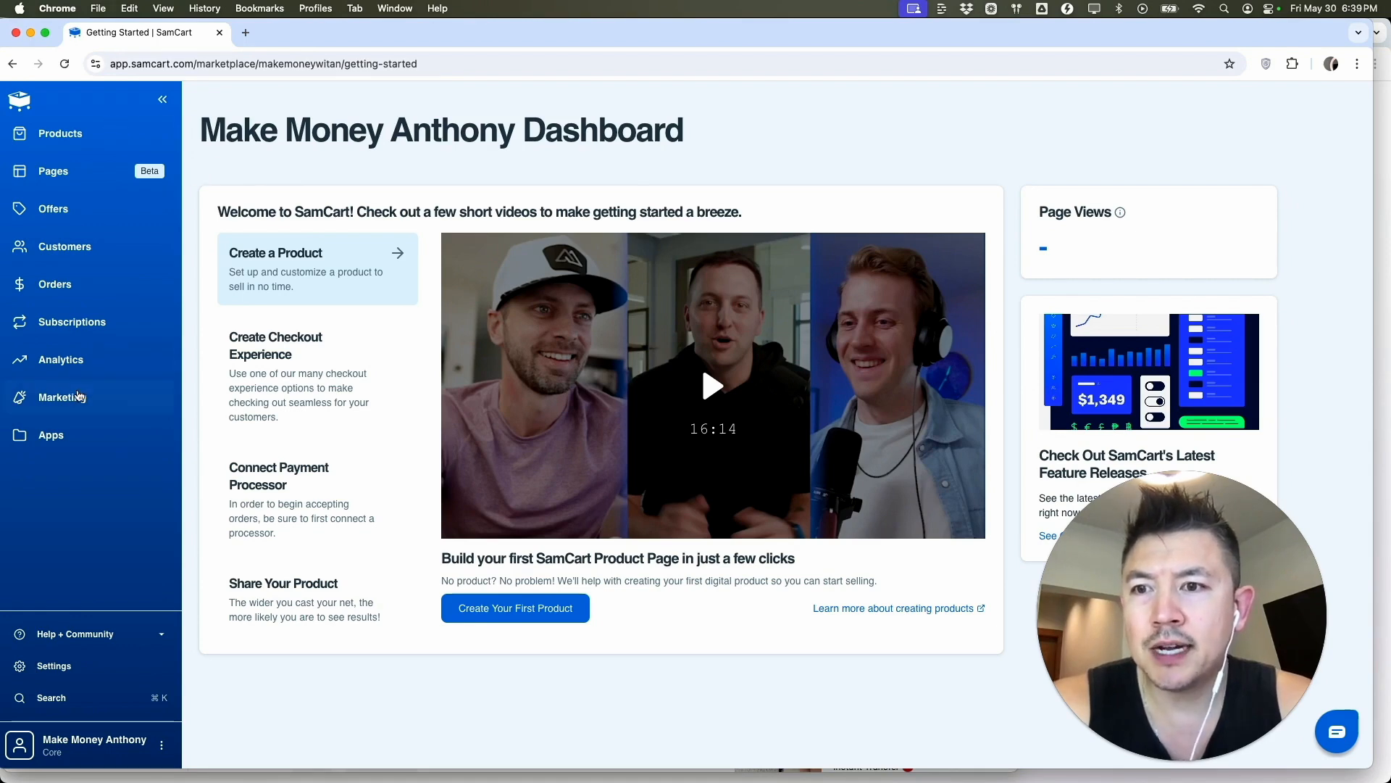
{"action": "left_click", "coordinate": [88, 439]}
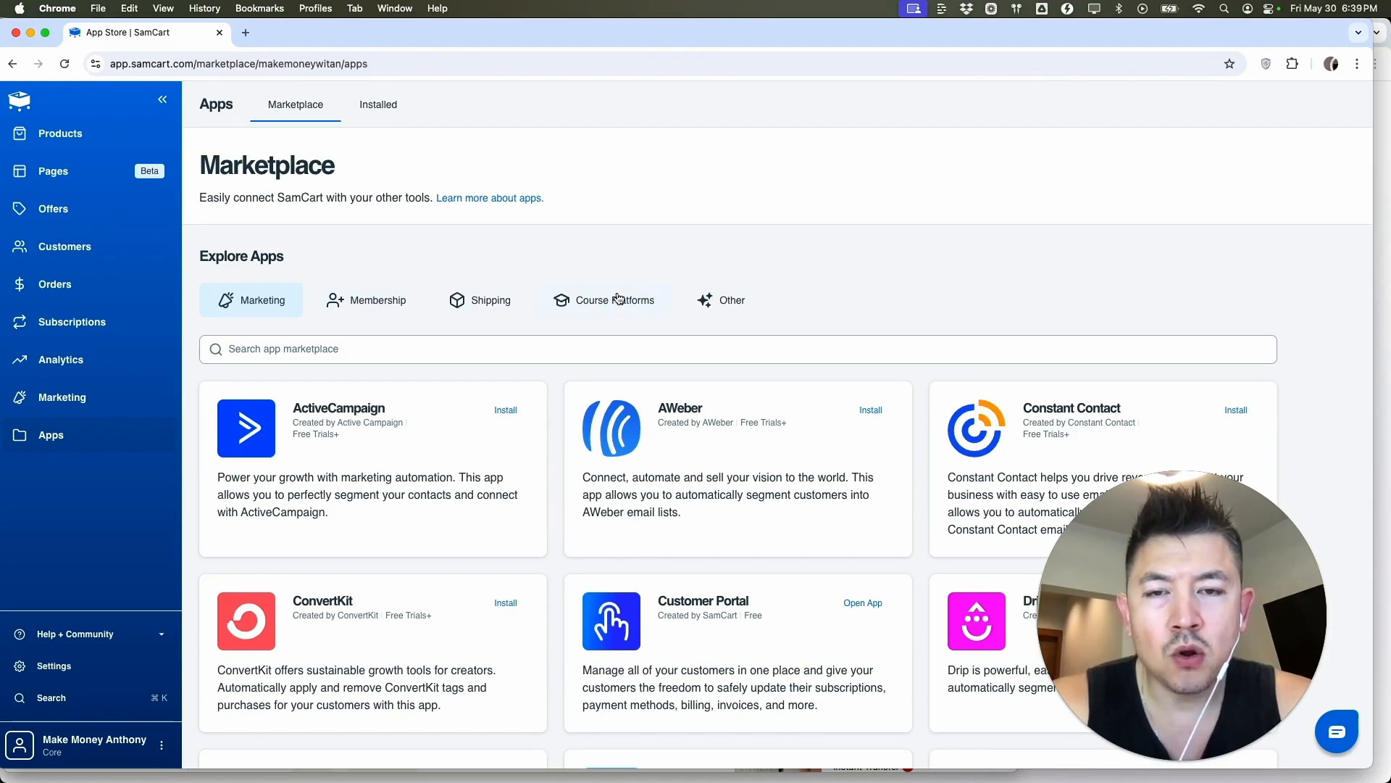
{"action": "left_click", "coordinate": [628, 299]}
{"action": "scroll", "coordinate": [674, 435], "scroll_direction": "down", "scroll_amount": 1}
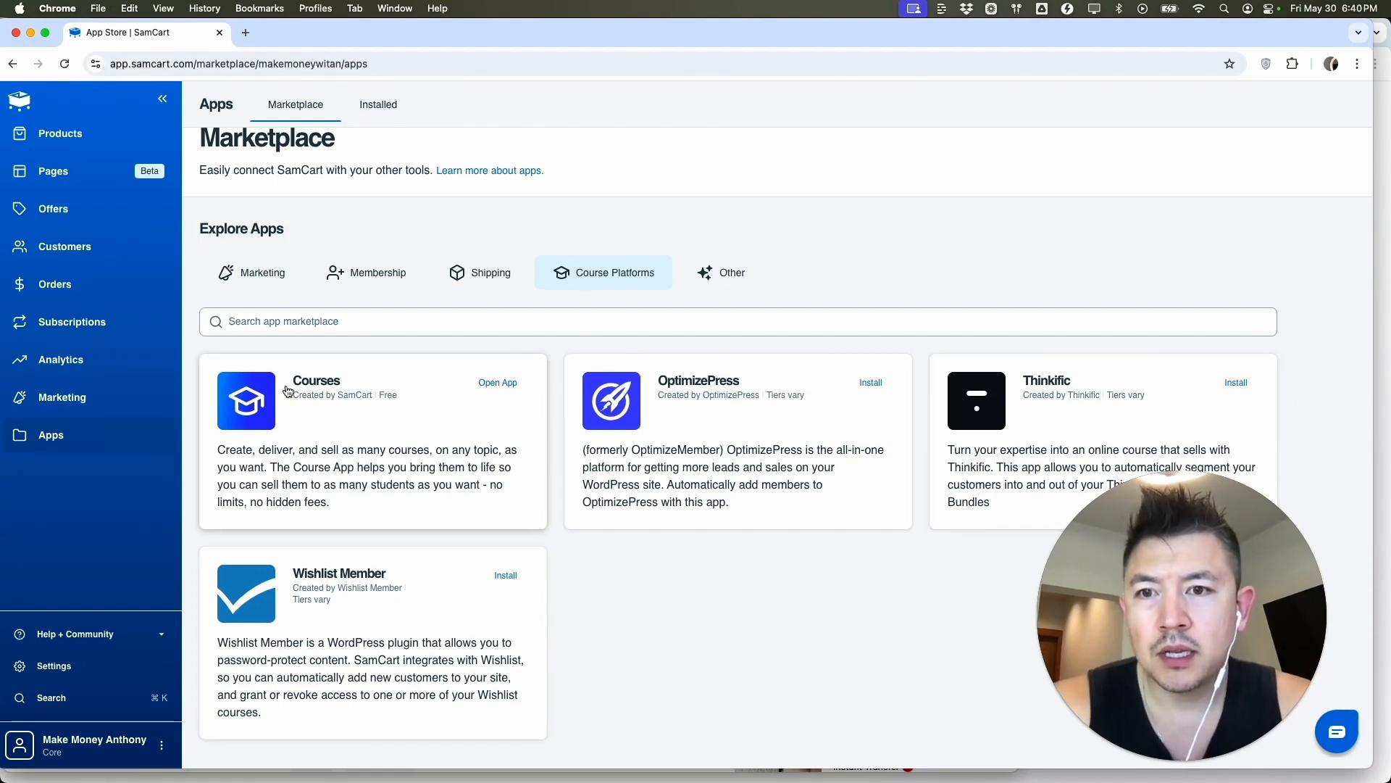
{"action": "left_click", "coordinate": [324, 421]}
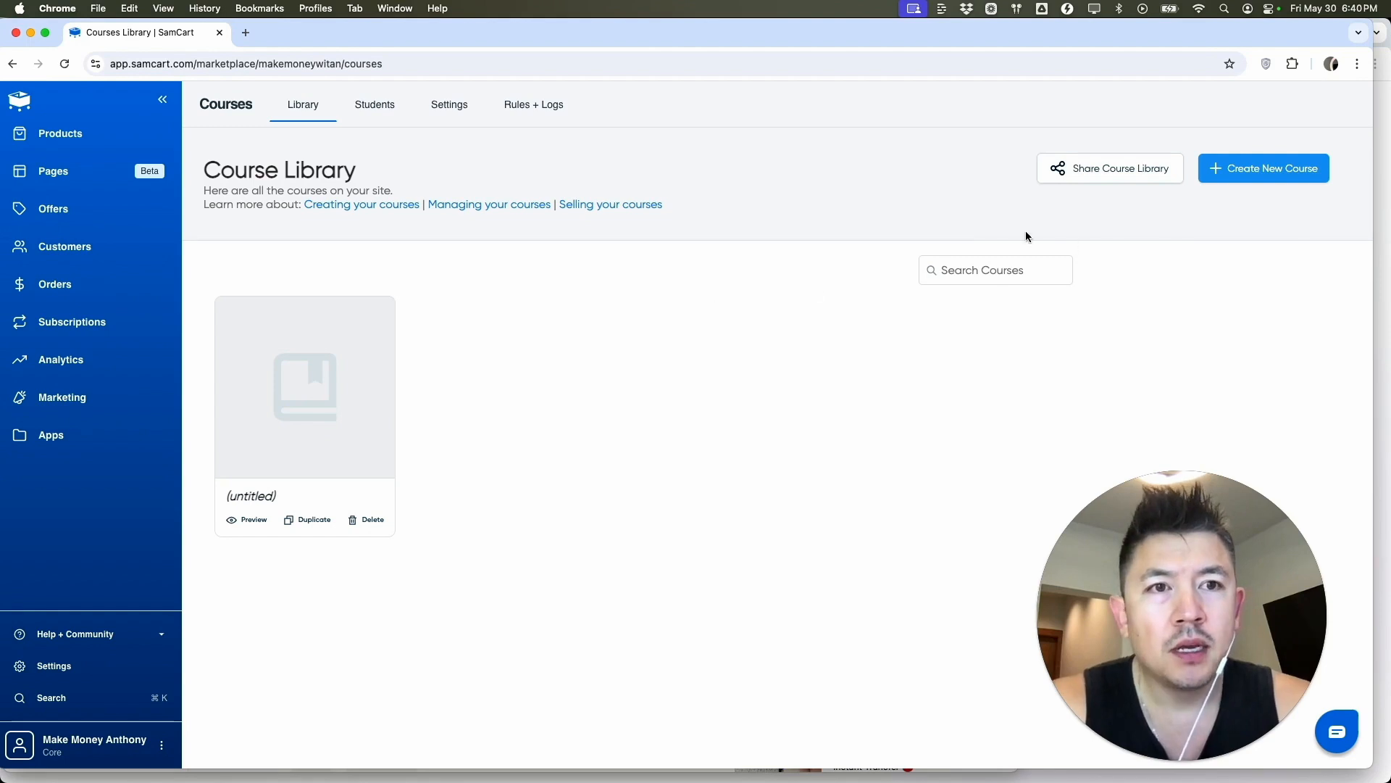
{"action": "left_click", "coordinate": [1242, 168]}
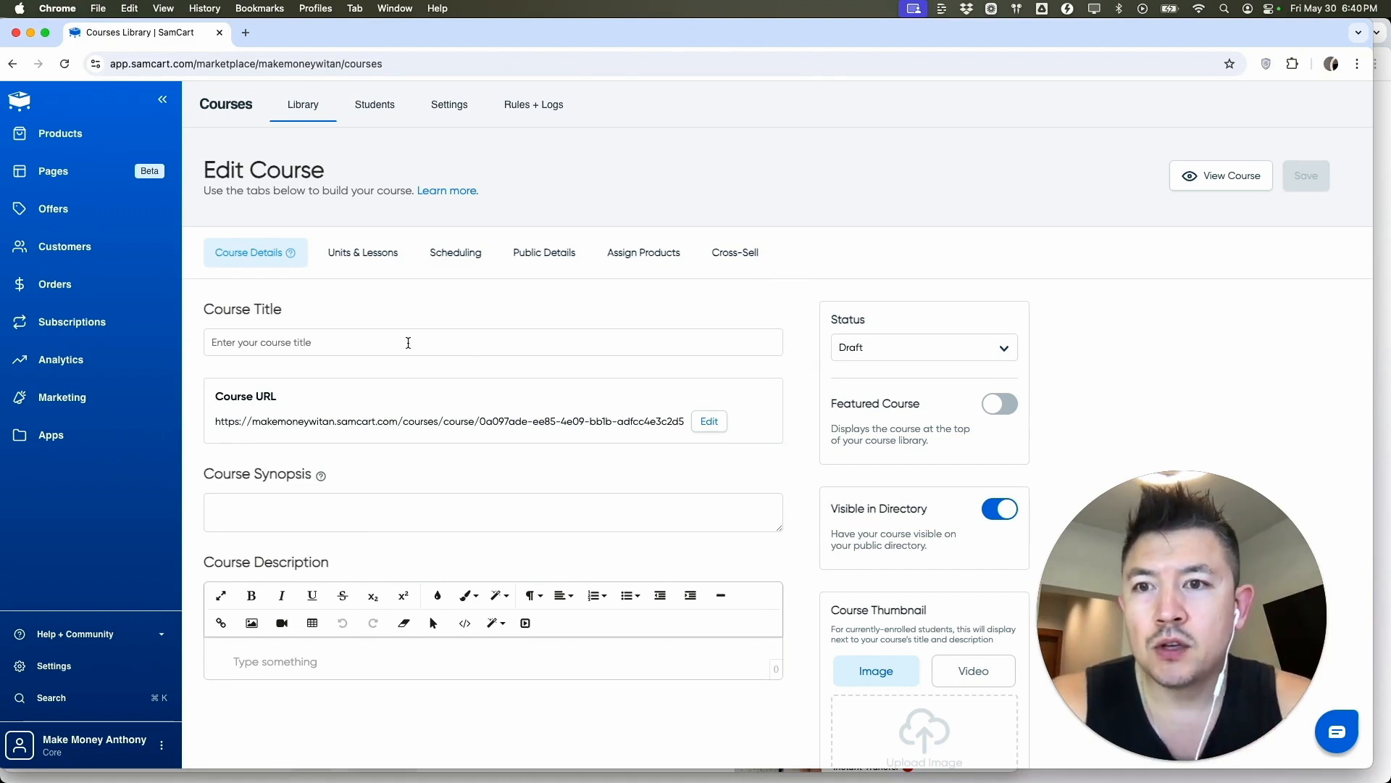
- Title the course "International Food Cooking Course" and set its synopsis to "International cooking course - Best recipes from each country"
{"action": "left_click", "coordinate": [308, 343]}
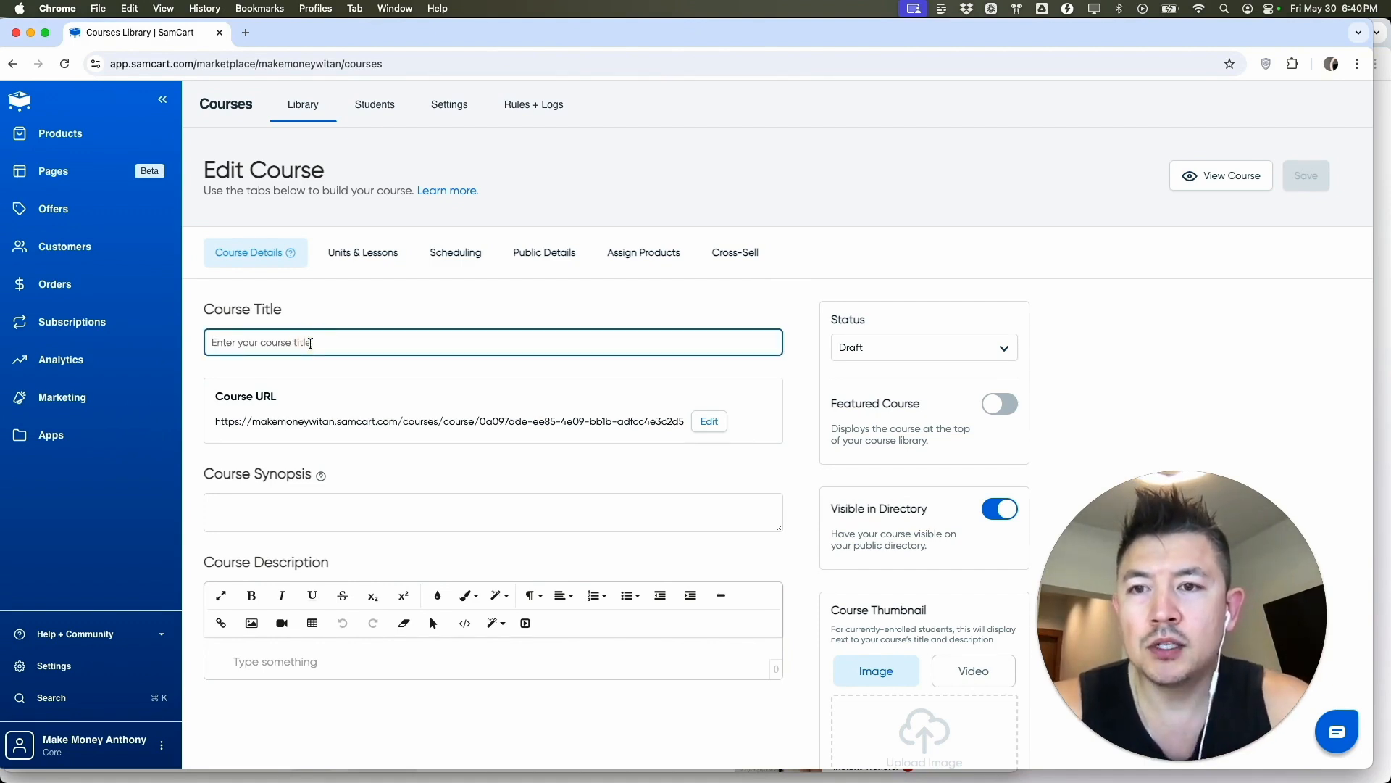
{"action": "type", "text": "International Food Cooking Course"}
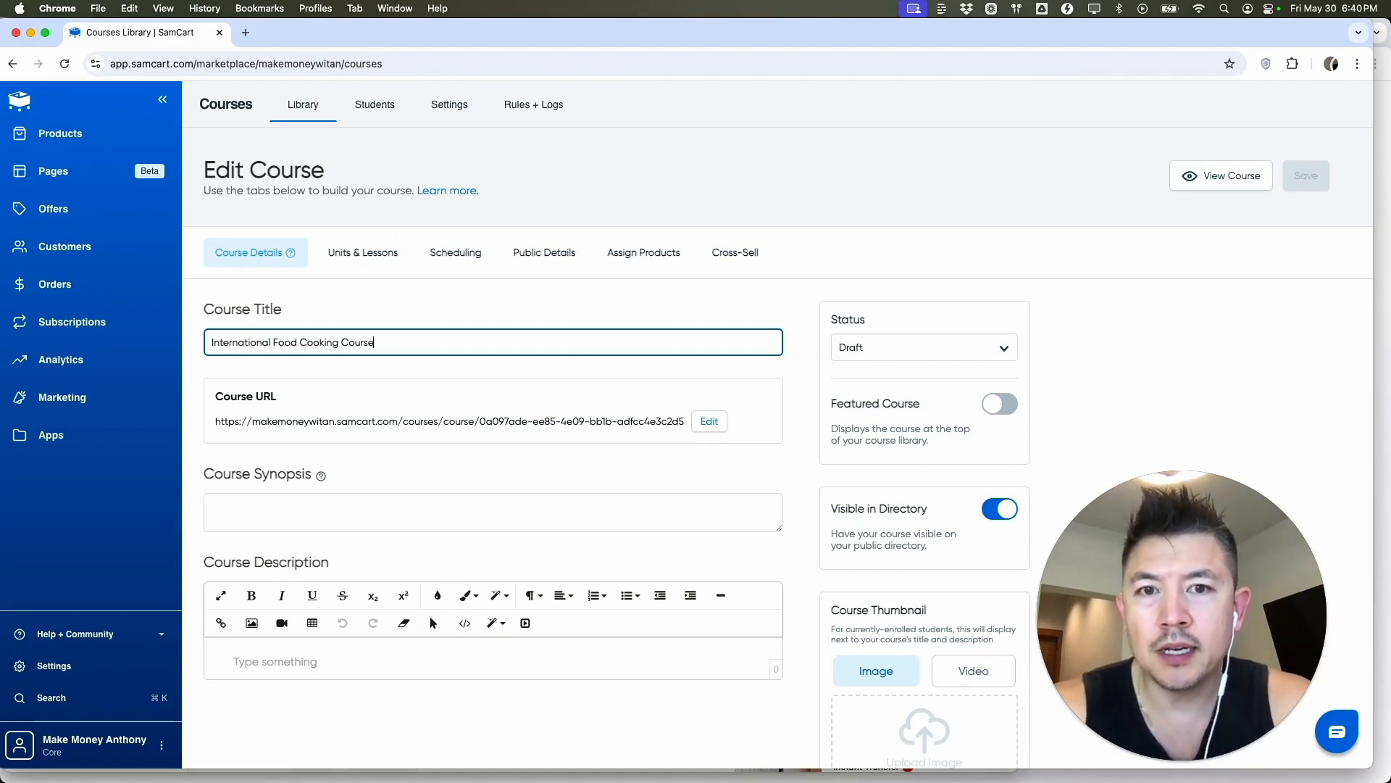
{"action": "left_click", "coordinate": [427, 306]}
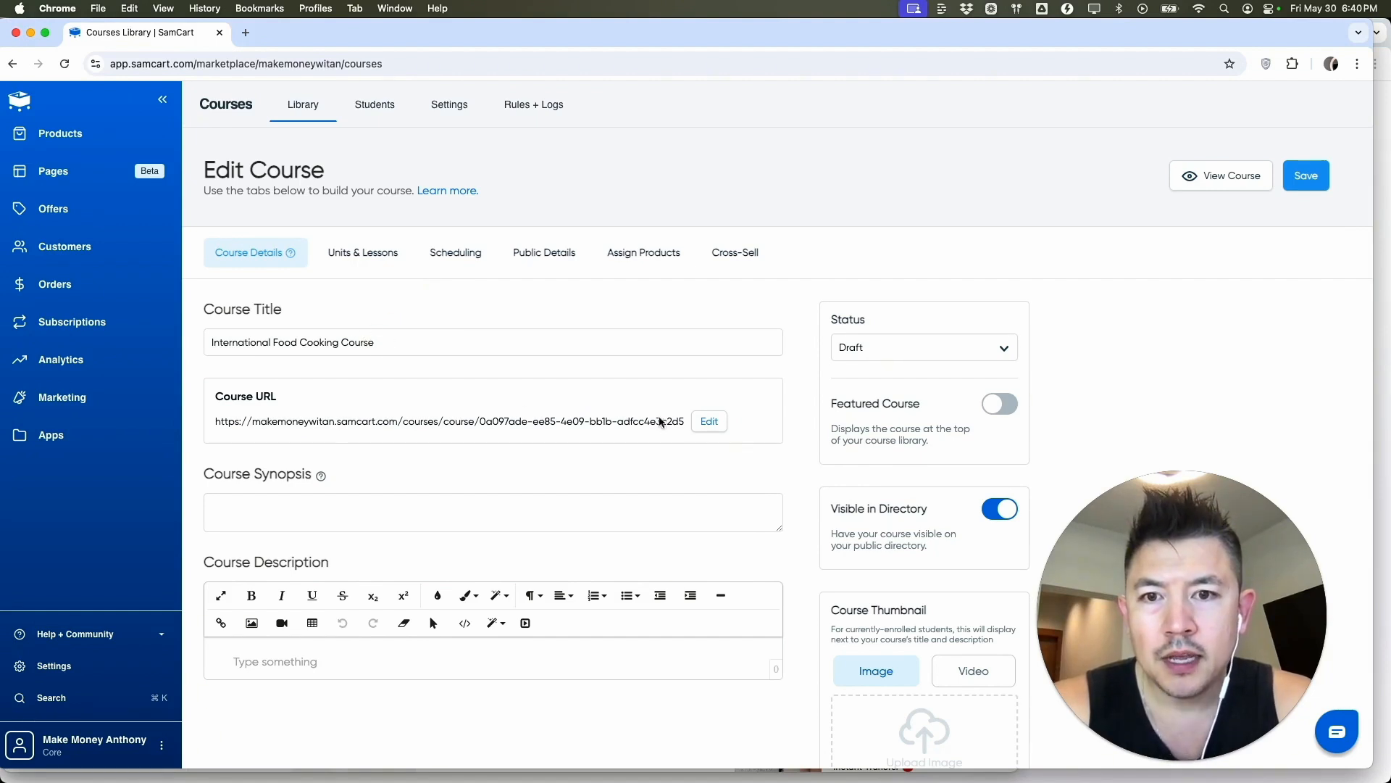
{"action": "scroll", "coordinate": [417, 440], "scroll_direction": "down", "scroll_amount": 2}
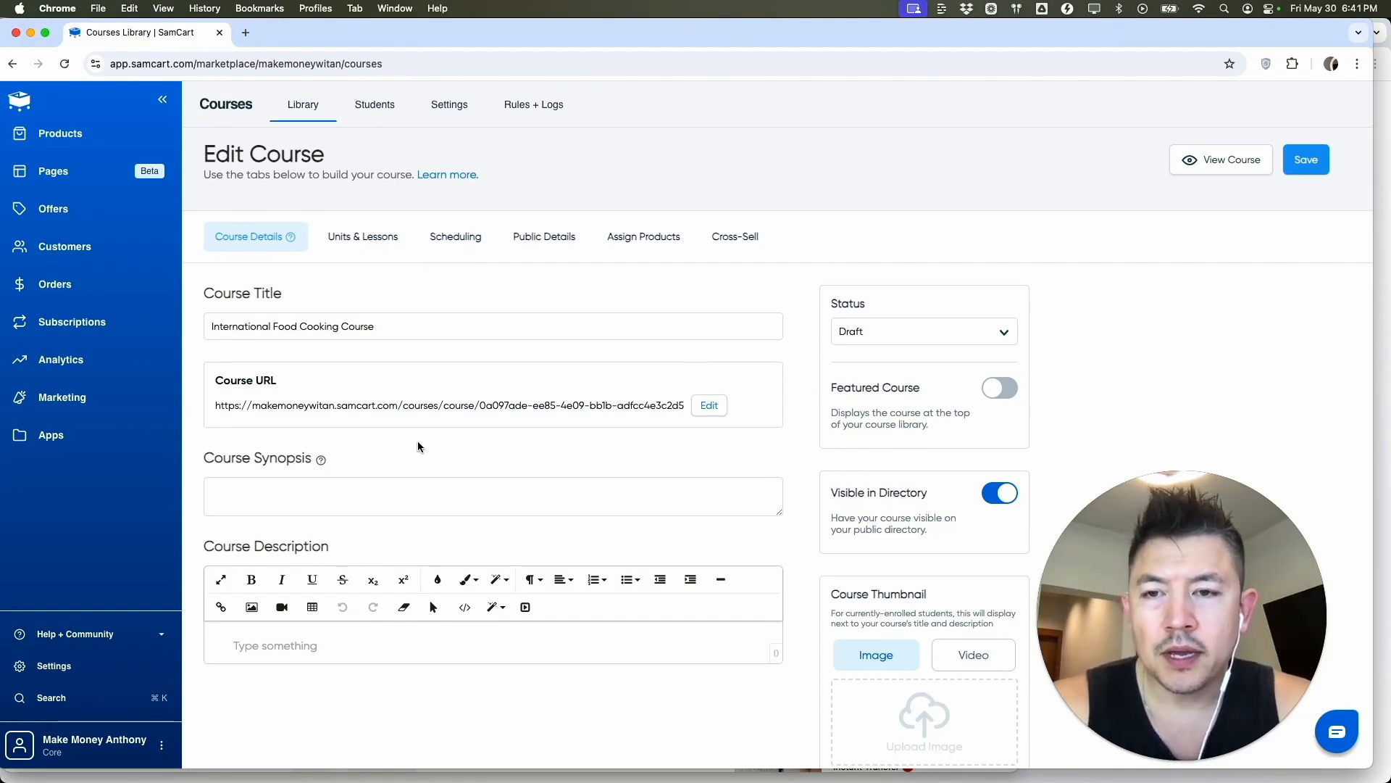
{"action": "left_click", "coordinate": [328, 445]}
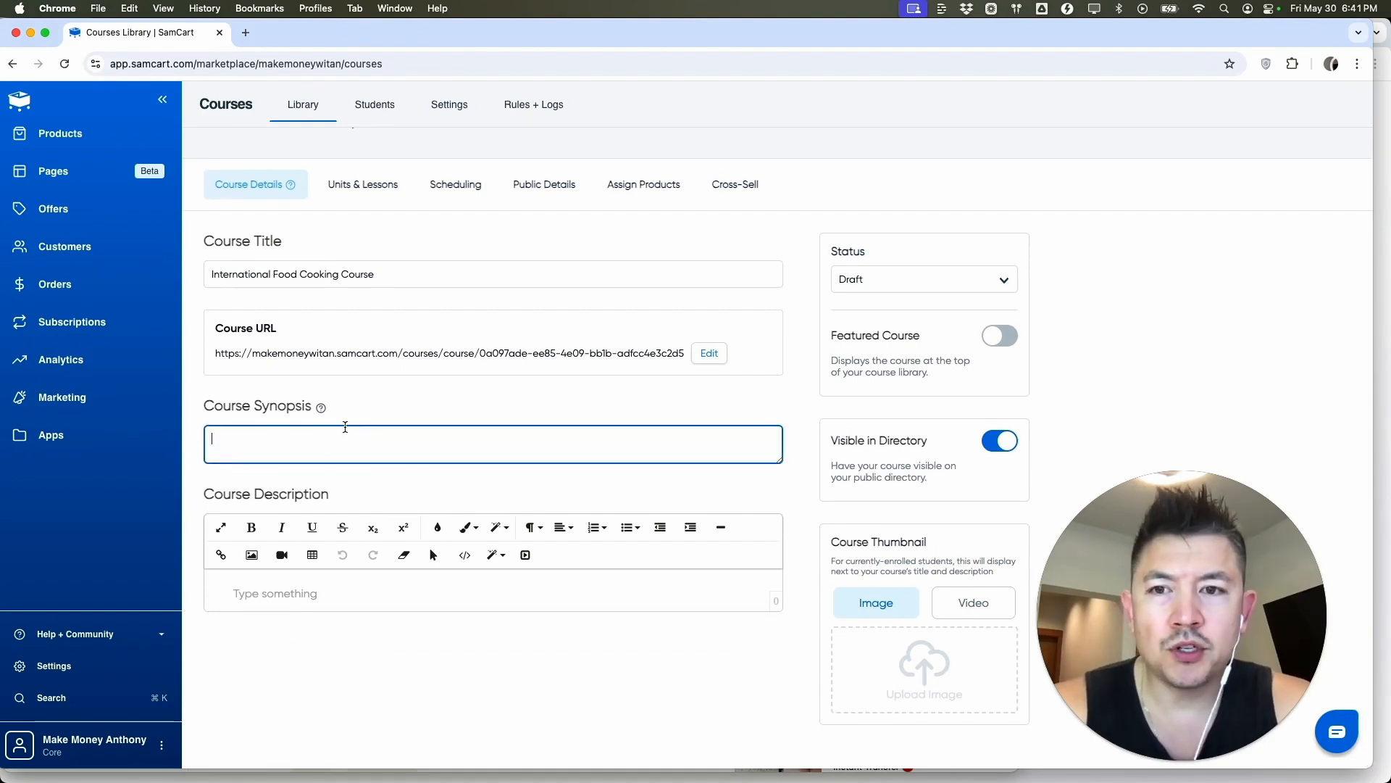
{"action": "type", "text": "International cooking course - Best recipes from each country"}
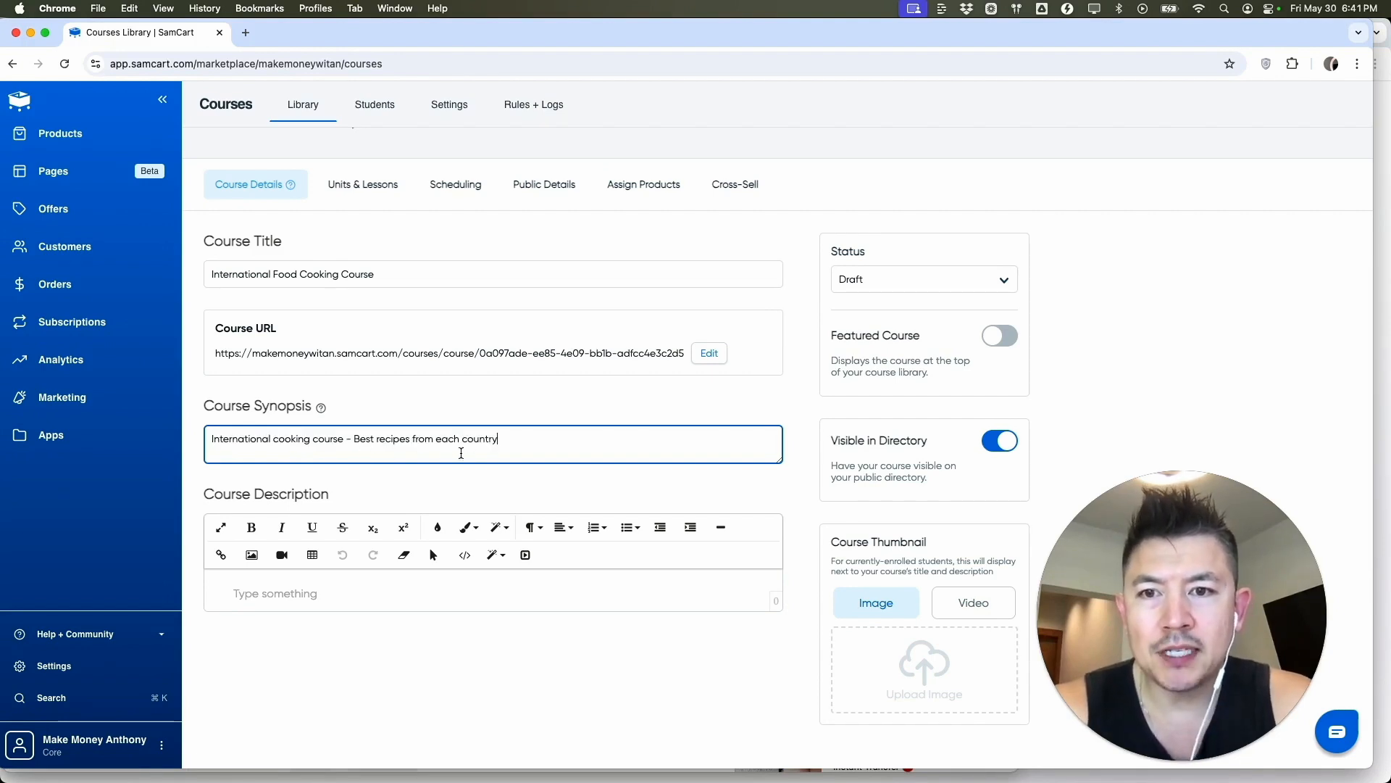
{"action": "left_click", "coordinate": [538, 481]}
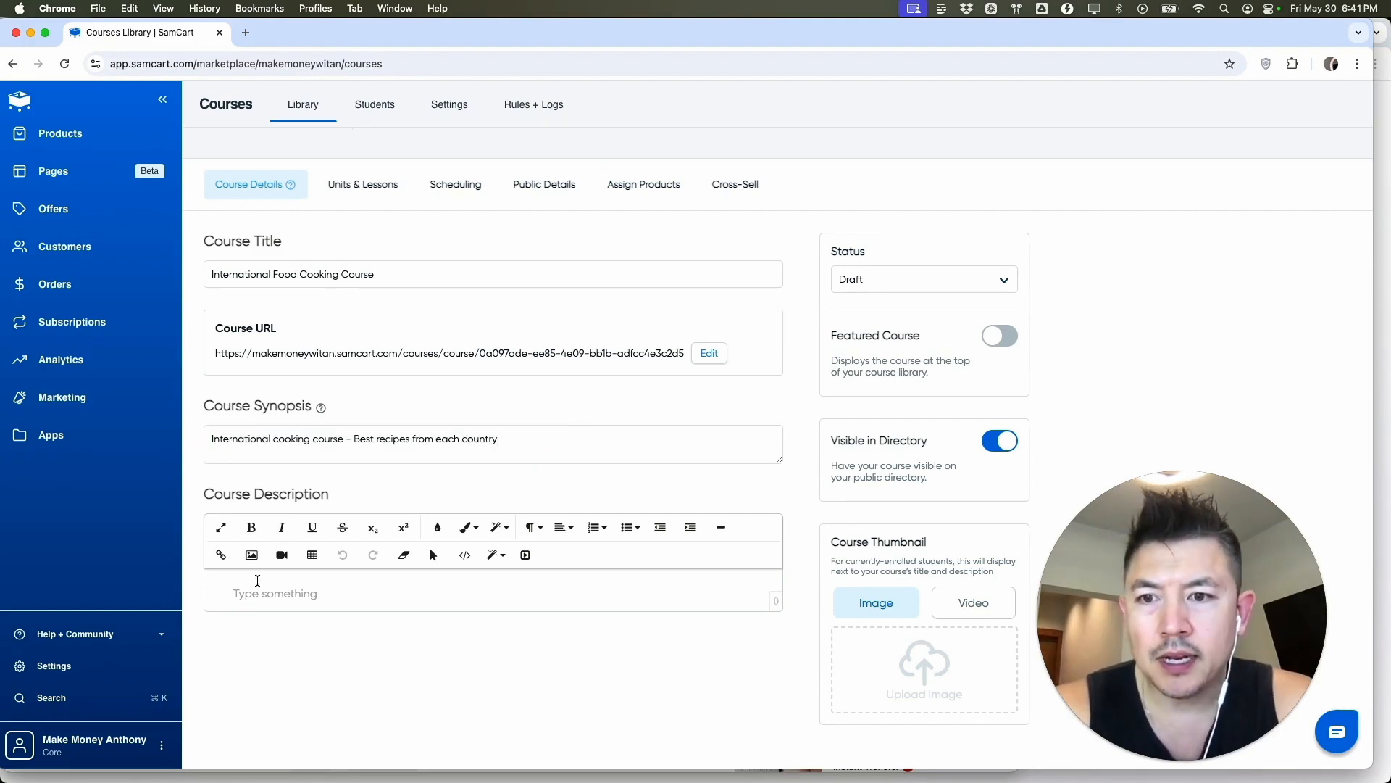
- Describe the course as "best recipes you have ever tasted from all the best countries in the world." and use the taco photo as its thumbnail
{"action": "left_click", "coordinate": [289, 595]}
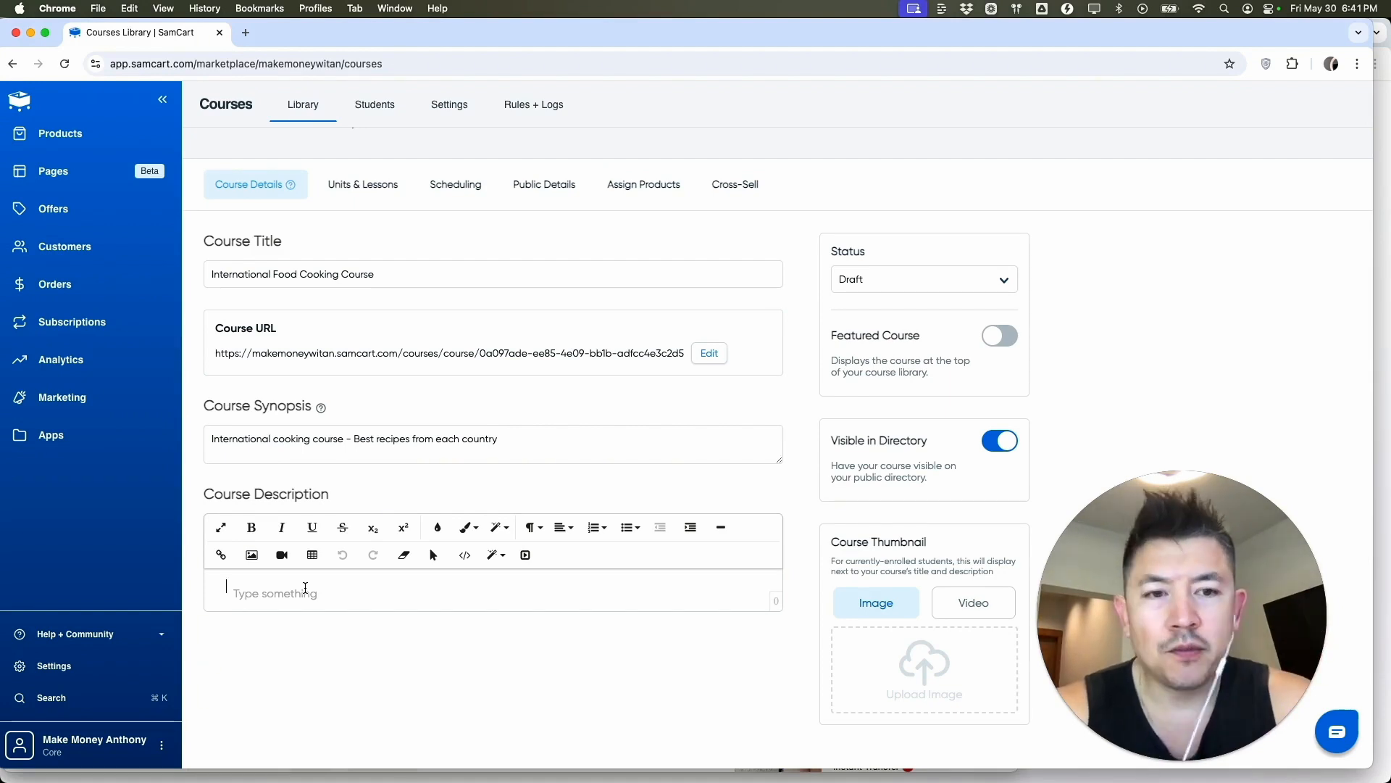
{"action": "type", "text": "best recipes you have ever tasted from all the best countries in the world."}
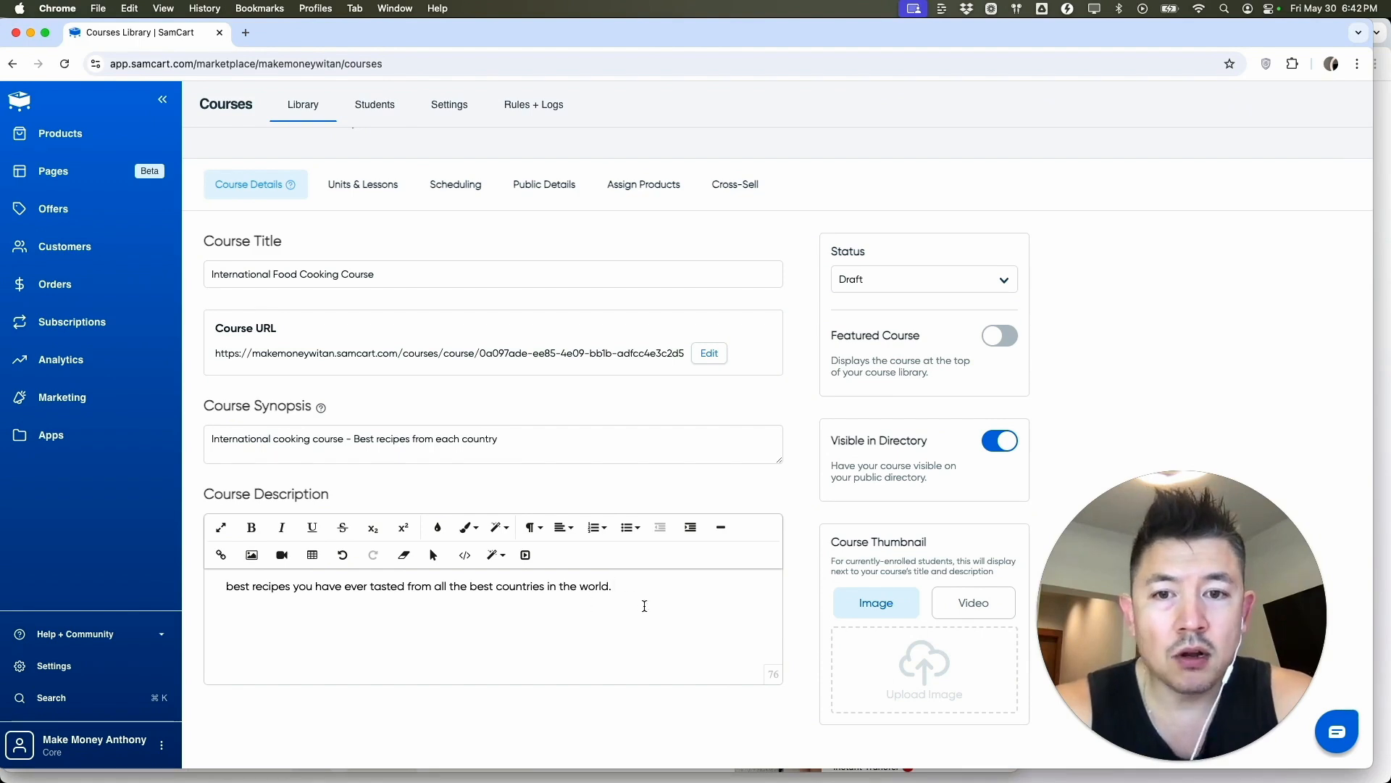
{"action": "left_click", "coordinate": [865, 605]}
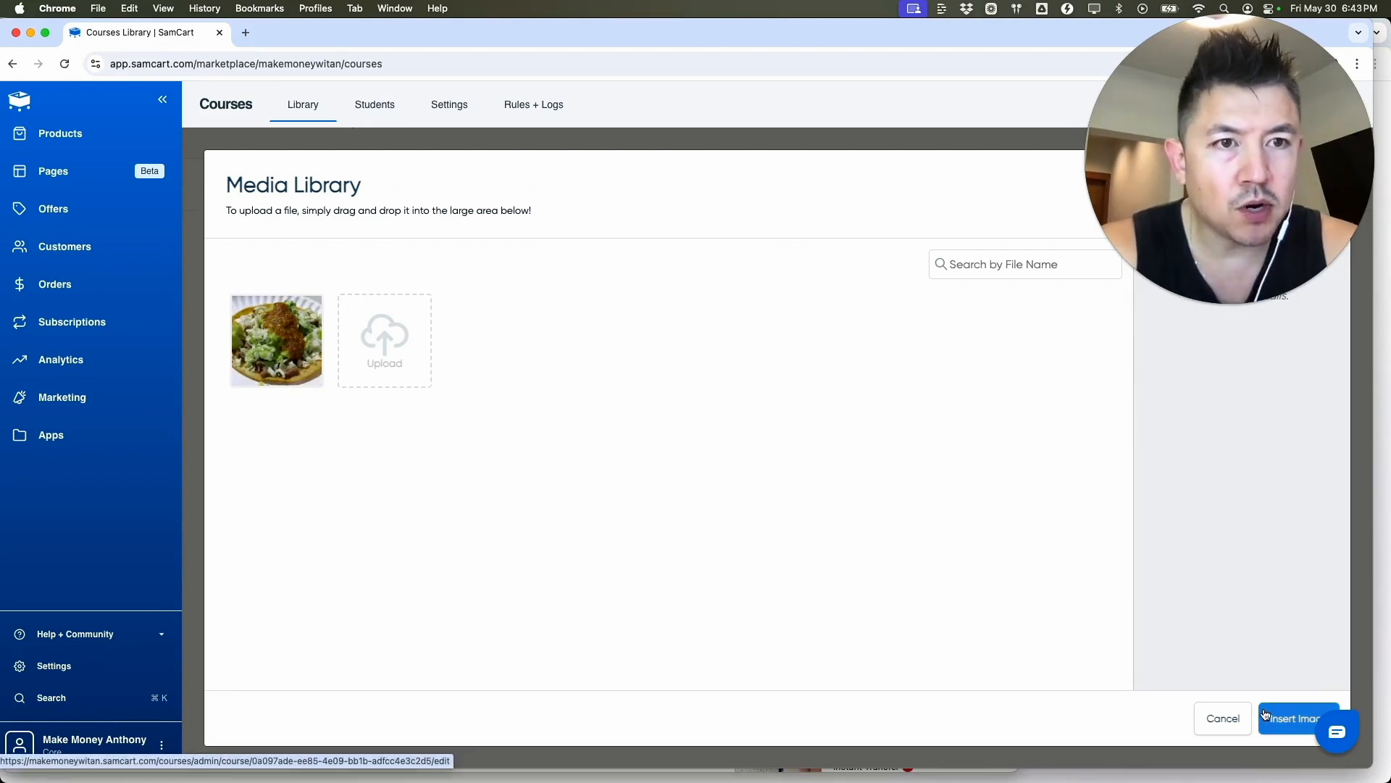
{"action": "left_click", "coordinate": [1286, 718]}
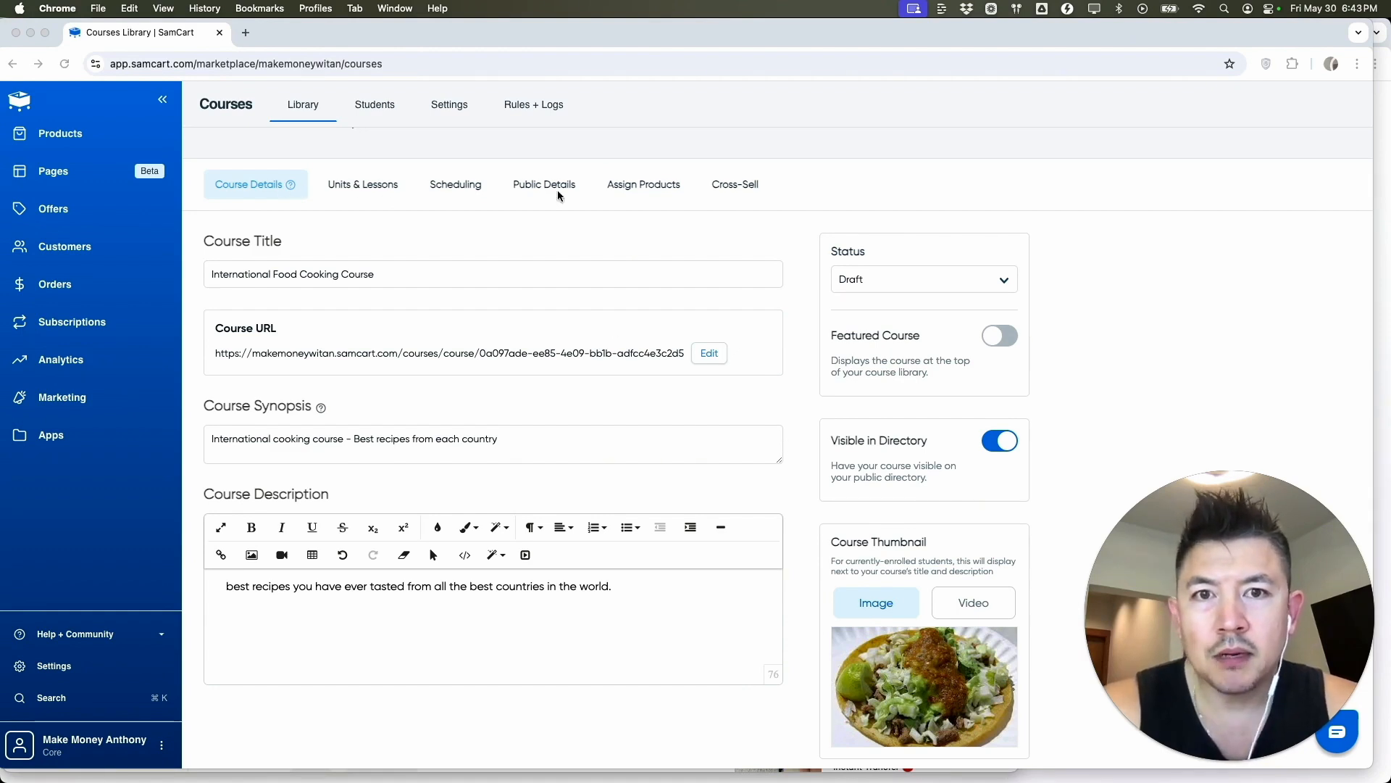
- Create two new units in the course's Units & Lessons section
{"action": "double_click", "coordinate": [364, 181]}
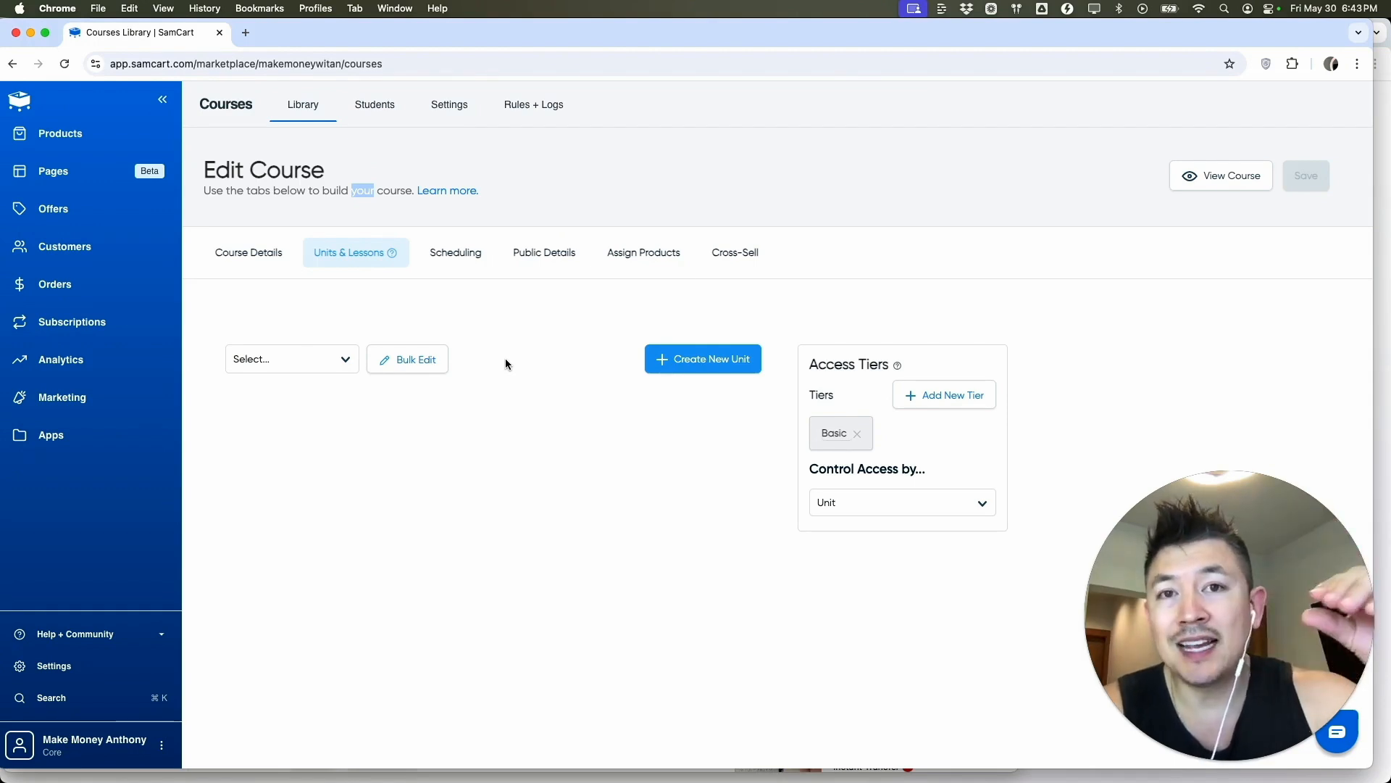
{"action": "left_click", "coordinate": [677, 361]}
{"action": "left_click", "coordinate": [662, 359]}
- Add two new lessons to Unit 1 and two new lessons to Unit 2
{"action": "scroll", "coordinate": [541, 490], "scroll_direction": "down", "scroll_amount": 3}
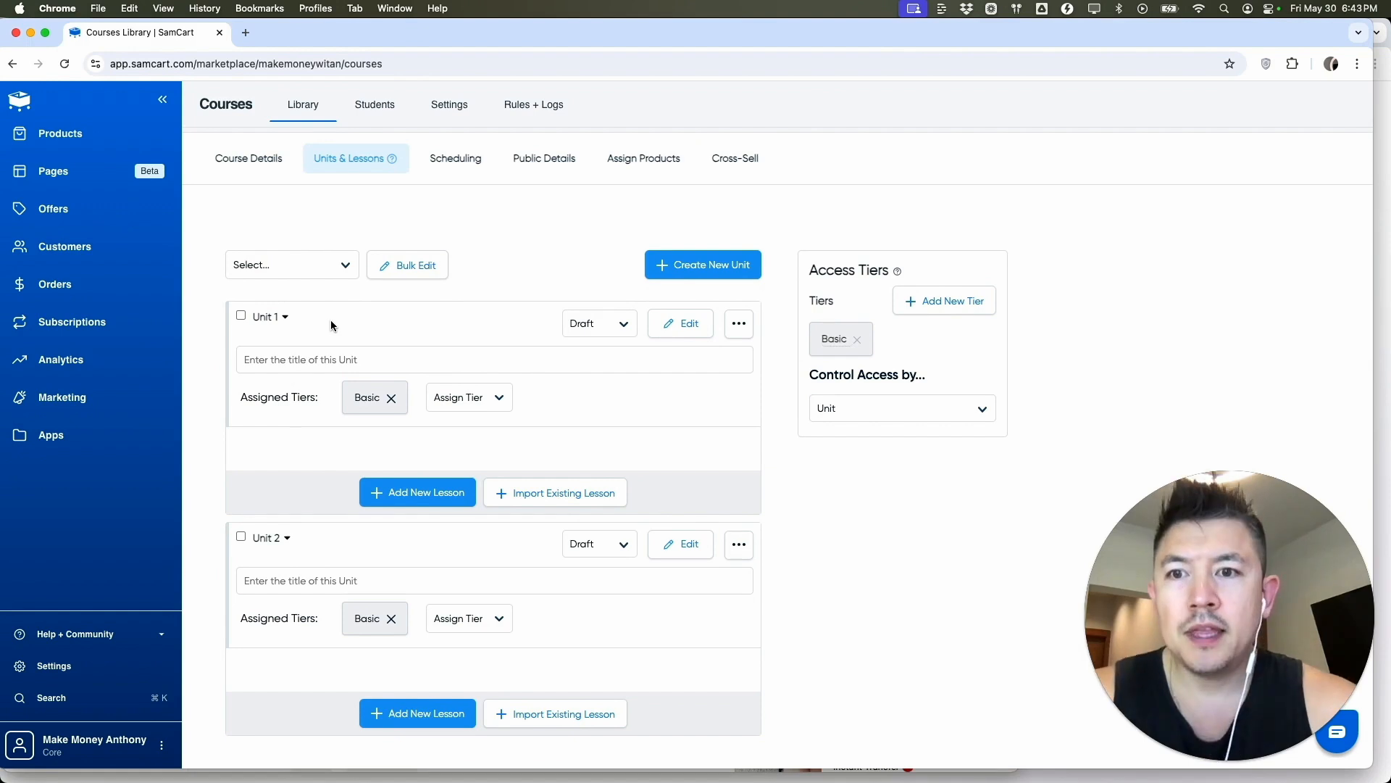
{"action": "double_click", "coordinate": [427, 497]}
{"action": "scroll", "coordinate": [410, 533], "scroll_direction": "down", "scroll_amount": 2}
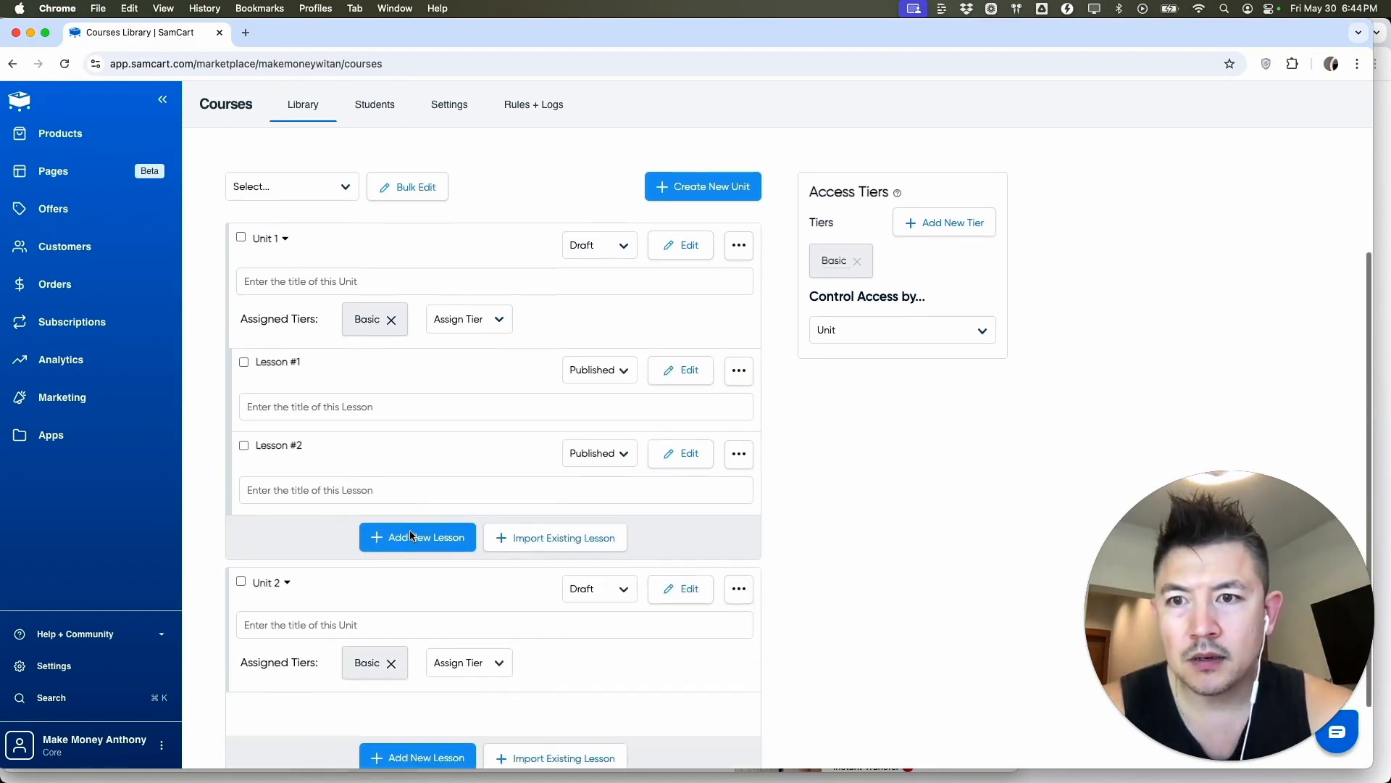
{"action": "scroll", "coordinate": [410, 535], "scroll_direction": "down", "scroll_amount": 2}
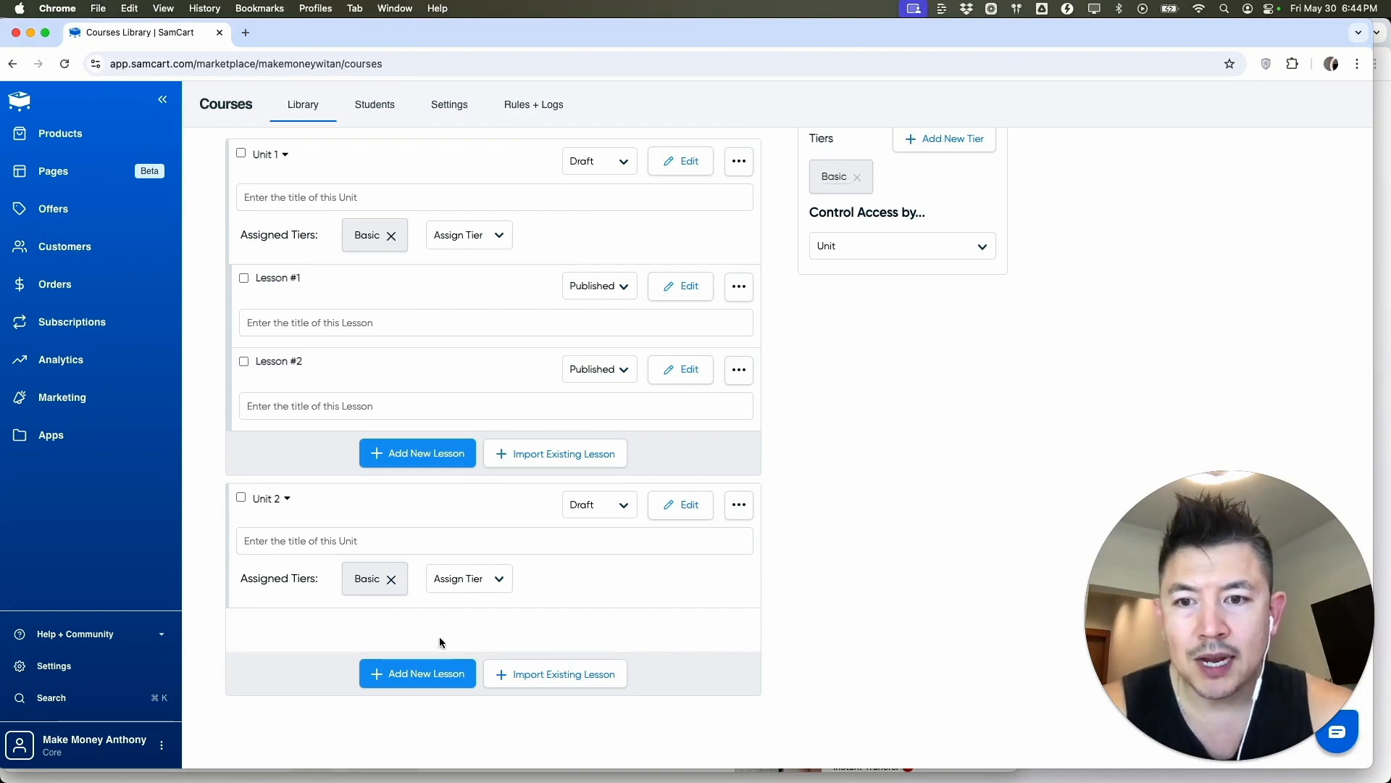
{"action": "left_click", "coordinate": [410, 676]}
{"action": "scroll", "coordinate": [423, 668], "scroll_direction": "down", "scroll_amount": 1}
{"action": "left_click", "coordinate": [424, 667]}
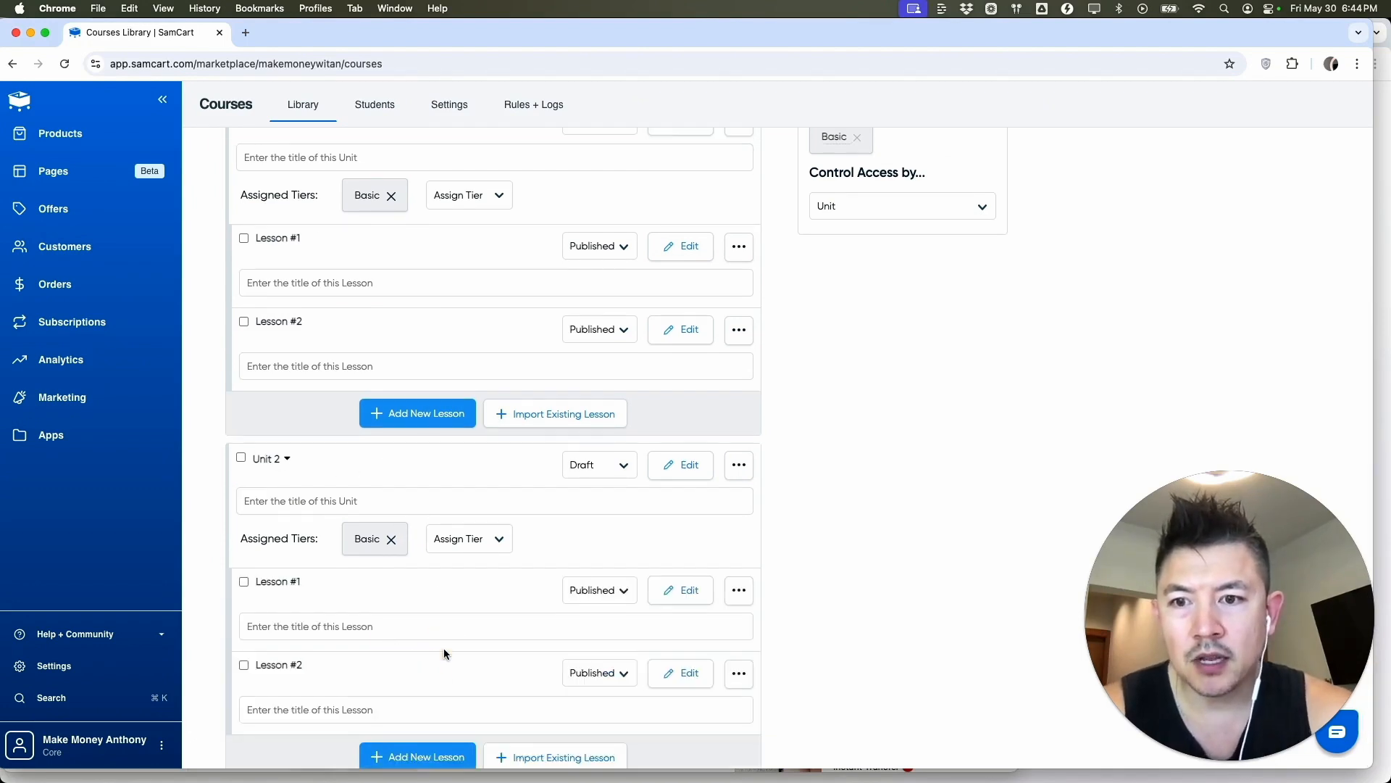
- Review the course outline, looking over both units and the lessons under each of them
{"action": "scroll", "coordinate": [424, 667], "scroll_direction": "up", "scroll_amount": 6}
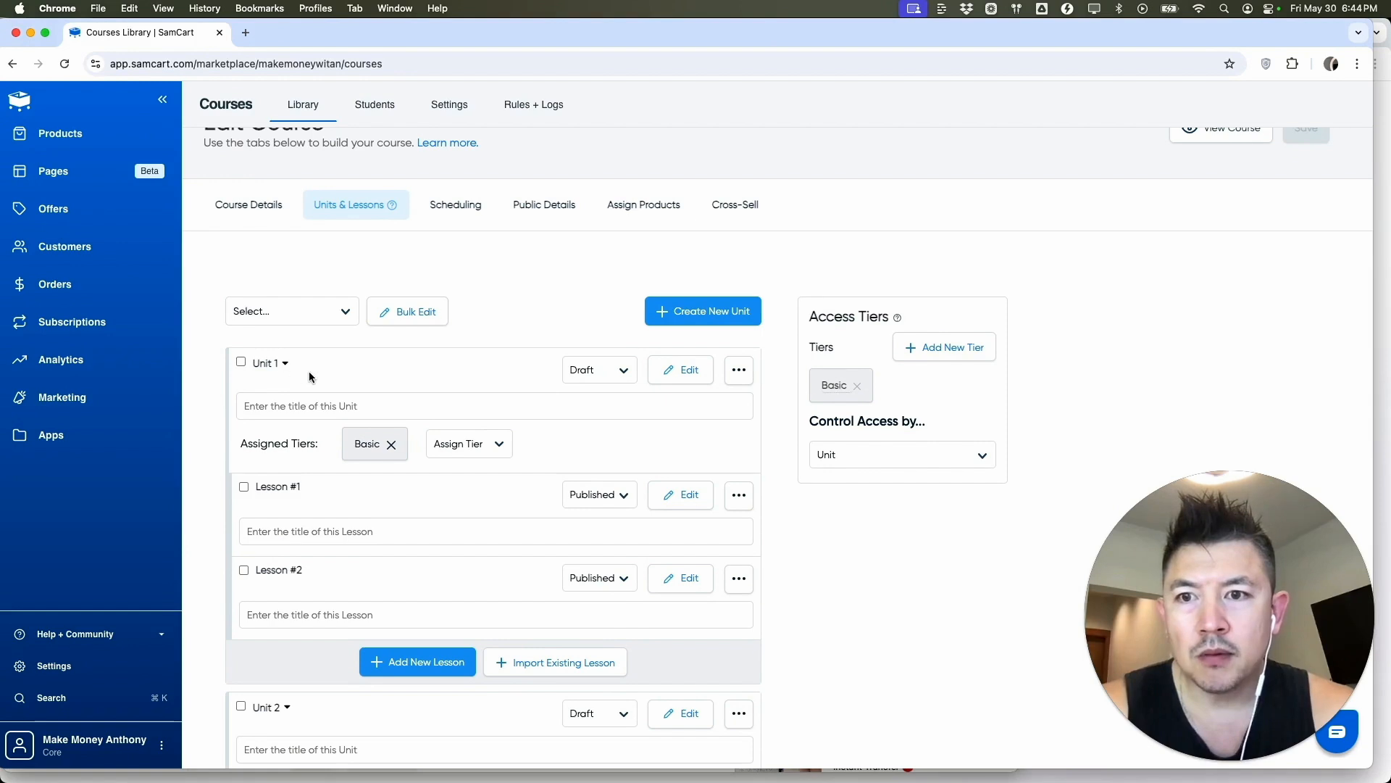
{"action": "scroll", "coordinate": [370, 377], "scroll_direction": "down", "scroll_amount": 1}
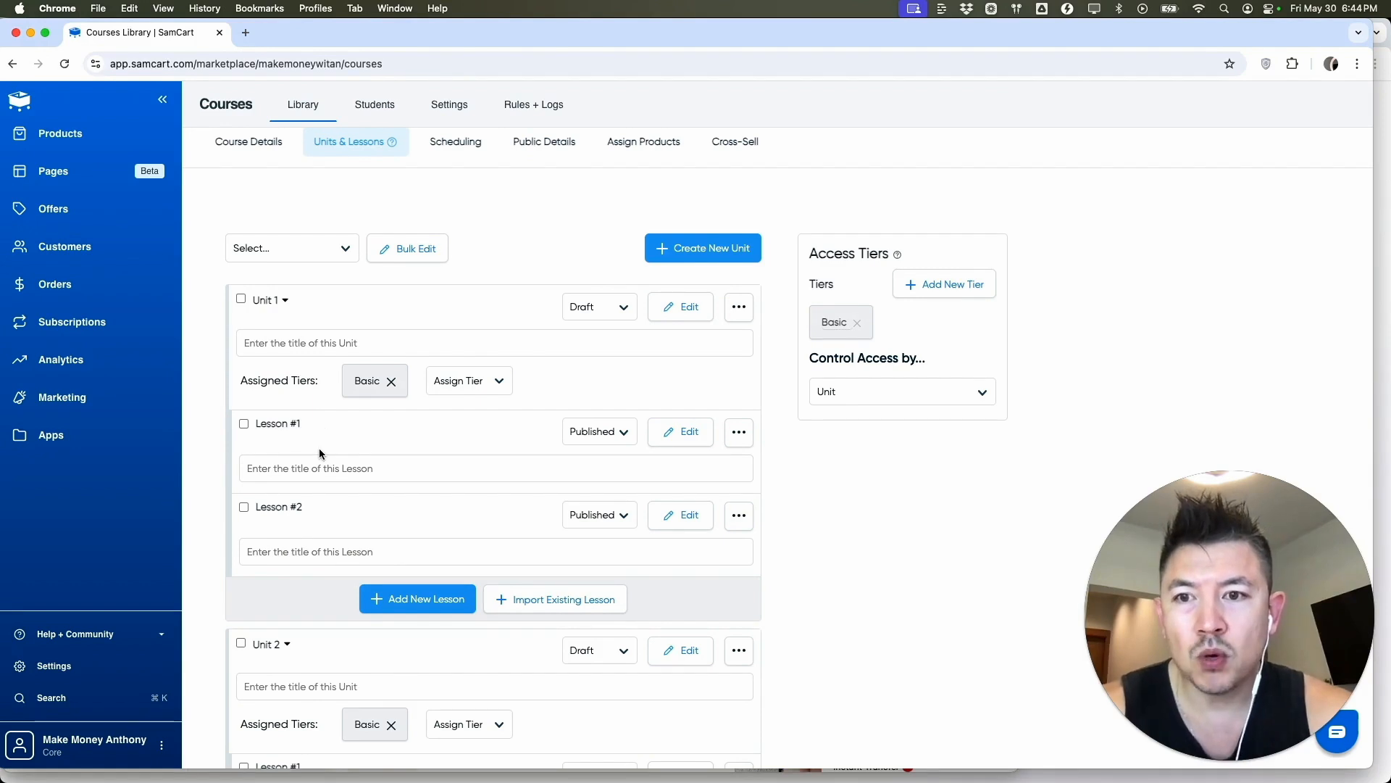
{"action": "scroll", "coordinate": [297, 471], "scroll_direction": "down", "scroll_amount": 1}
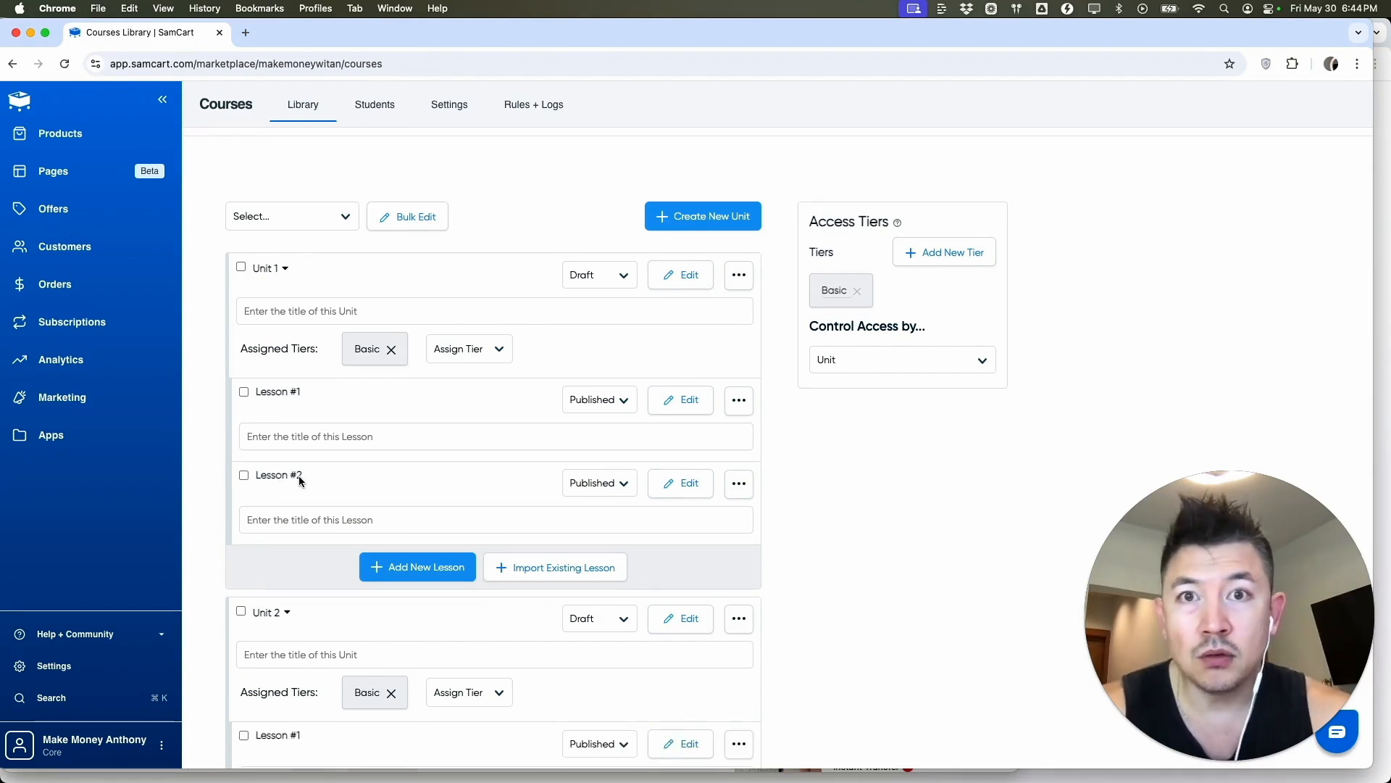
{"action": "scroll", "coordinate": [347, 485], "scroll_direction": "down", "scroll_amount": 2}
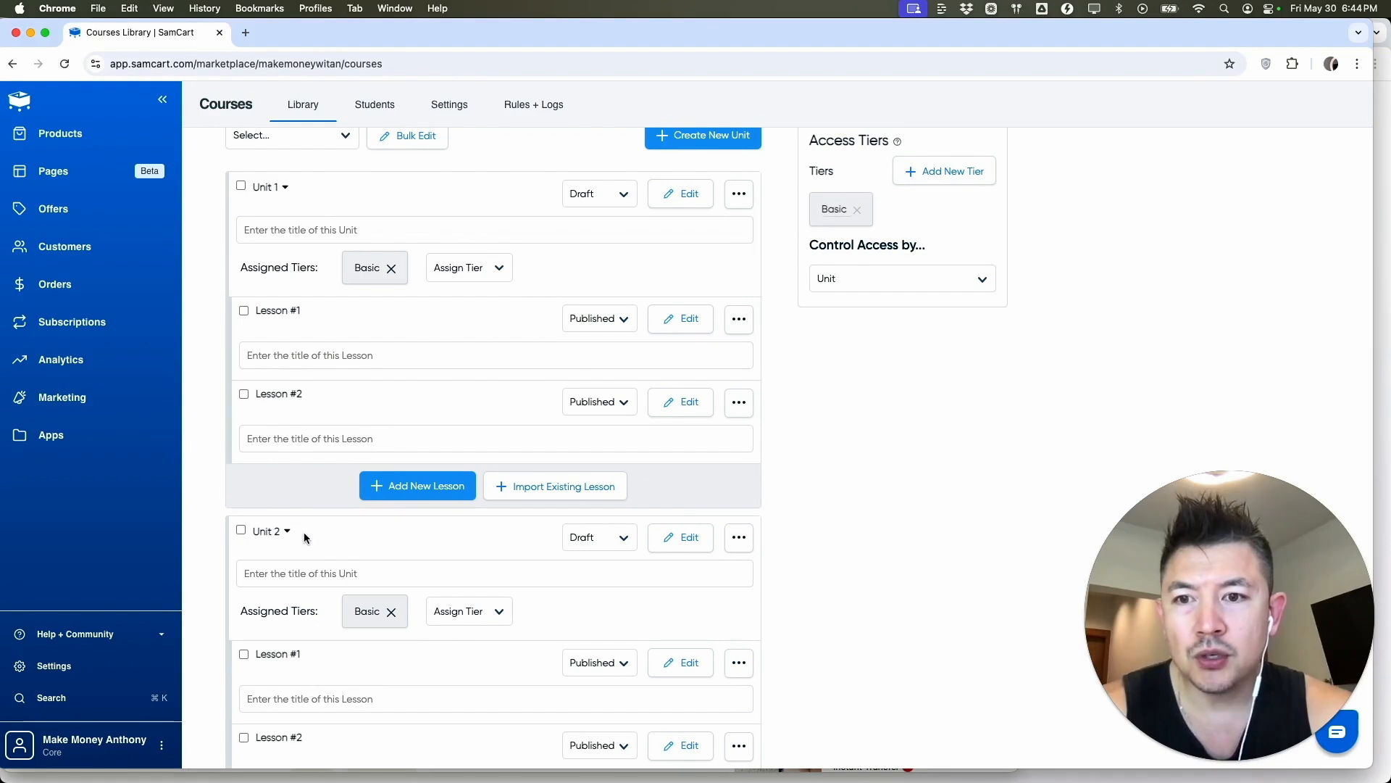
{"action": "scroll", "coordinate": [305, 537], "scroll_direction": "down", "scroll_amount": 2}
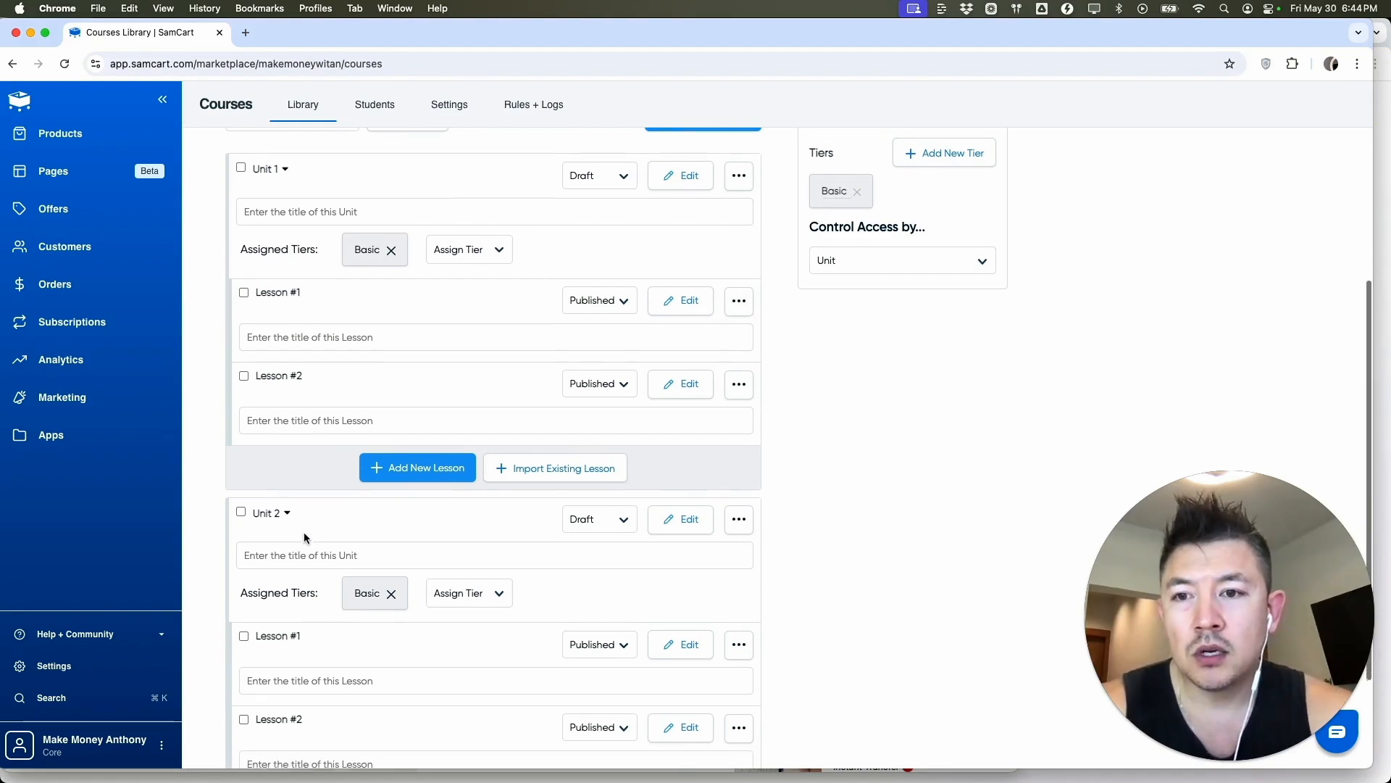
{"action": "scroll", "coordinate": [310, 456], "scroll_direction": "down", "scroll_amount": 2}
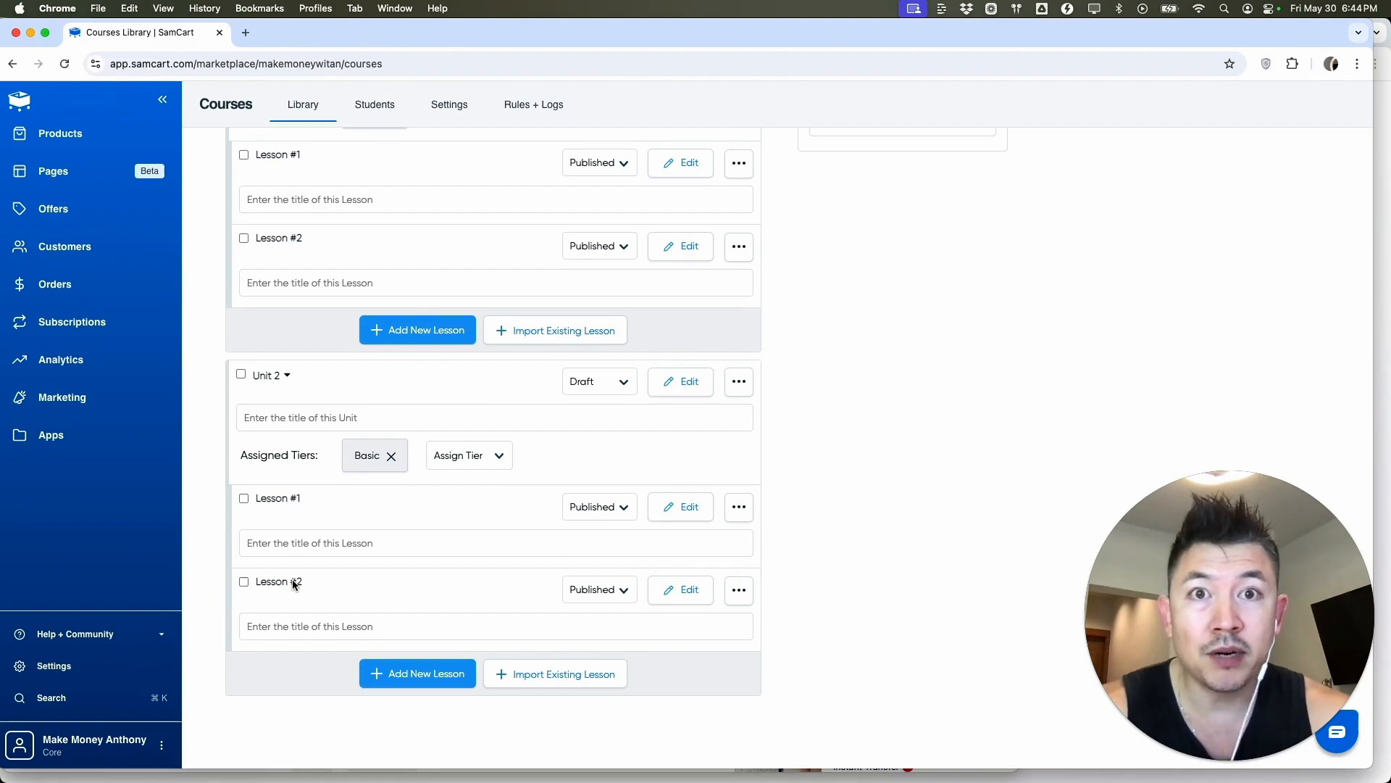
{"action": "scroll", "coordinate": [293, 579], "scroll_direction": "up", "scroll_amount": 4}
{"action": "scroll", "coordinate": [464, 387], "scroll_direction": "up", "scroll_amount": 1}
{"action": "scroll", "coordinate": [490, 402], "scroll_direction": "down", "scroll_amount": 1}
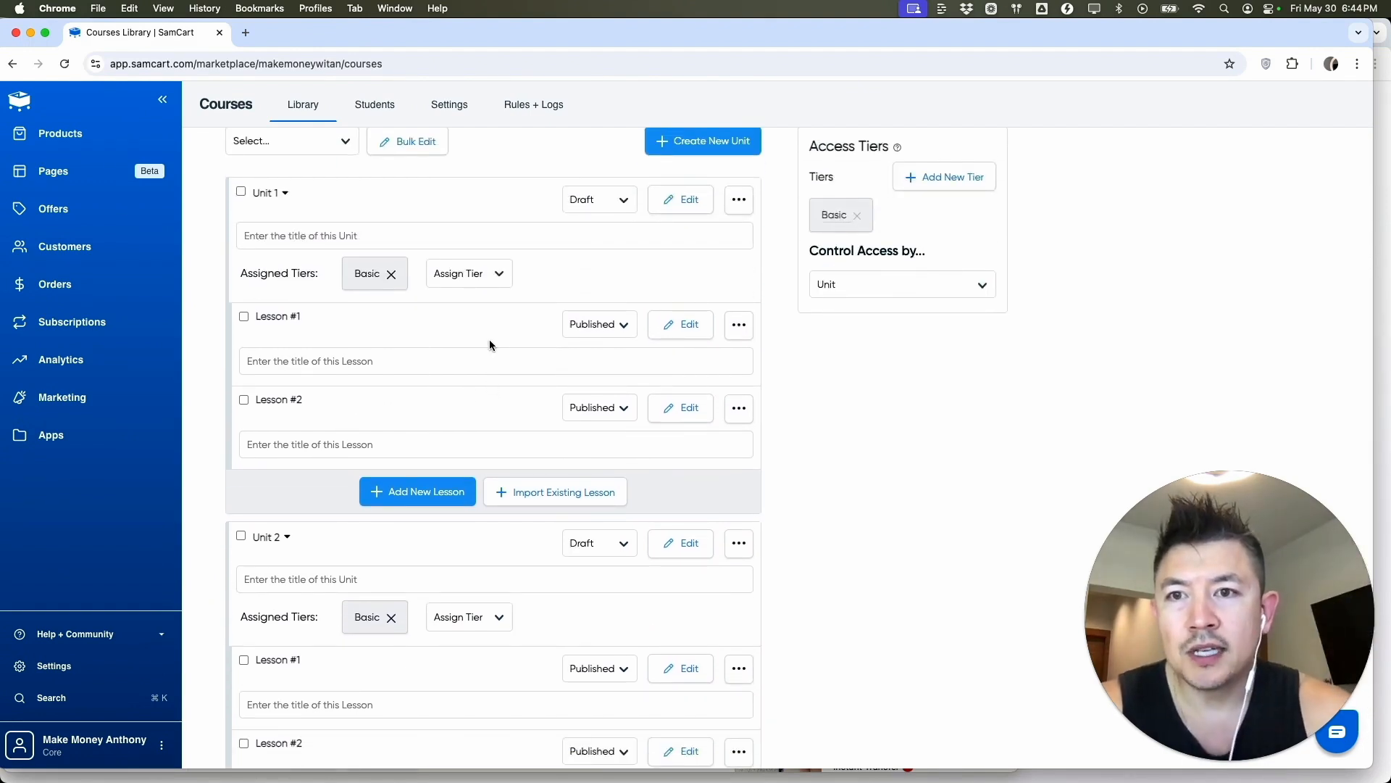
{"action": "scroll", "coordinate": [489, 339], "scroll_direction": "up", "scroll_amount": 1}
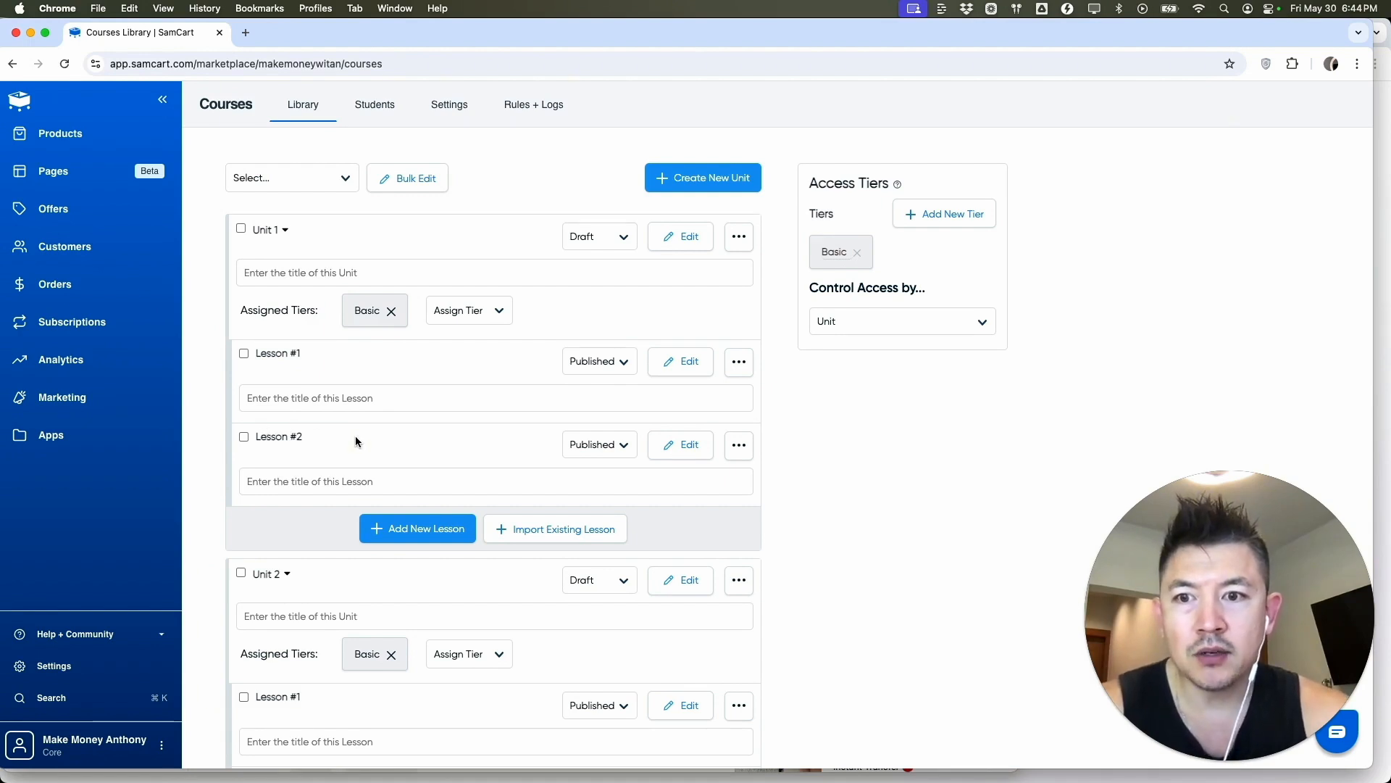
{"action": "scroll", "coordinate": [355, 436], "scroll_direction": "down", "scroll_amount": 5}
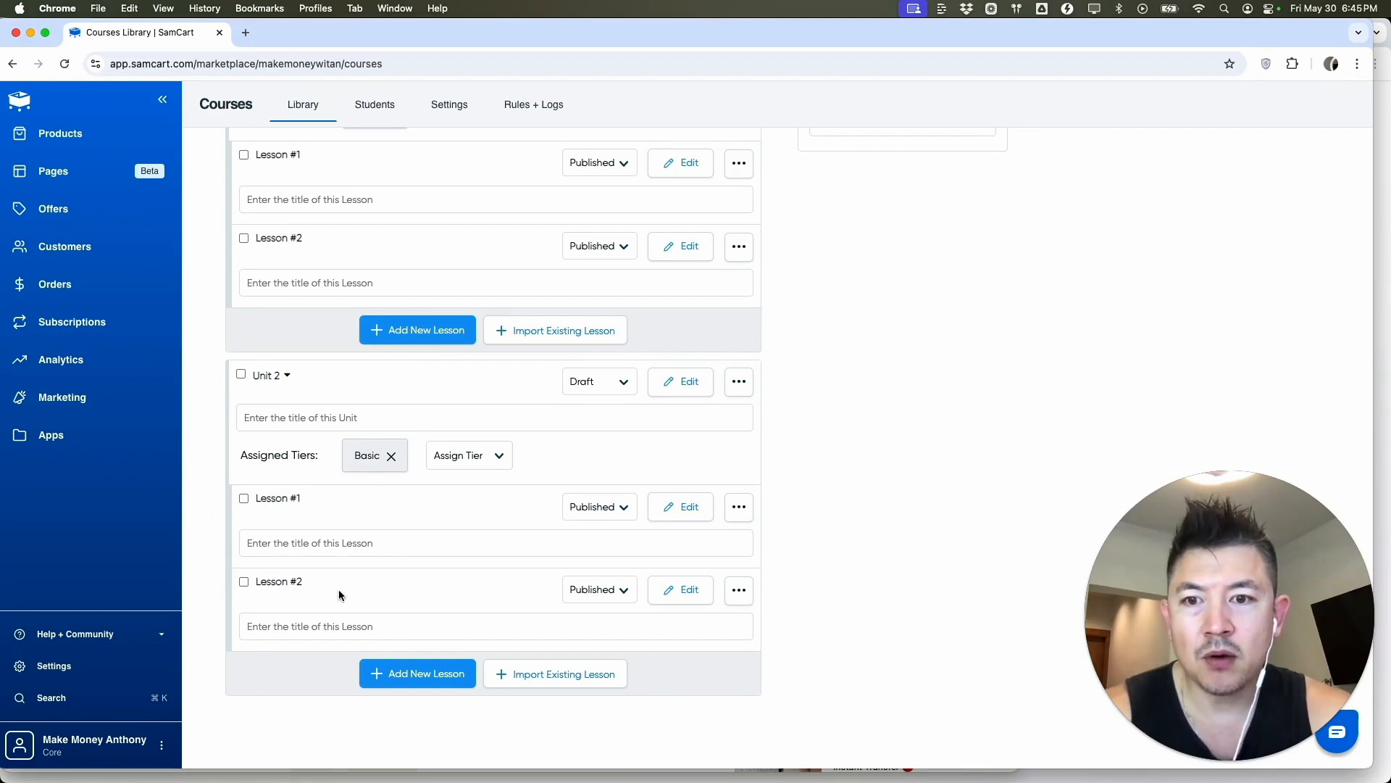
{"action": "scroll", "coordinate": [590, 558], "scroll_direction": "up", "scroll_amount": 4}
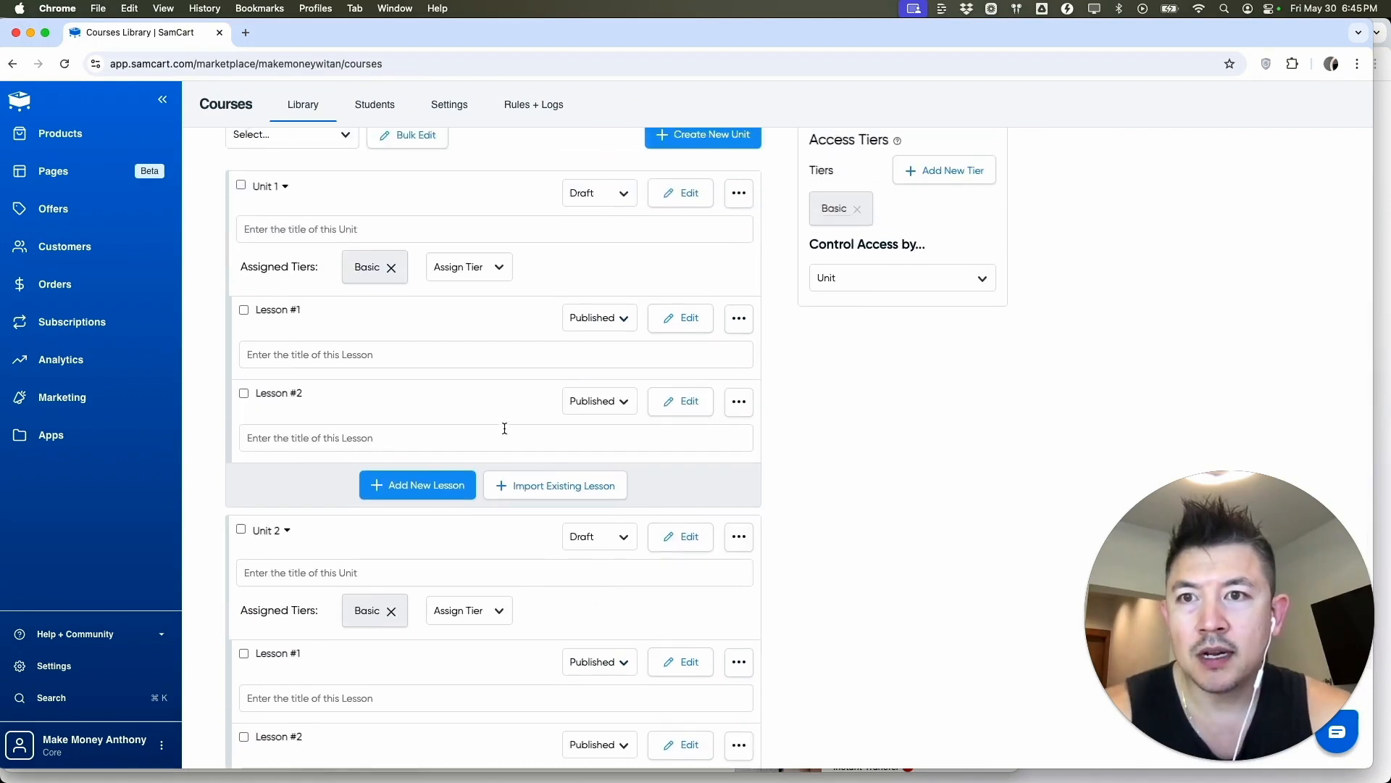
{"action": "scroll", "coordinate": [505, 429], "scroll_direction": "up", "scroll_amount": 2}
{"action": "scroll", "coordinate": [466, 360], "scroll_direction": "down", "scroll_amount": 1}
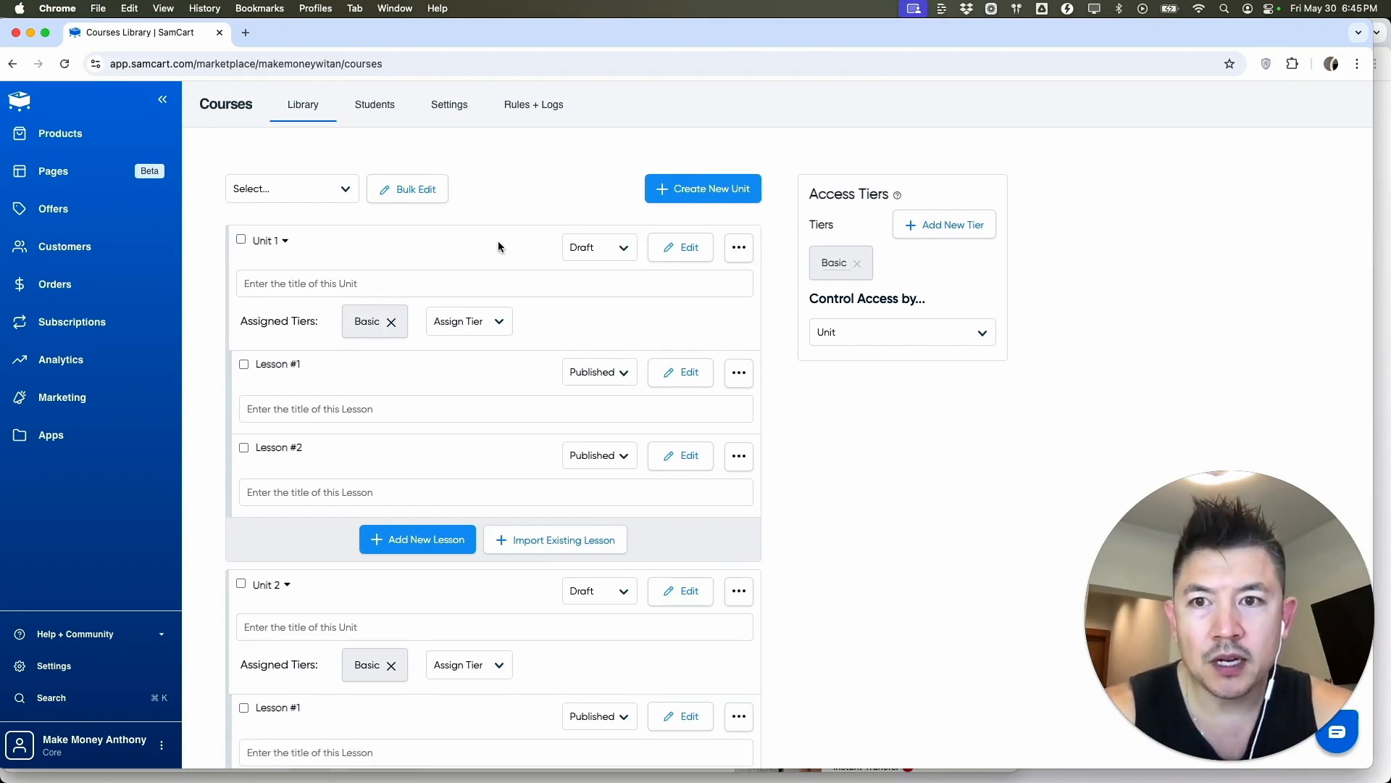
- Open Unit 1 for editing and title it "CHINESE FOOD MEGA SPICY"
{"action": "left_click", "coordinate": [661, 247]}
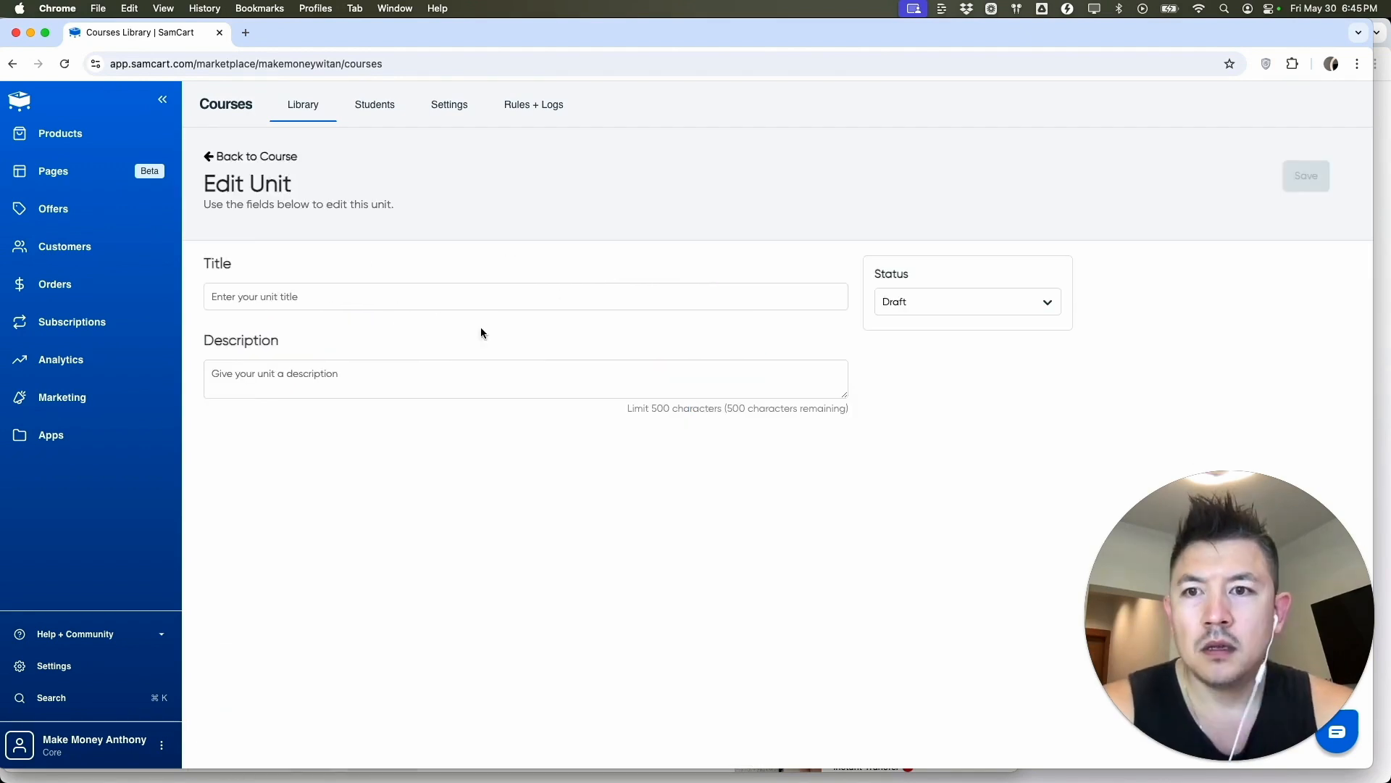
{"action": "left_click", "coordinate": [277, 296]}
{"action": "type", "text": "CHINESE"}
{"action": "key", "text": "BackSpace"}
{"action": "type", "text": "SE FOOD MEGA SPICY"}
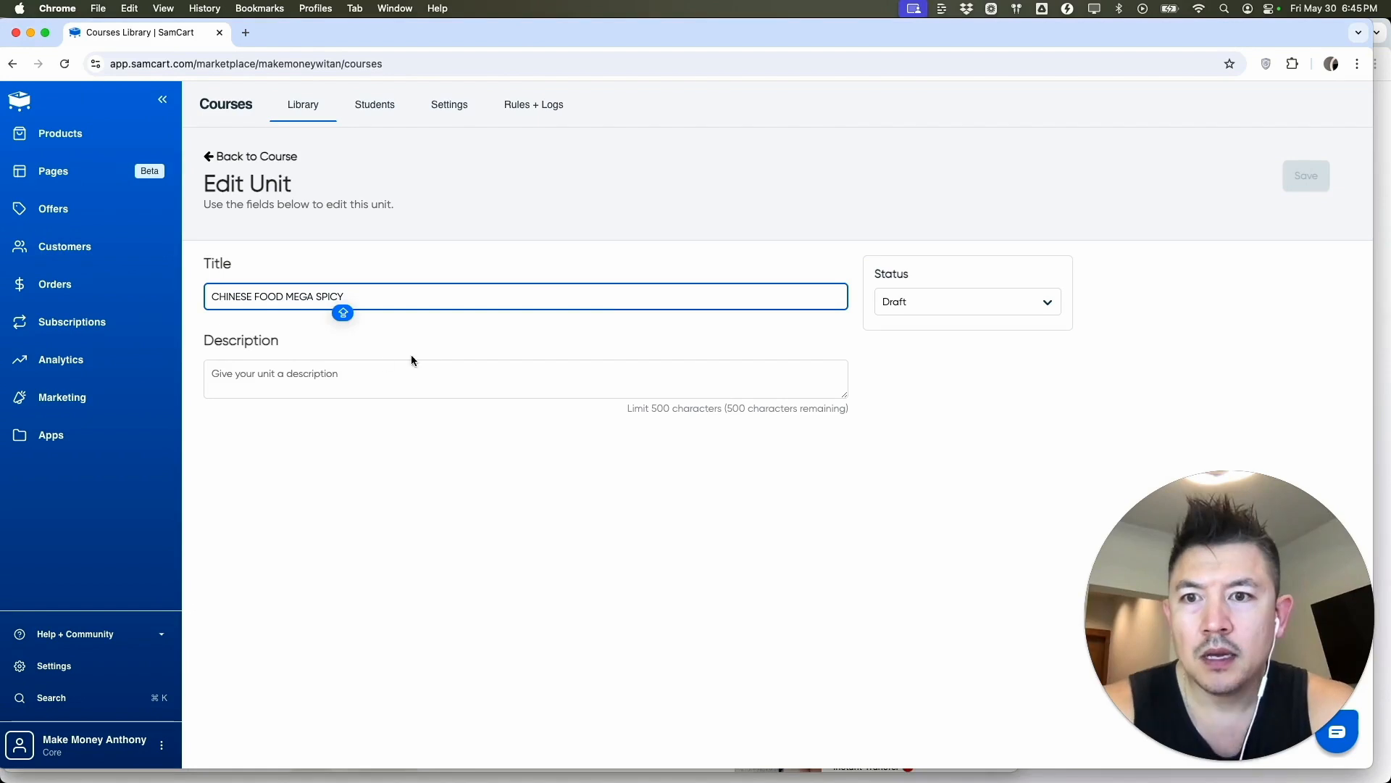
- Describe Unit 1 as "This unit talks about Chinese food", save the unit and return to the course
{"action": "left_click", "coordinate": [341, 384]}
{"action": "type", "text": "This unit talks about Chinese"}
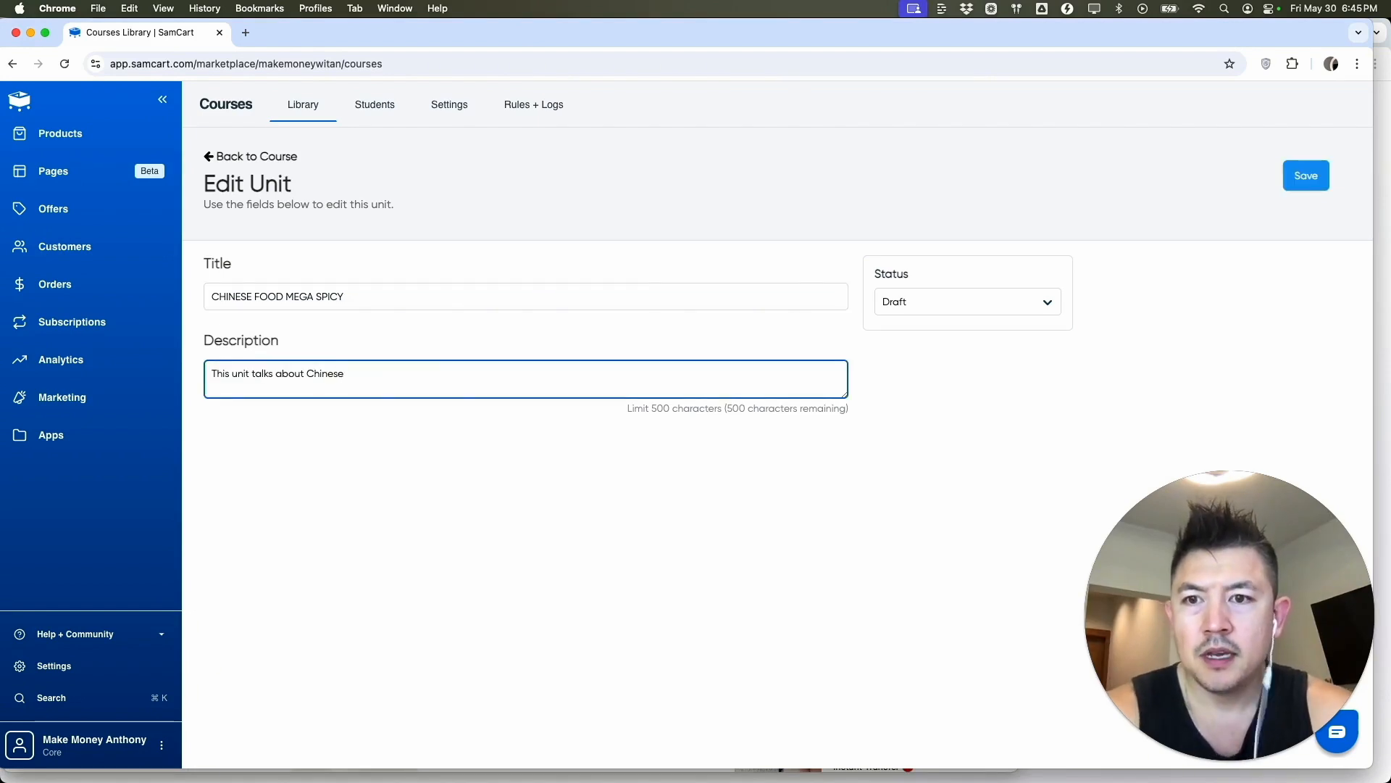
{"action": "type", "text": " food"}
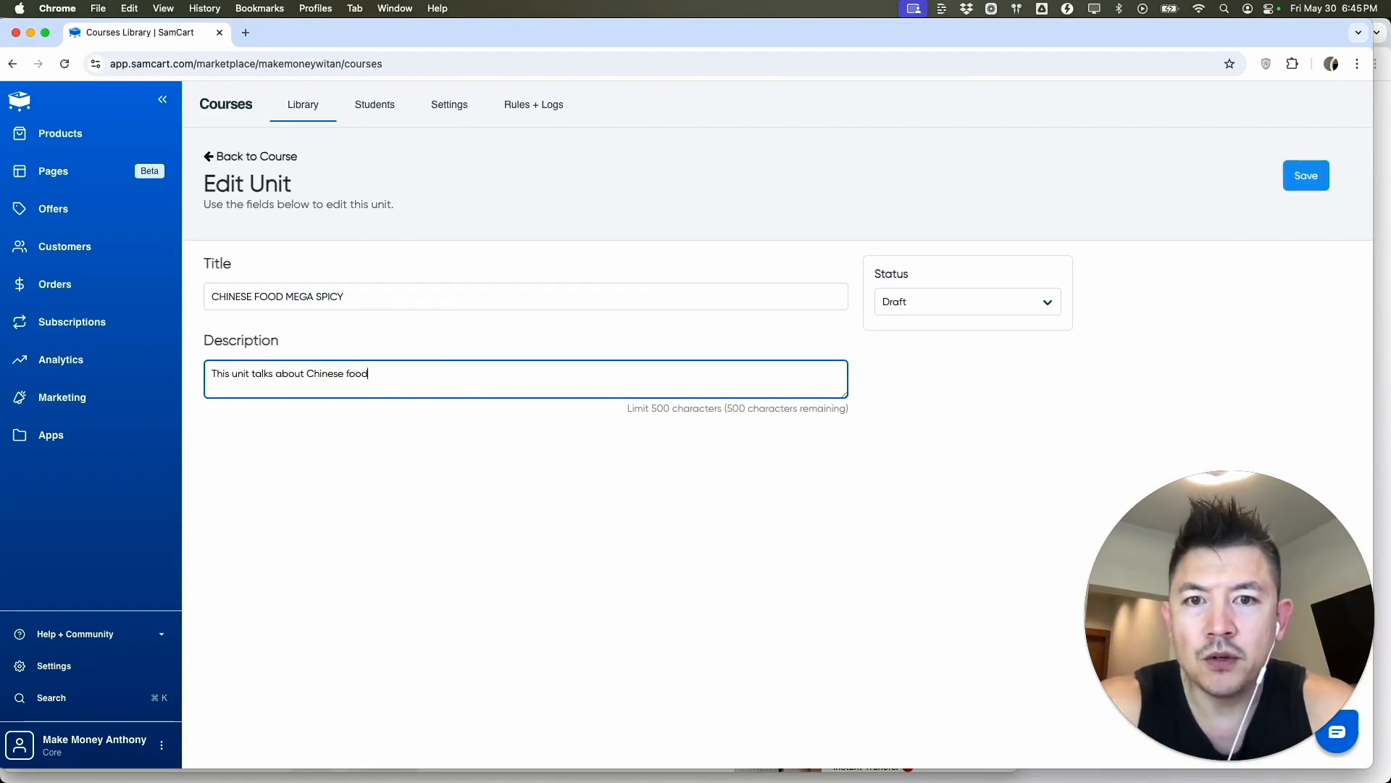
{"action": "left_click", "coordinate": [1301, 180]}
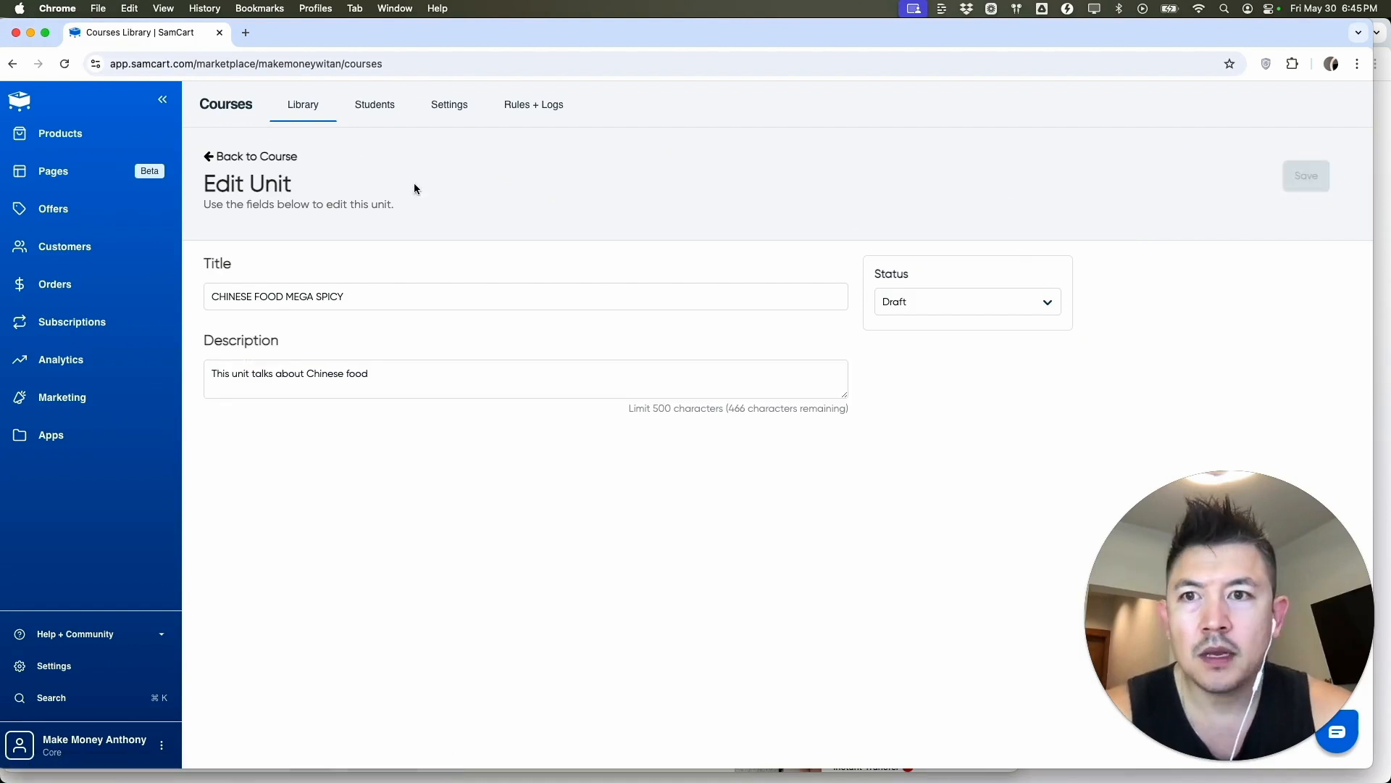
{"action": "left_click", "coordinate": [212, 158]}
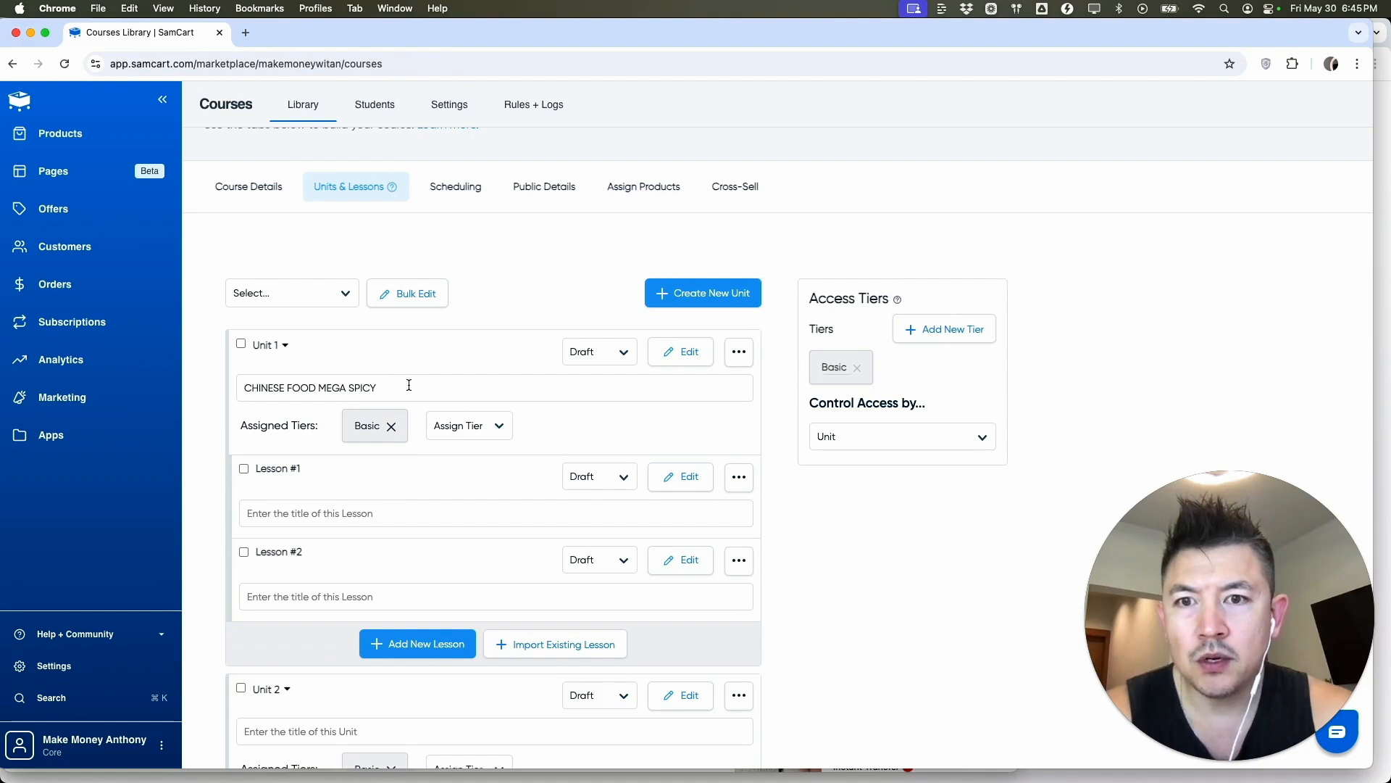
- Title Unit 2 "MEXICAN FOOD MEGA SPICY" in the course outline
{"action": "scroll", "coordinate": [455, 385], "scroll_direction": "down", "scroll_amount": 5}
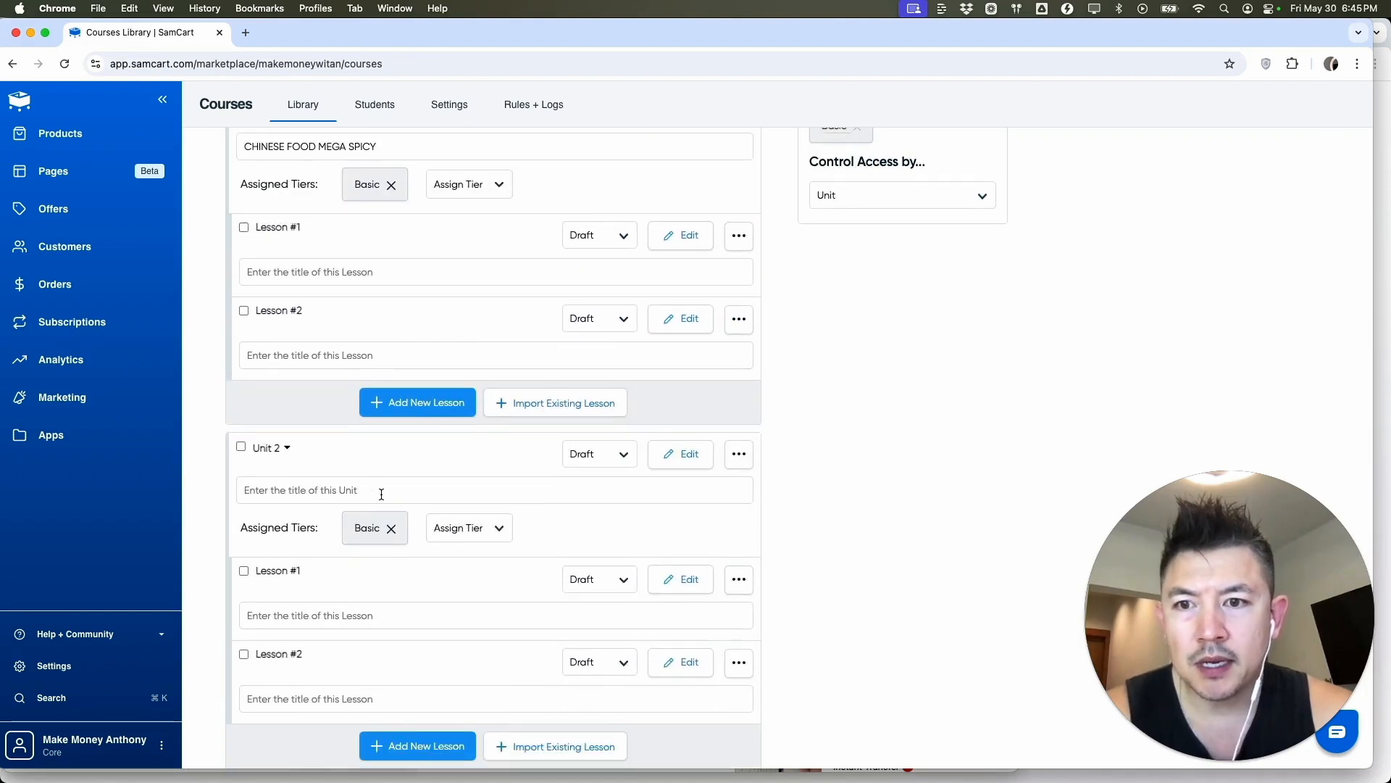
{"action": "left_click", "coordinate": [350, 492]}
{"action": "type", "text": "MEXICAN FOOD "}
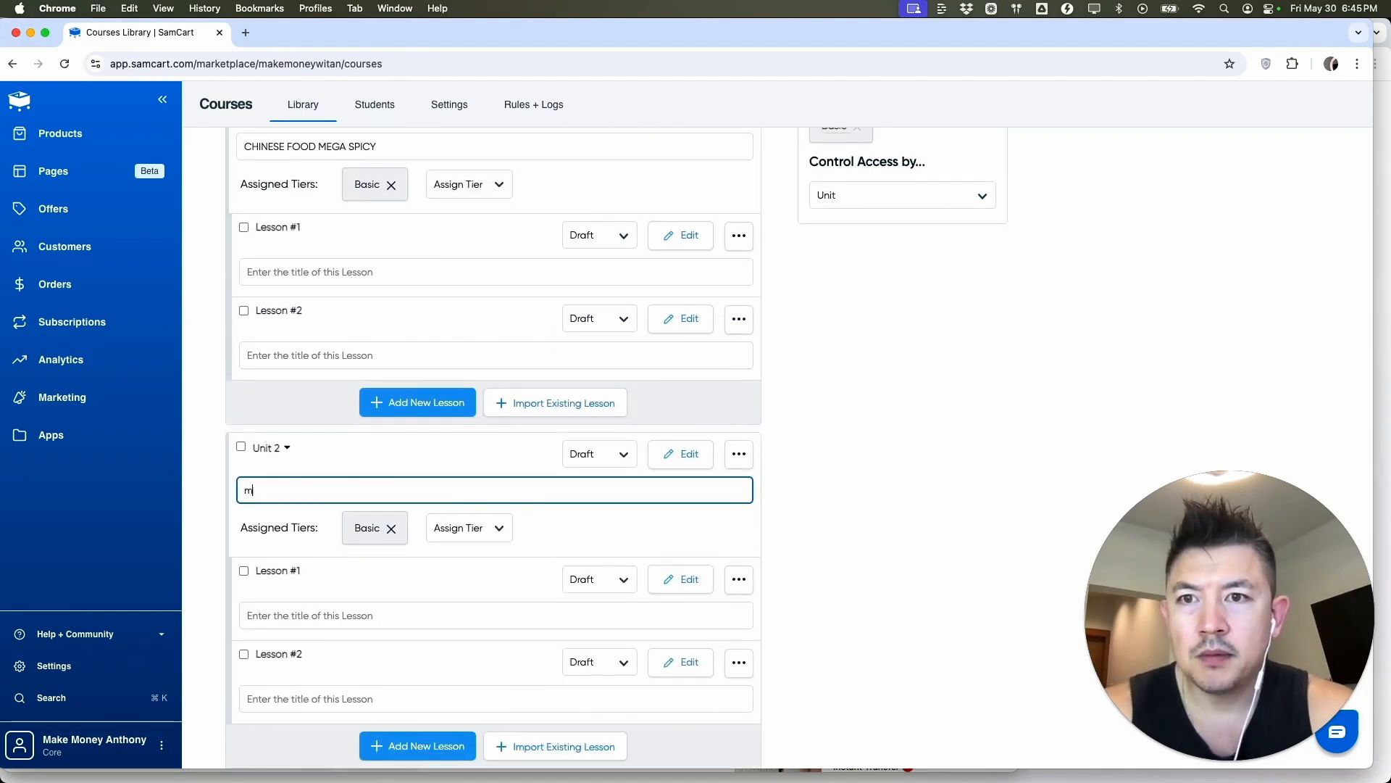
{"action": "type", "text": "MEGA SPI"}
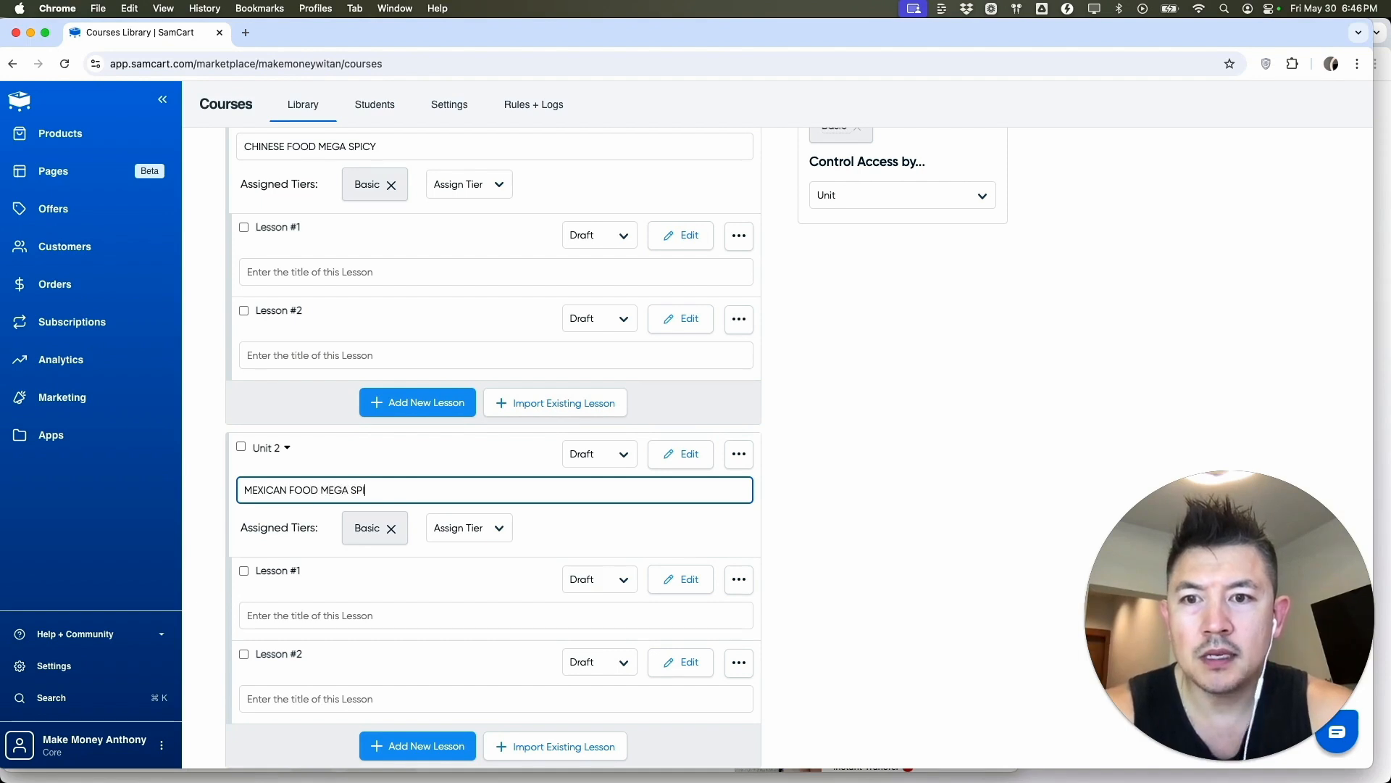
{"action": "left_click", "coordinate": [760, 501]}
{"action": "scroll", "coordinate": [760, 501], "scroll_direction": "down", "scroll_amount": 1}
{"action": "scroll", "coordinate": [759, 501], "scroll_direction": "up", "scroll_amount": 1}
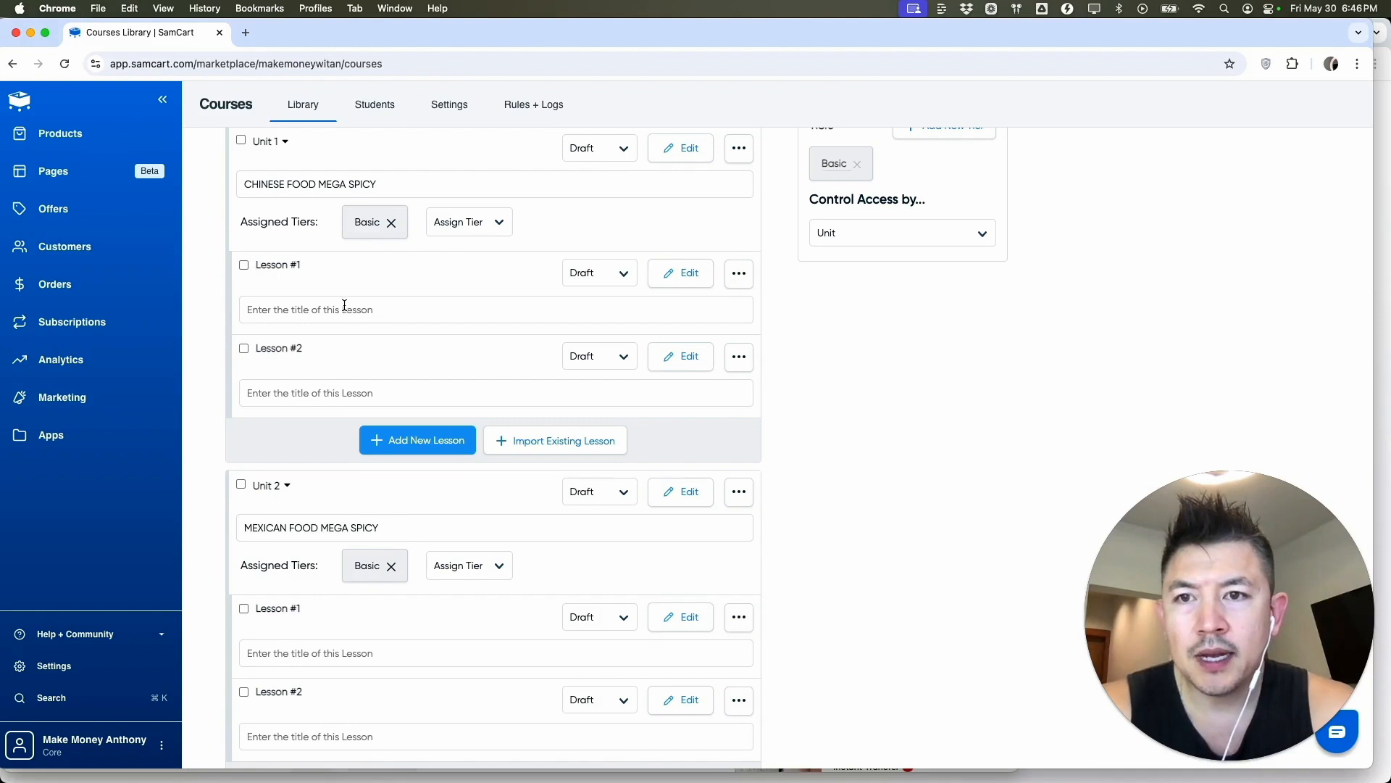
- Title the two lessons of Unit 1 "CHOW MEIN" and "EGG ROLLS"
{"action": "left_click", "coordinate": [308, 310]}
{"action": "type", "text": "CHOW MEIN"}
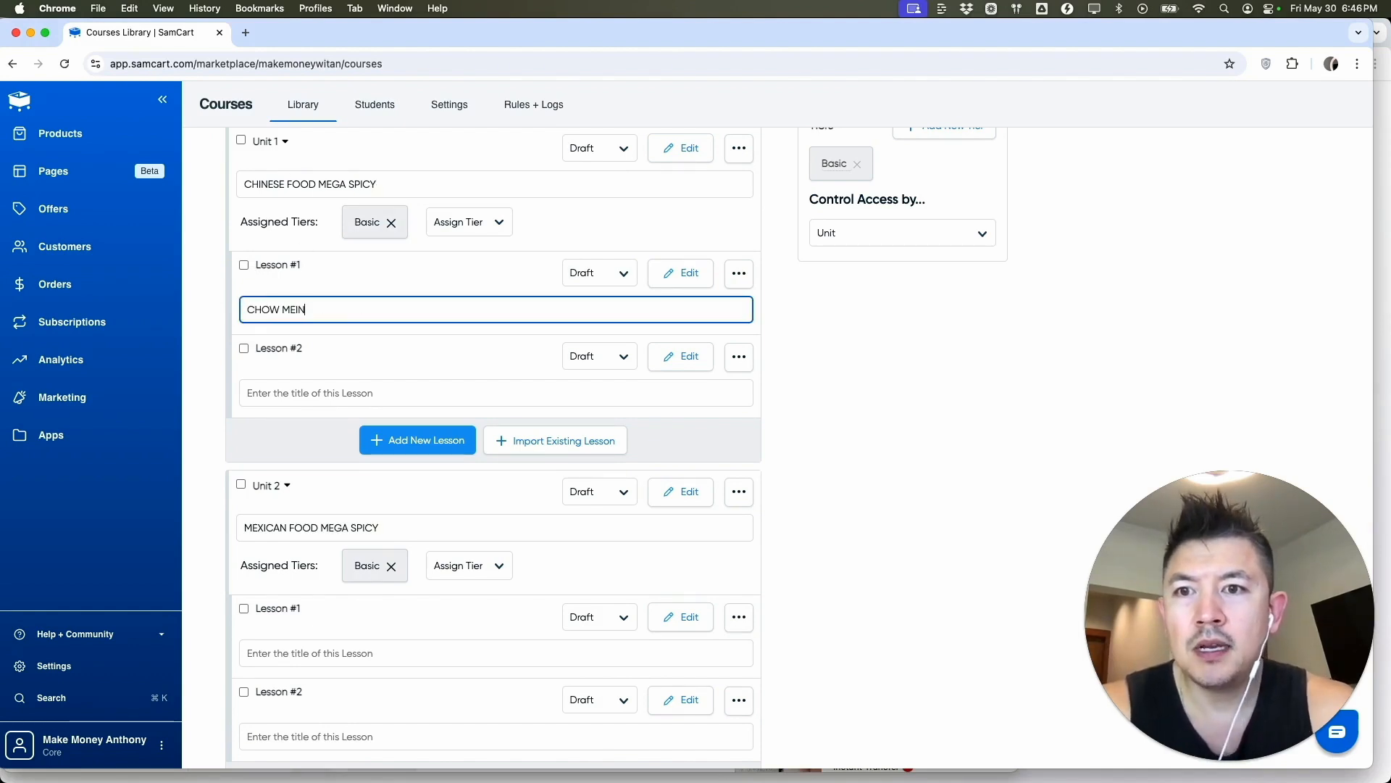
{"action": "left_click", "coordinate": [283, 395]}
{"action": "type", "text": "EGG ROLLS"}
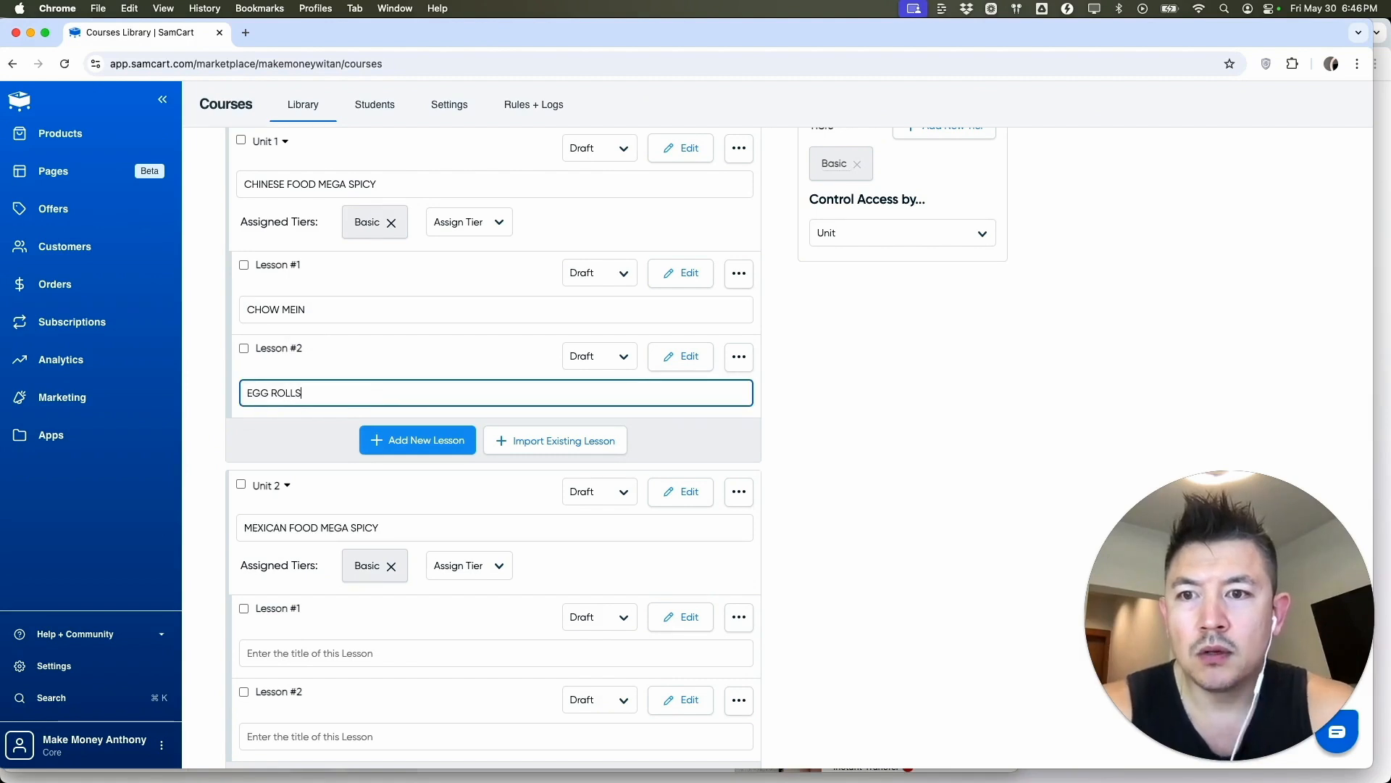
- Title the two lessons of Unit 2 "TACOS" and "BURRITO"
{"action": "scroll", "coordinate": [293, 423], "scroll_direction": "down", "scroll_amount": 3}
{"action": "key", "text": "Caps_Lock"}
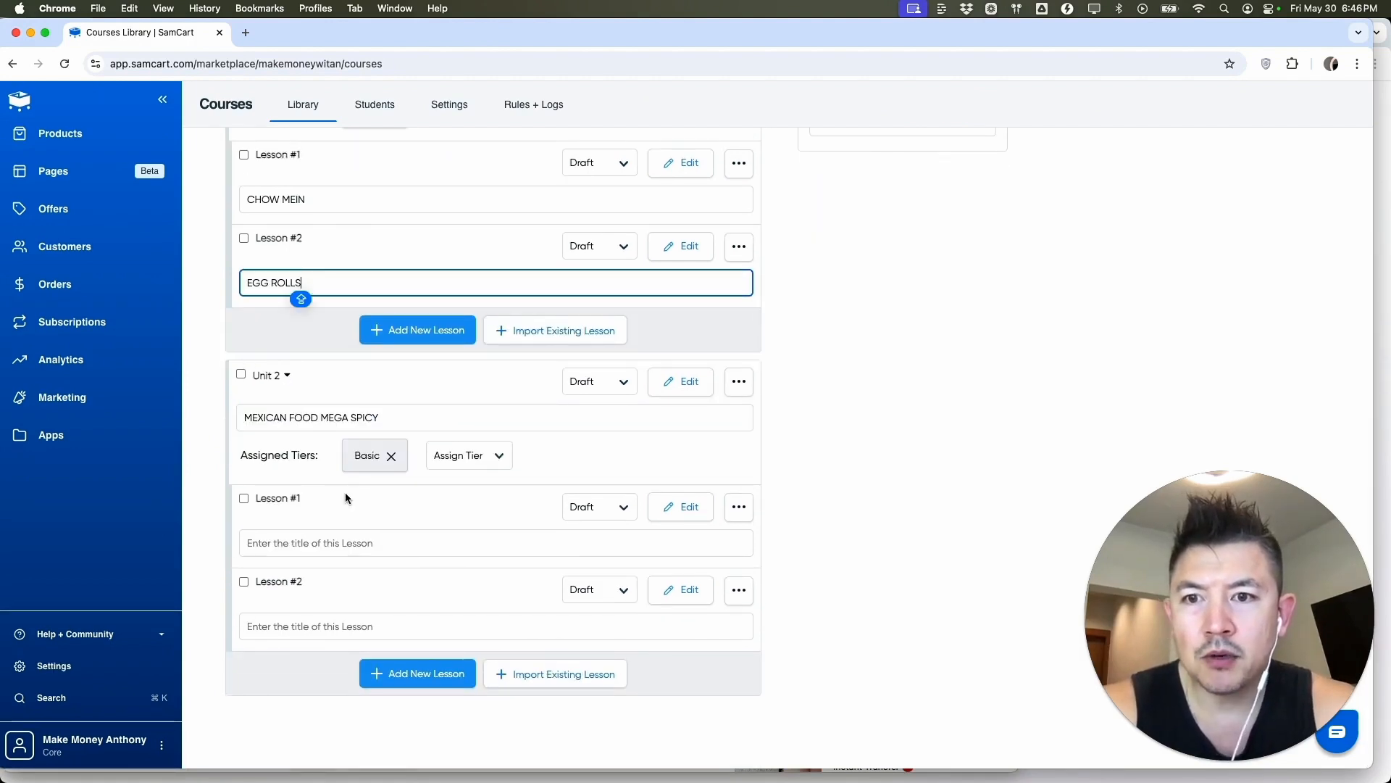
{"action": "left_click", "coordinate": [279, 545]}
{"action": "type", "text": "TACOS"}
{"action": "left_click", "coordinate": [265, 626]}
{"action": "type", "text": "BURRITO"}
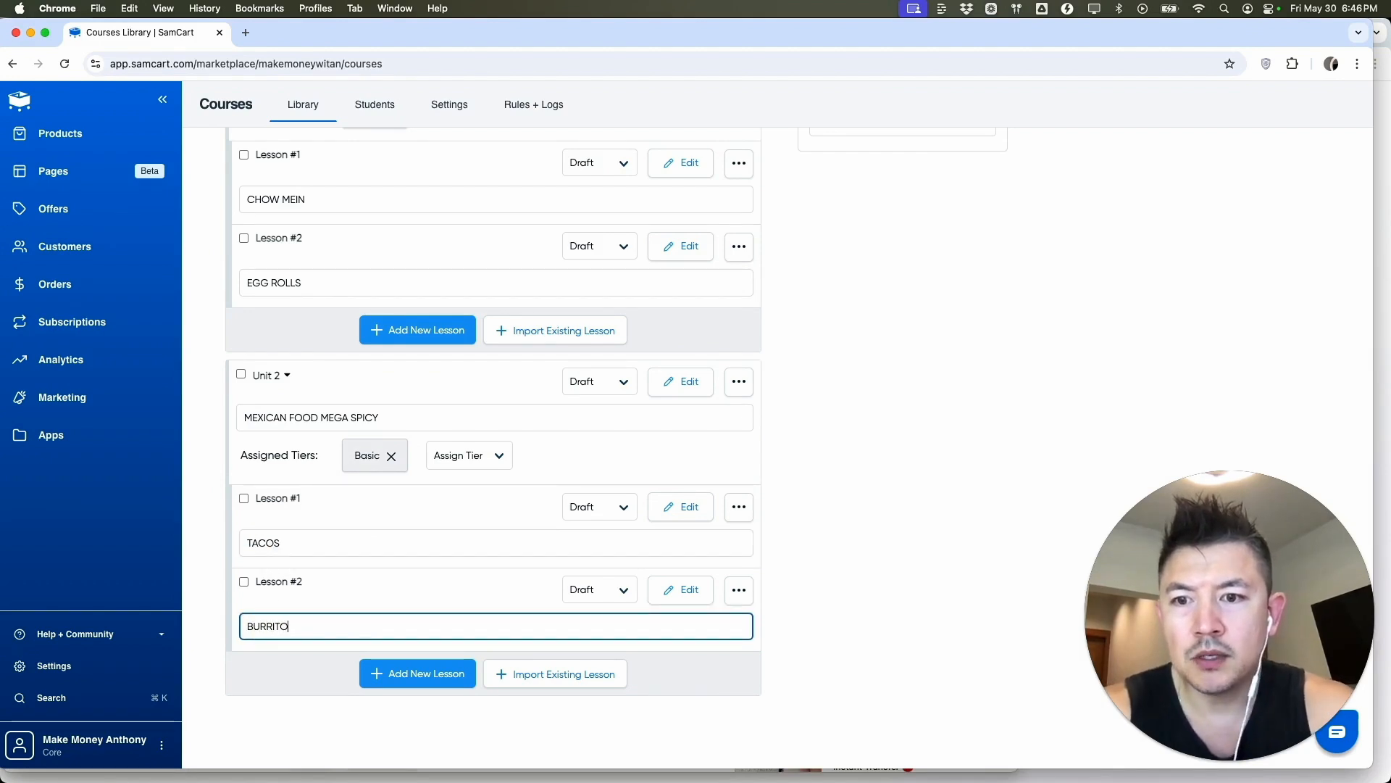
- Open the CHOW MEIN lesson and list its ingredients on separate lines in the content: NOODLES, GARLIC, CHICKEN, SHRIMP, ONIONS, SOY SAUCE
{"action": "scroll", "coordinate": [519, 590], "scroll_direction": "up", "scroll_amount": 5}
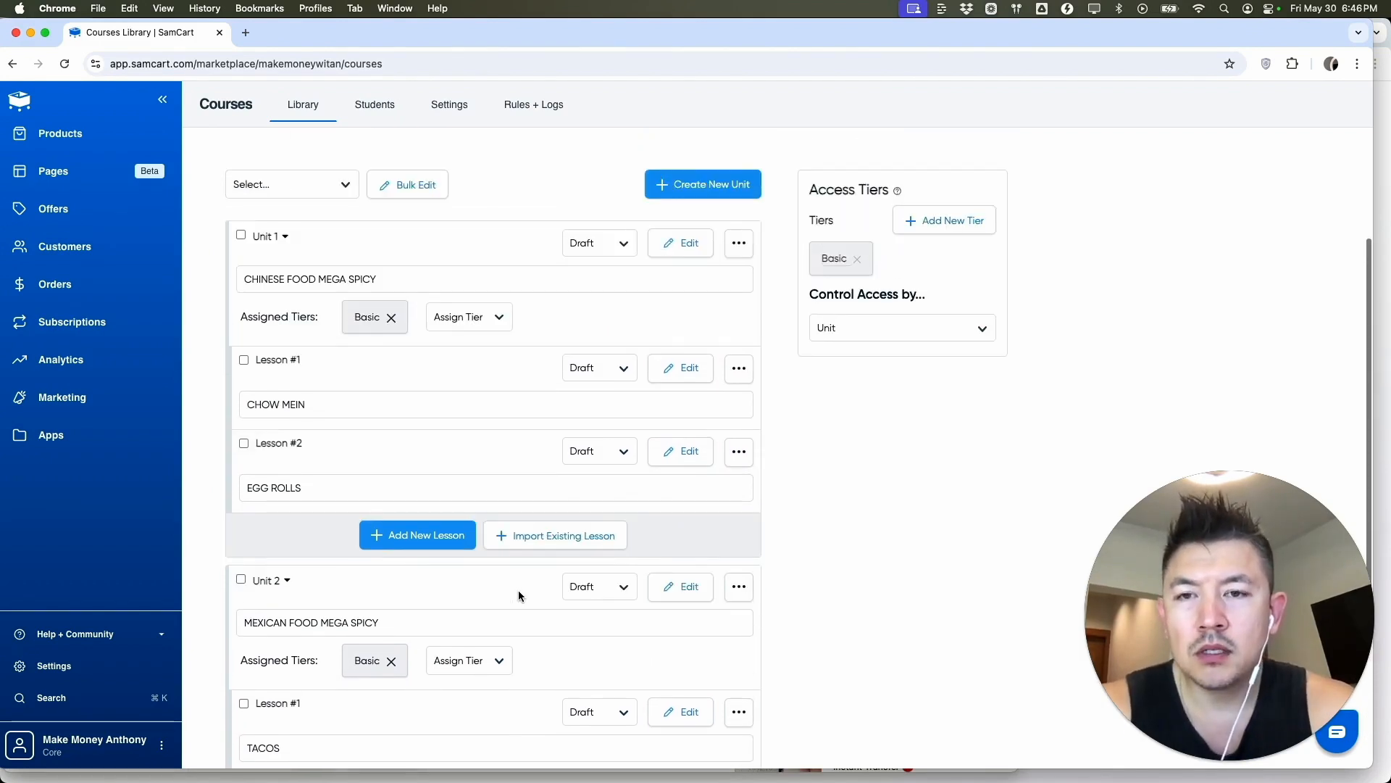
{"action": "left_click", "coordinate": [453, 322]}
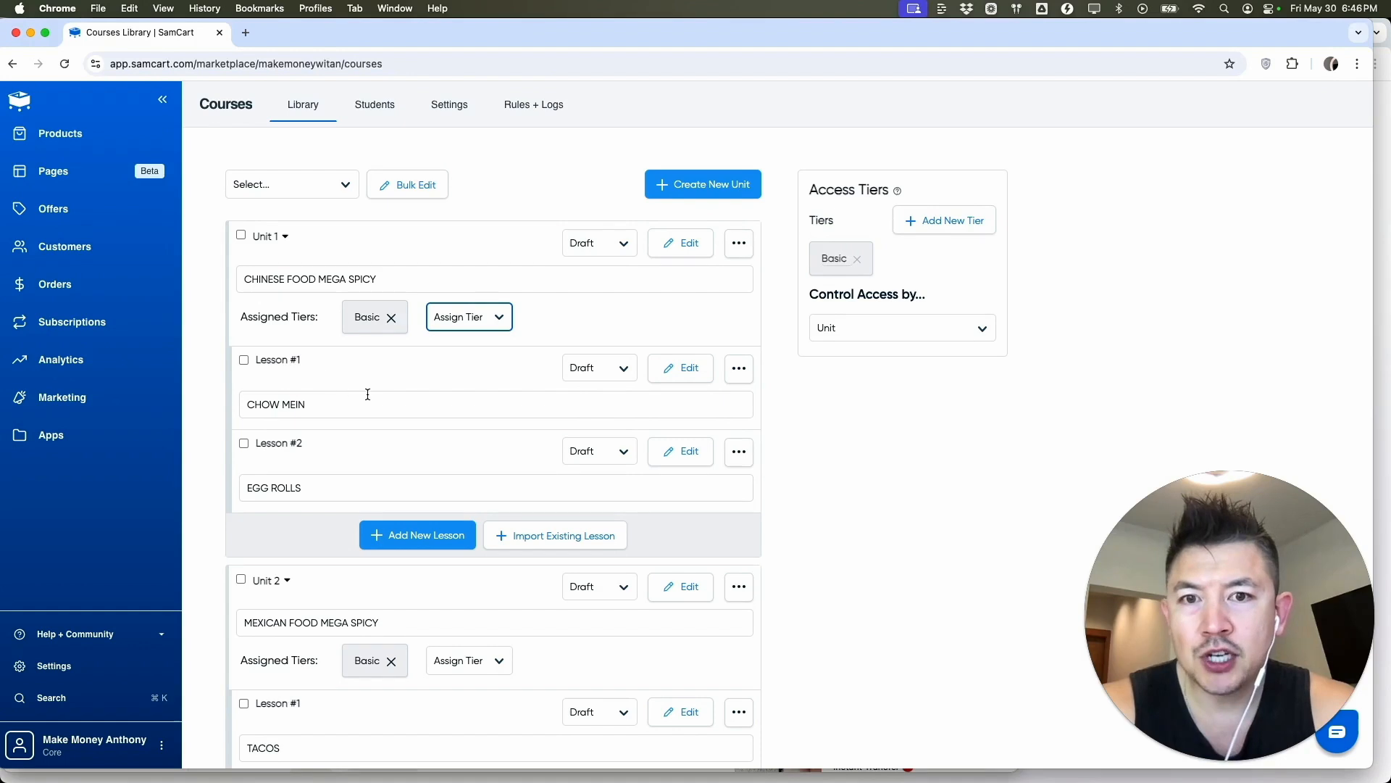
{"action": "left_click", "coordinate": [679, 368]}
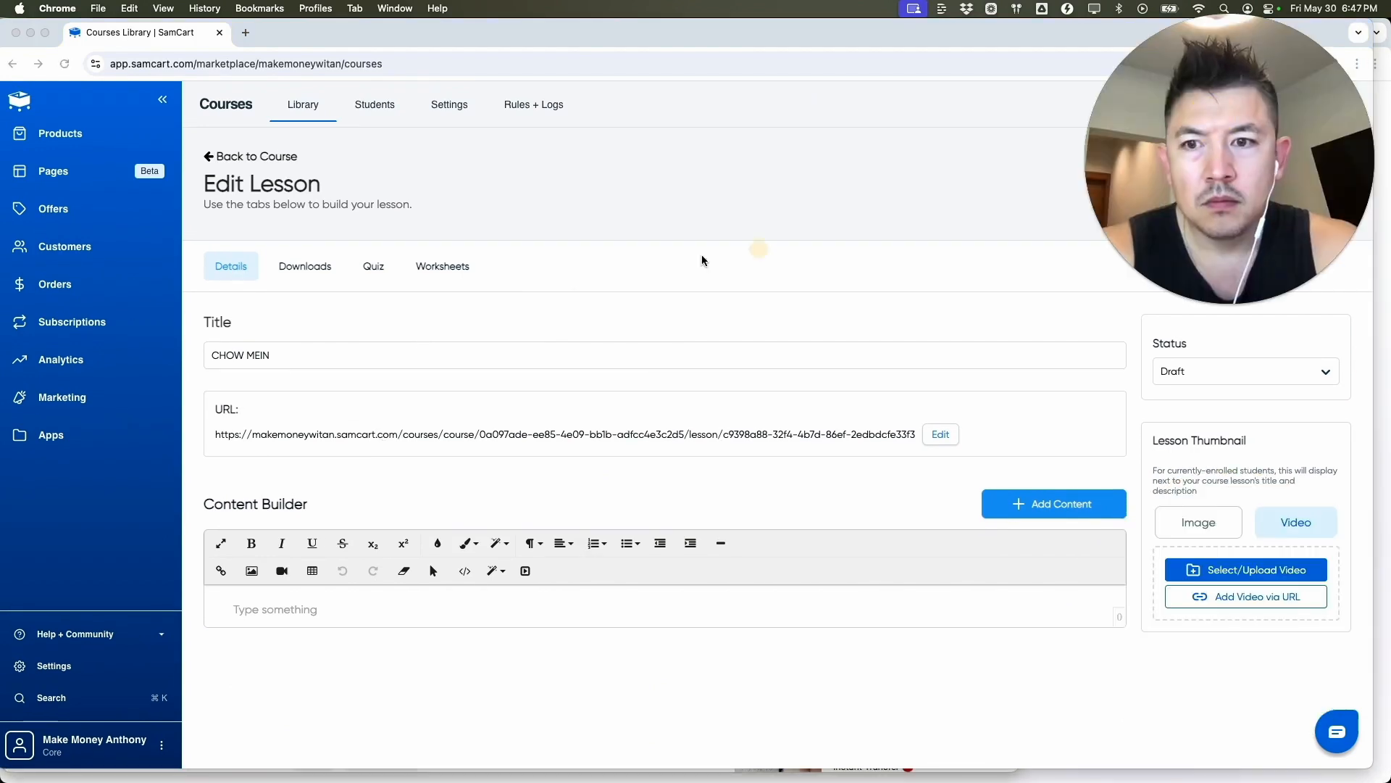
{"action": "left_click", "coordinate": [302, 609]}
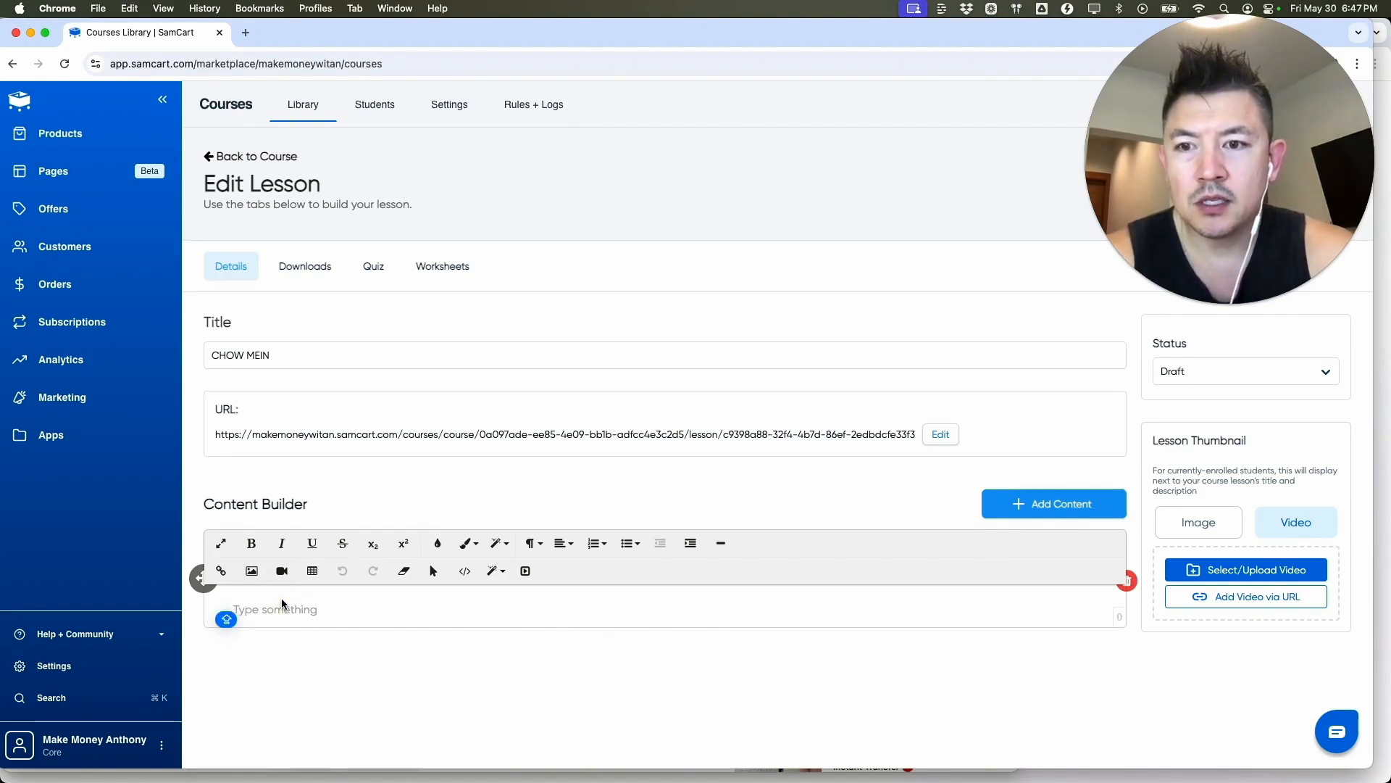
{"action": "type", "text": "NOODLES"}
{"action": "key", "text": "Return"}
{"action": "type", "text": "GARLIC"}
{"action": "key", "text": "Return"}
{"action": "type", "text": "CHICKEN"}
{"action": "key", "text": "Return"}
{"action": "type", "text": "SHRIMP"}
{"action": "key", "text": "Return"}
{"action": "type", "text": "ONIONS"}
{"action": "key", "text": "Return"}
{"action": "type", "text": "SOY SAUCE"}
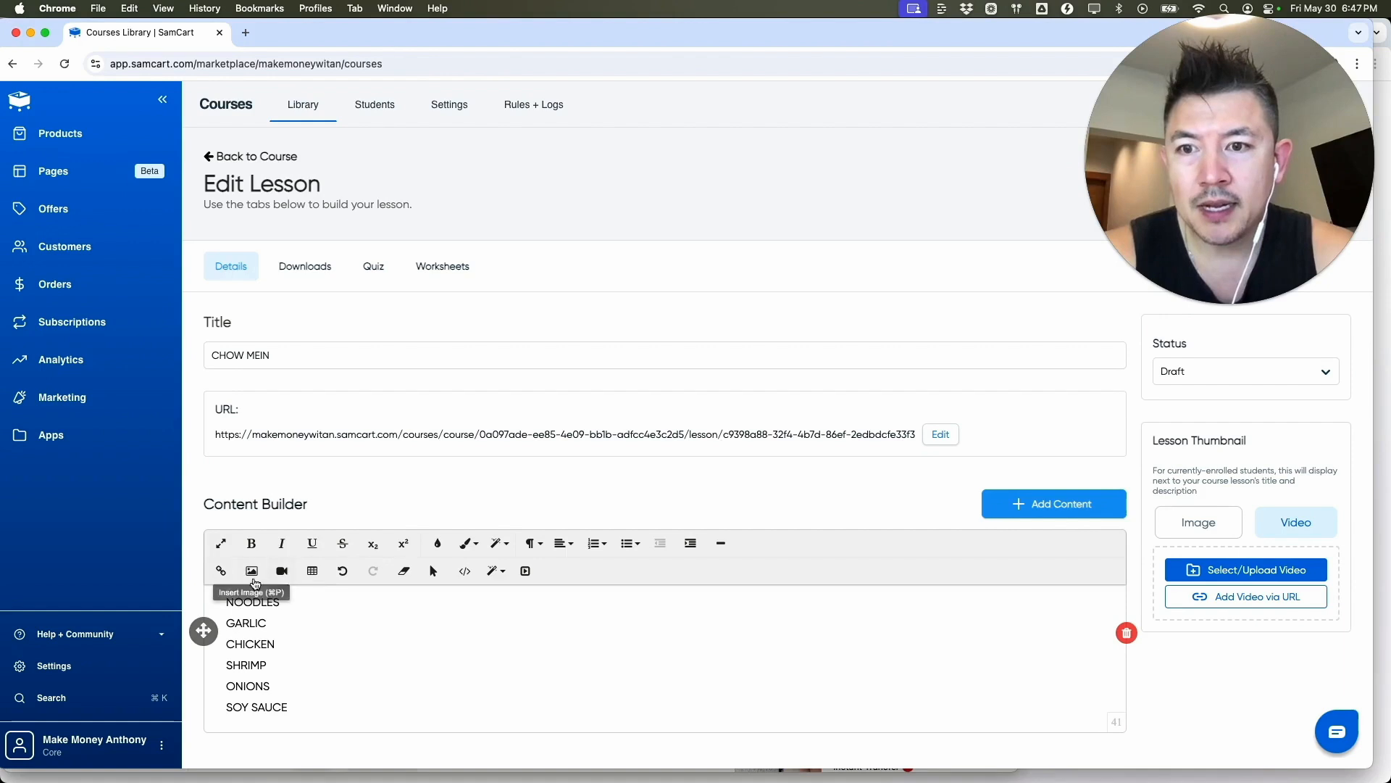
- Start inserting a video into the lesson content and copy the share link of "The Chow Mein Masterclass" video on YouTube
{"action": "left_click", "coordinate": [282, 572]}
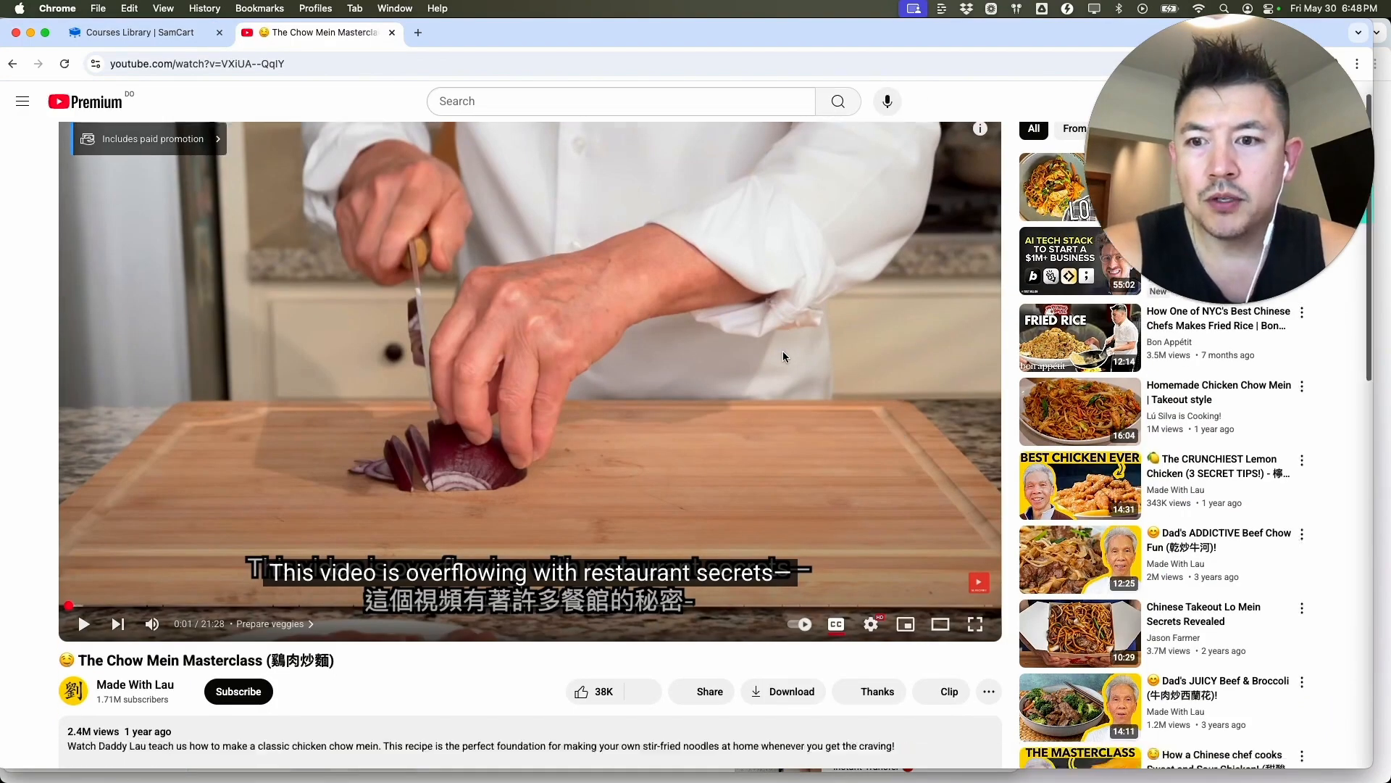
{"action": "scroll", "coordinate": [782, 355], "scroll_direction": "down", "scroll_amount": 5}
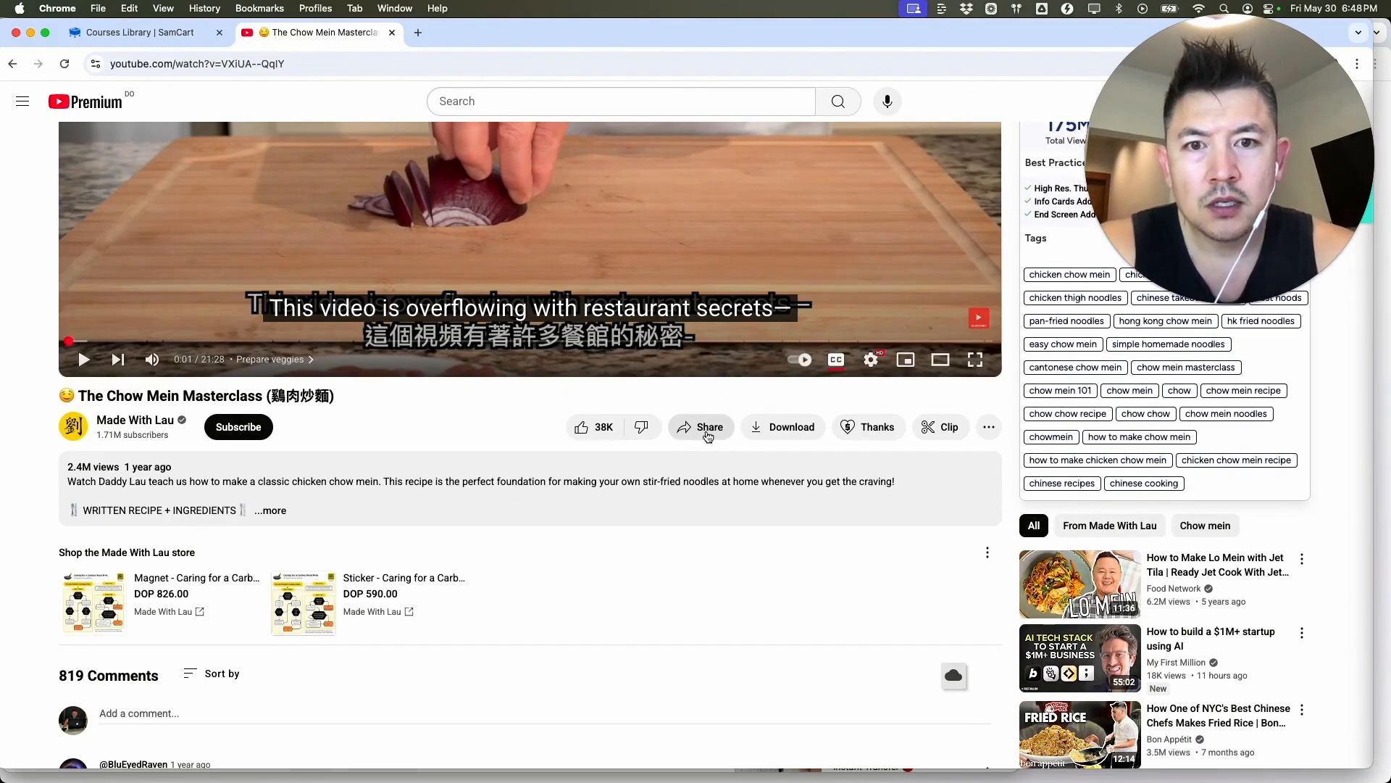
{"action": "left_click", "coordinate": [708, 428]}
{"action": "left_click", "coordinate": [807, 499]}
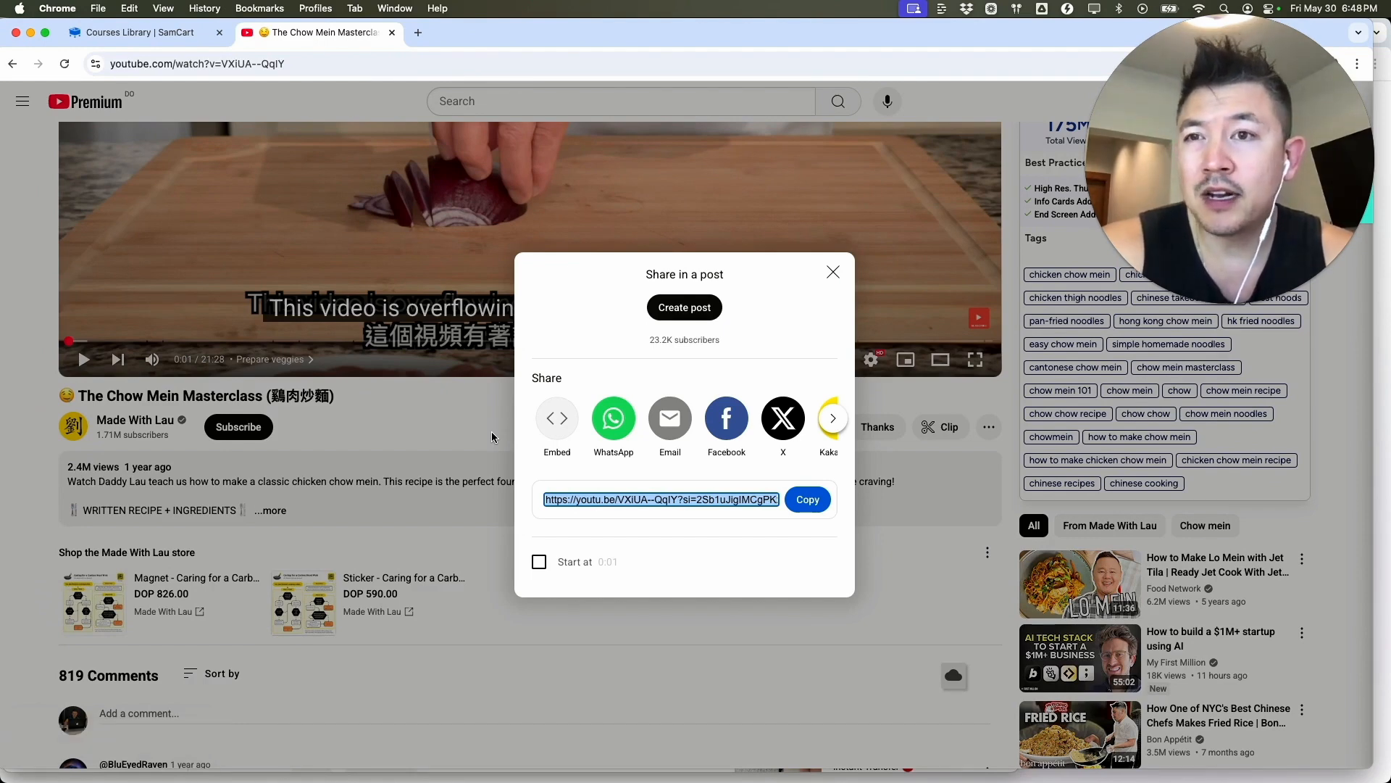
- Switch back to SamCart and embed the video in the lesson content using the copied YouTube link
{"action": "left_click", "coordinate": [141, 33]}
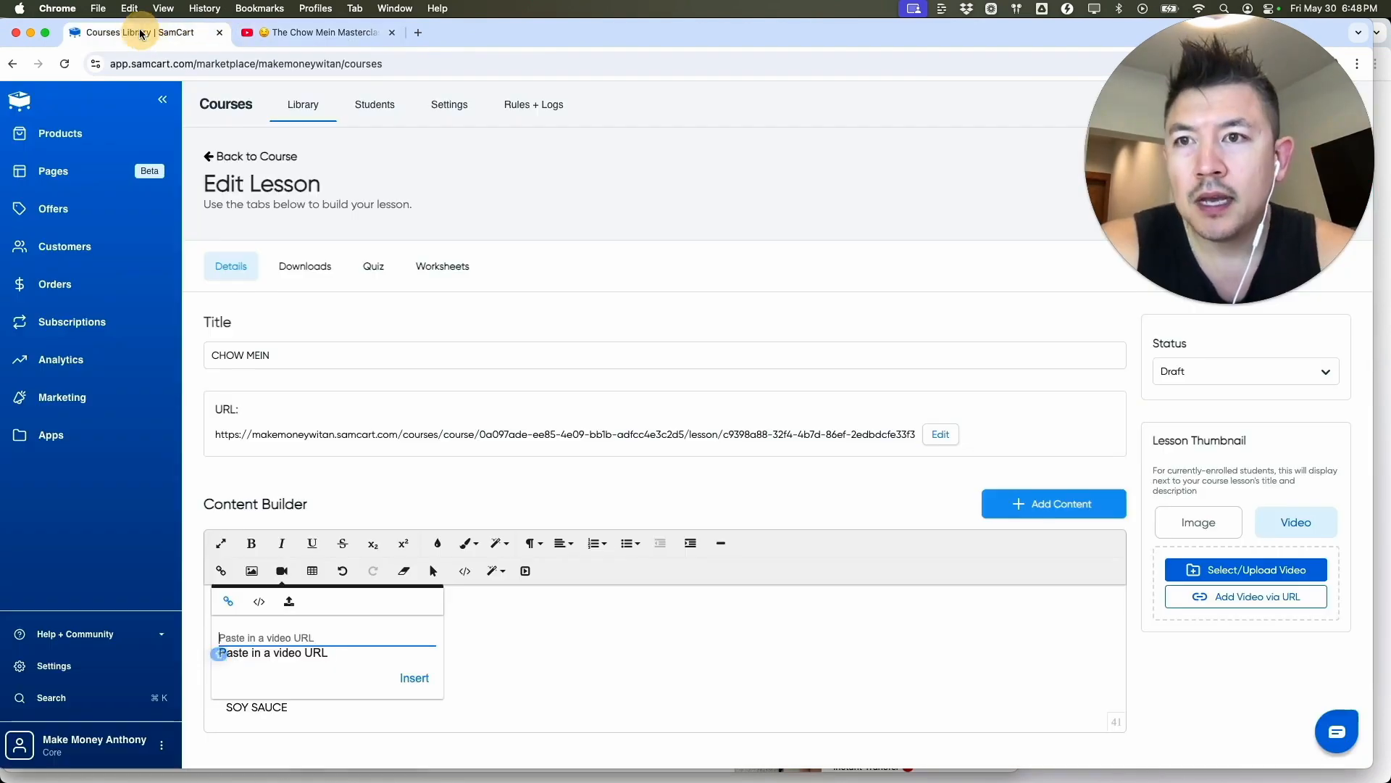
{"action": "key", "text": "super+v"}
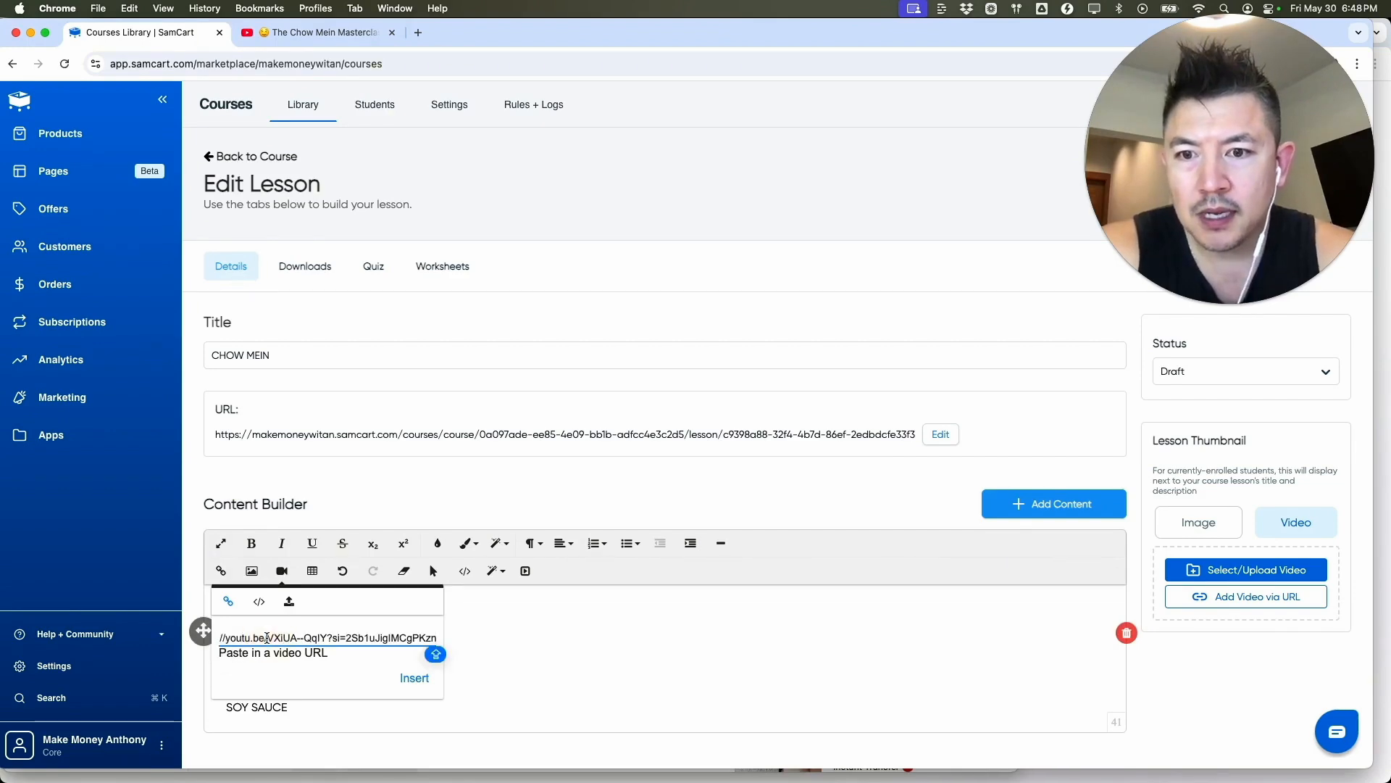
{"action": "left_click", "coordinate": [414, 677]}
{"action": "scroll", "coordinate": [562, 673], "scroll_direction": "up", "scroll_amount": 2}
{"action": "scroll", "coordinate": [562, 676], "scroll_direction": "down", "scroll_amount": 3}
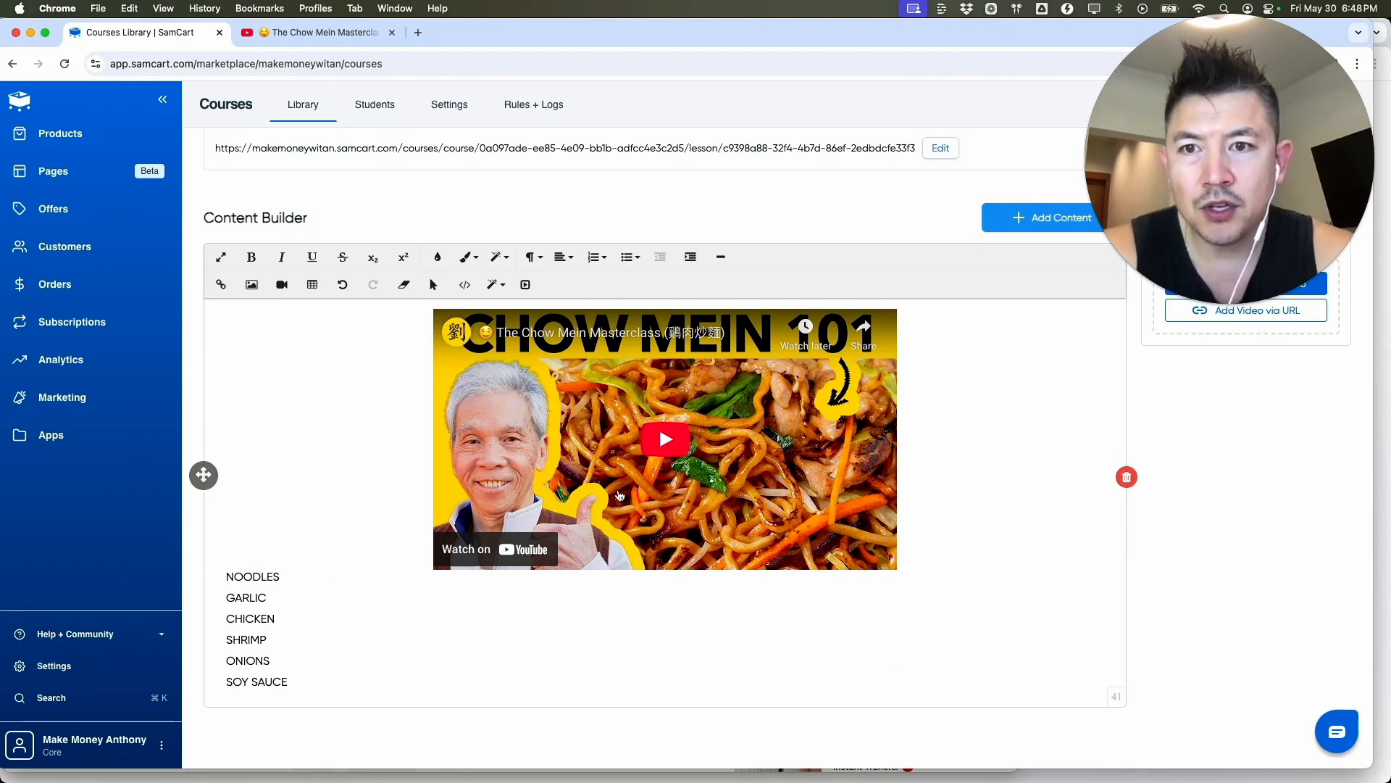
{"action": "scroll", "coordinate": [619, 494], "scroll_direction": "up", "scroll_amount": 2}
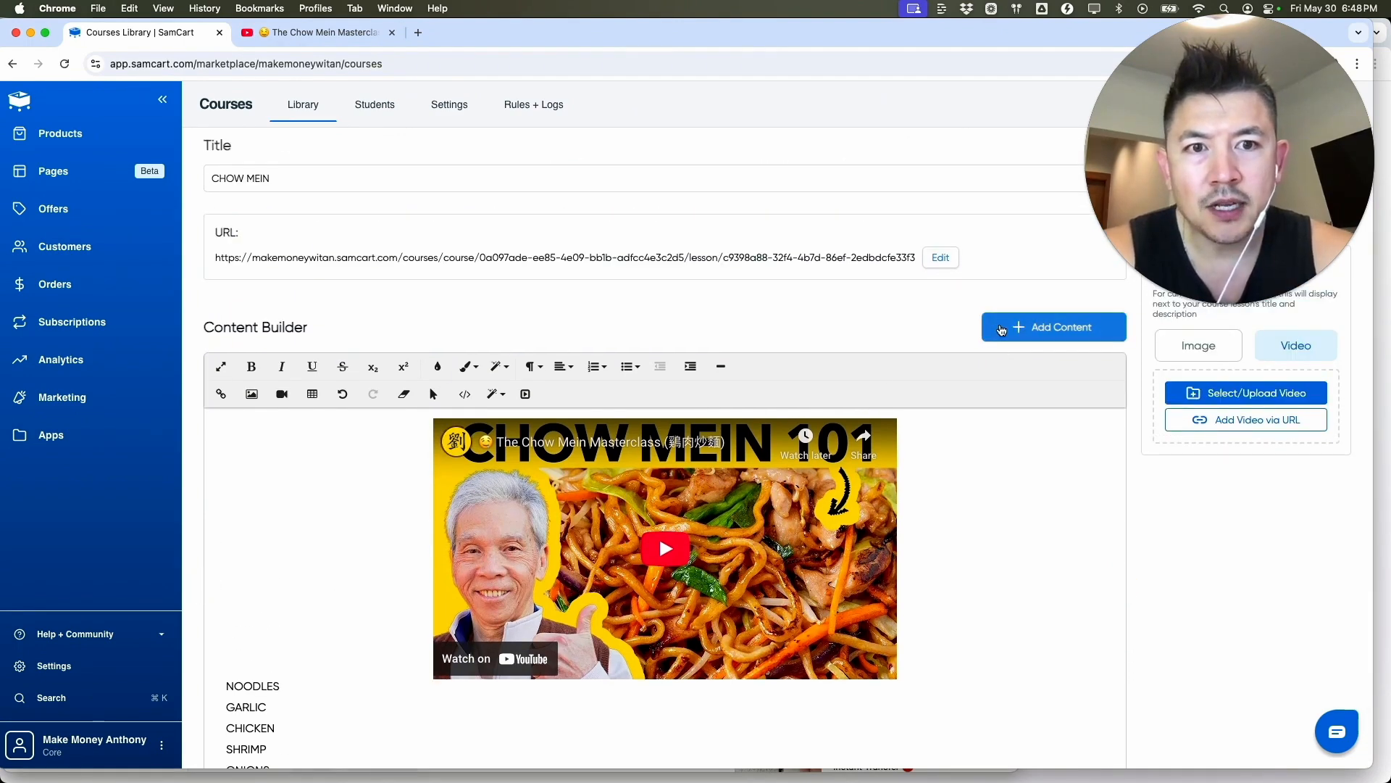
{"action": "left_click", "coordinate": [1001, 331]}
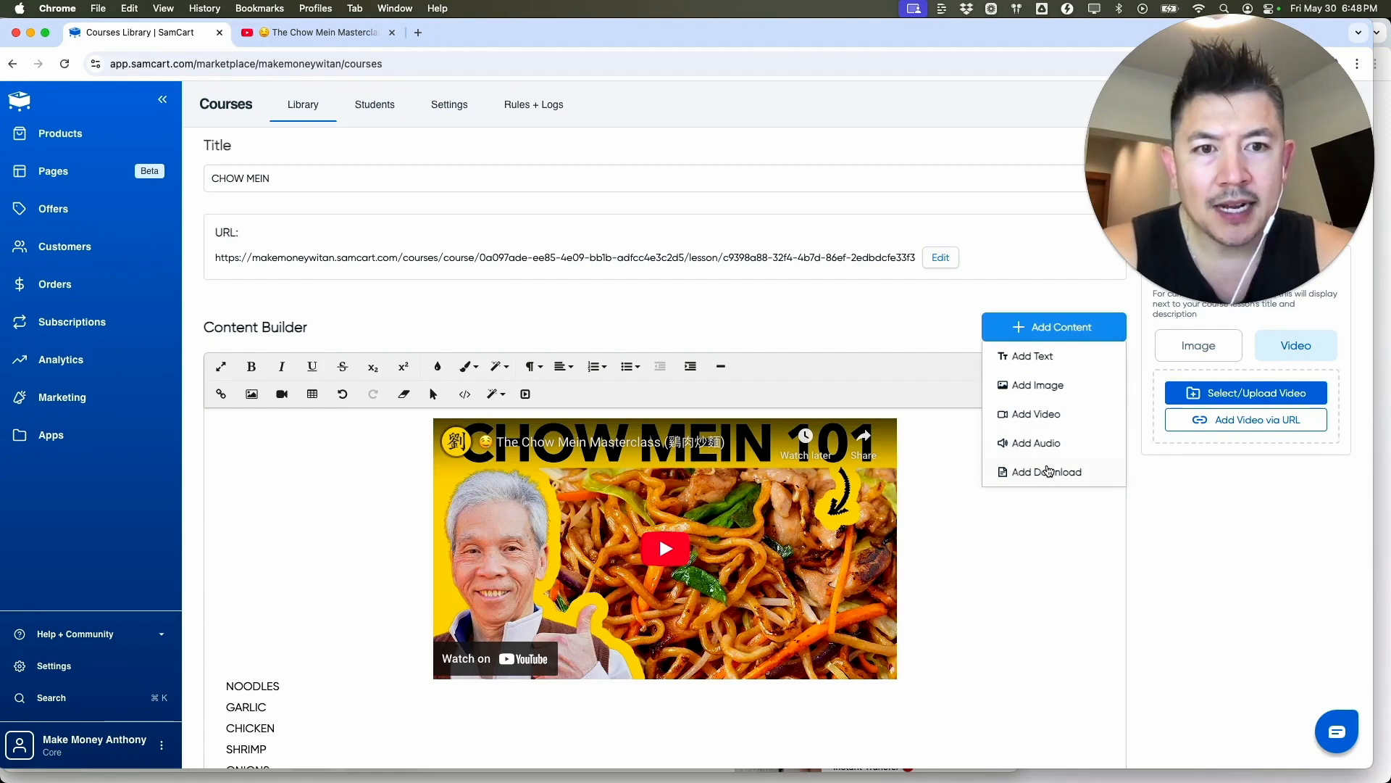
{"action": "left_click", "coordinate": [1046, 471]}
{"action": "scroll", "coordinate": [938, 468], "scroll_direction": "down", "scroll_amount": 5}
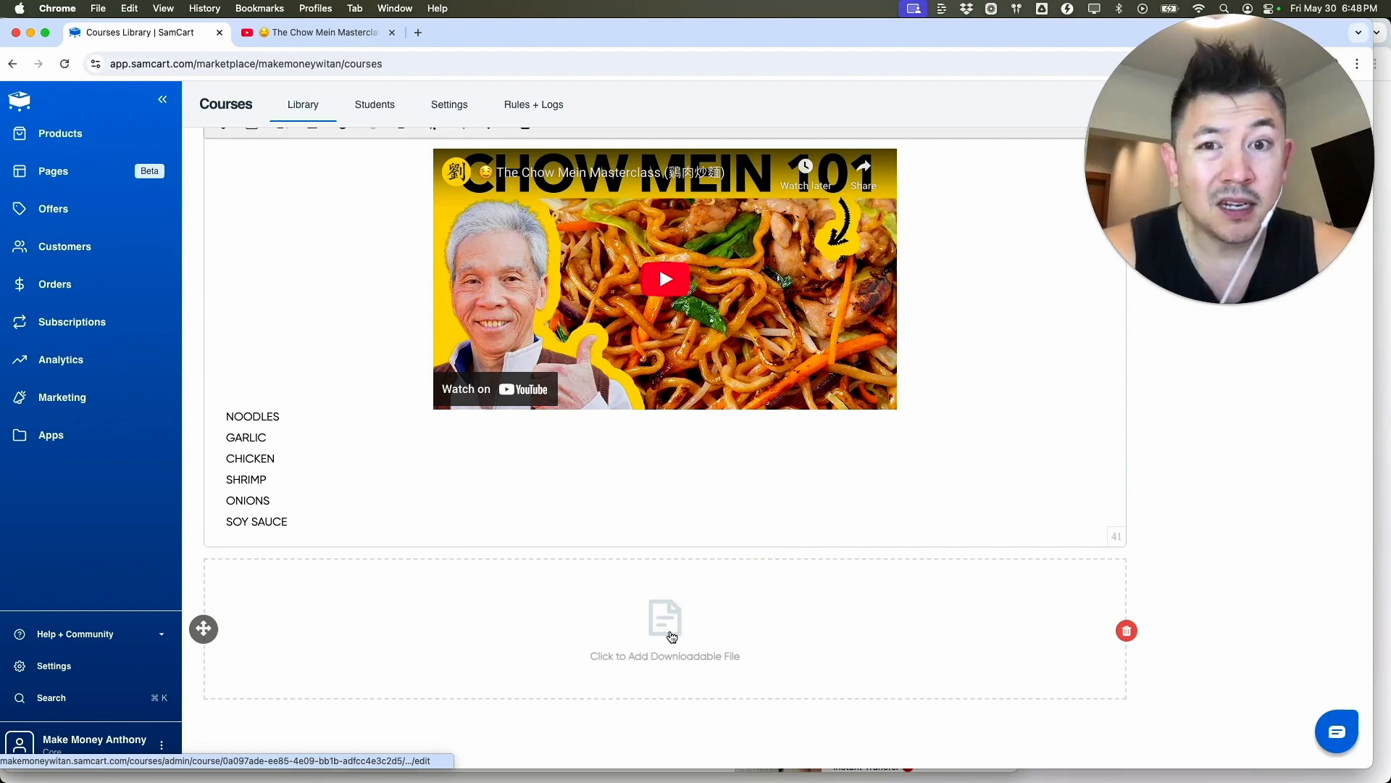
{"action": "left_click", "coordinate": [671, 636]}
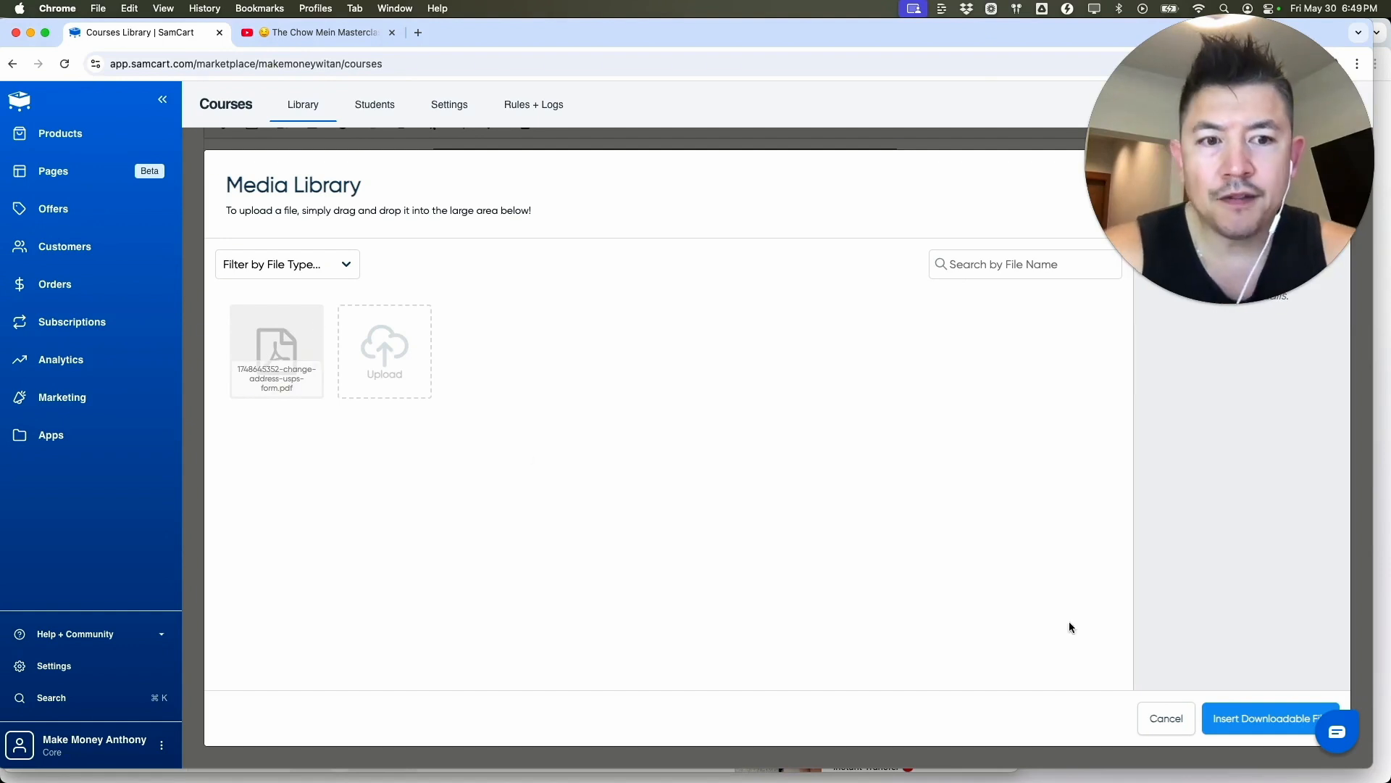
{"action": "left_click", "coordinate": [1225, 715]}
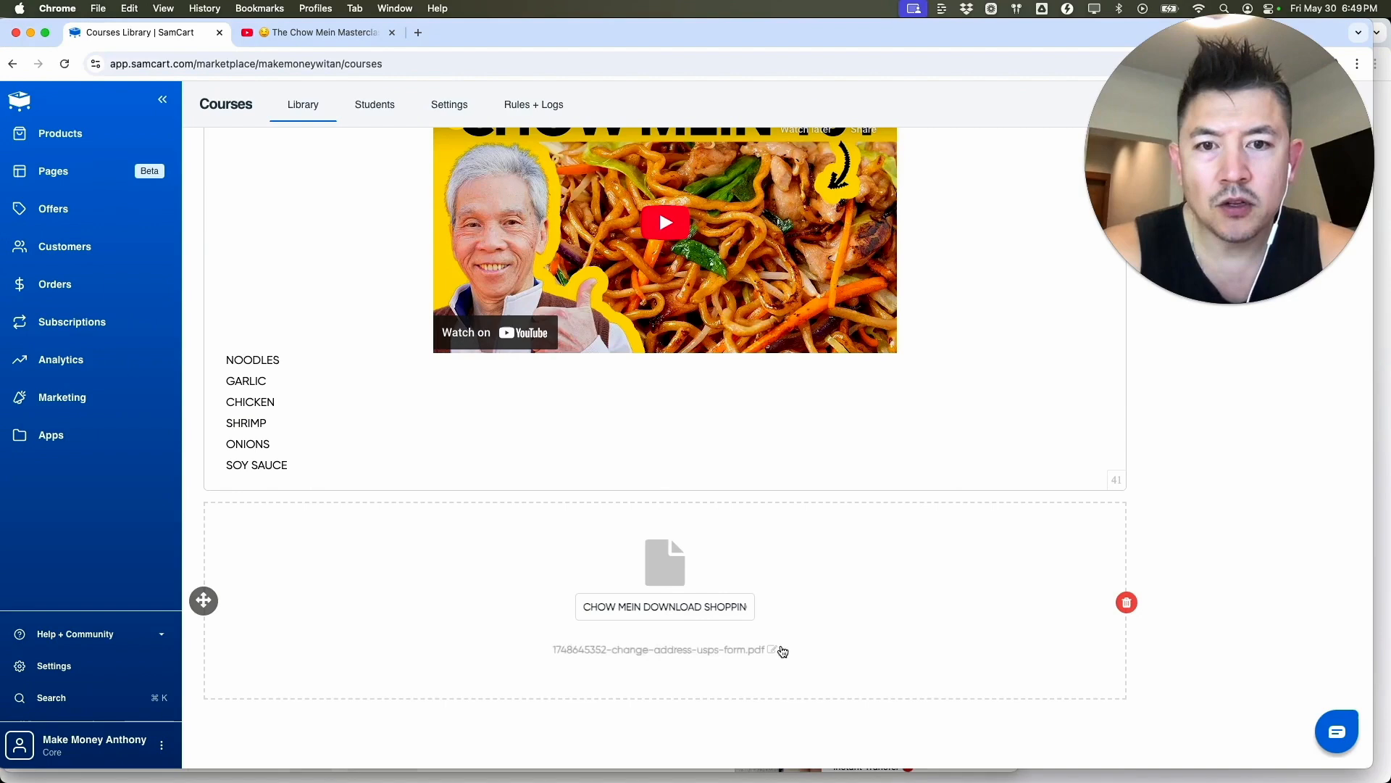
- Switch the lesson thumbnail to an image, upload the taco picture and insert it
{"action": "scroll", "coordinate": [807, 631], "scroll_direction": "up", "scroll_amount": 5}
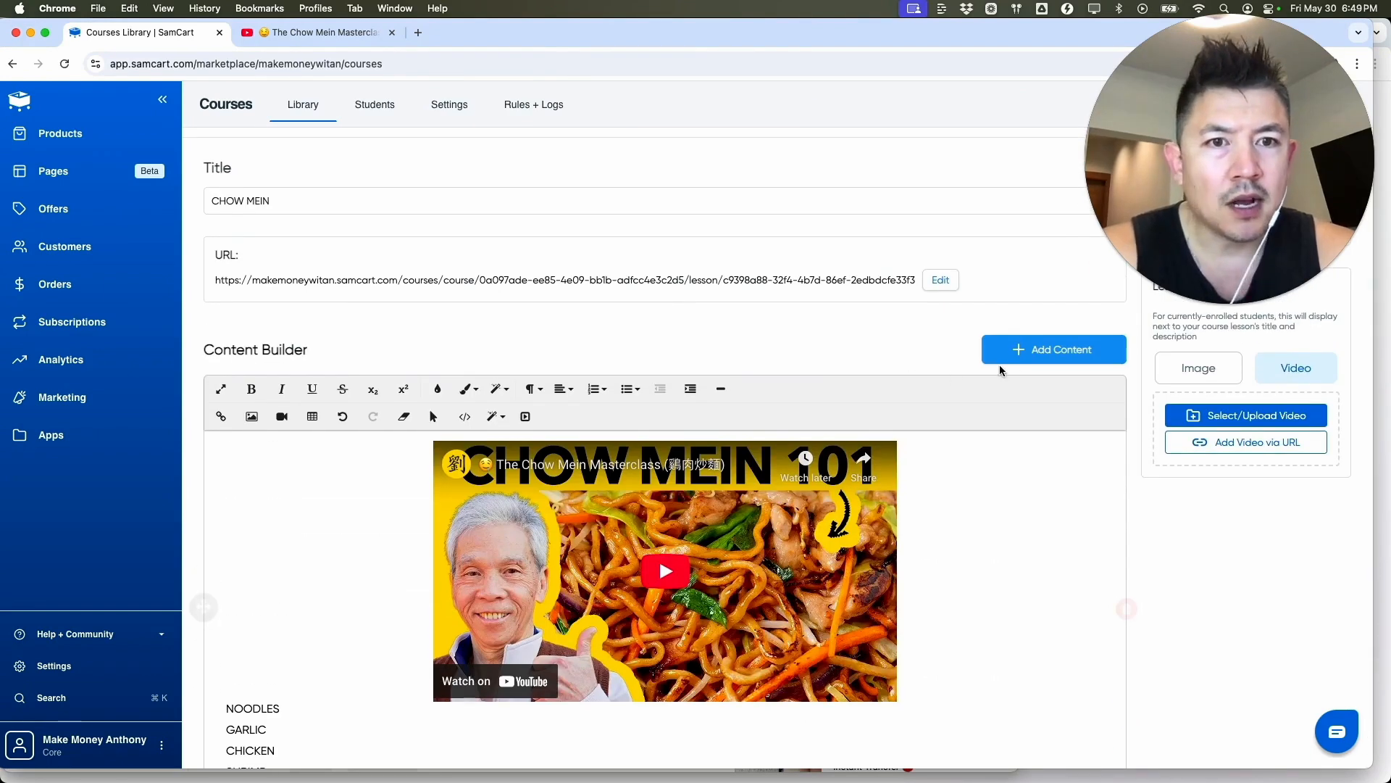
{"action": "scroll", "coordinate": [829, 372], "scroll_direction": "down", "scroll_amount": 2}
{"action": "scroll", "coordinate": [828, 373], "scroll_direction": "down", "scroll_amount": 1}
{"action": "scroll", "coordinate": [828, 373], "scroll_direction": "up", "scroll_amount": 5}
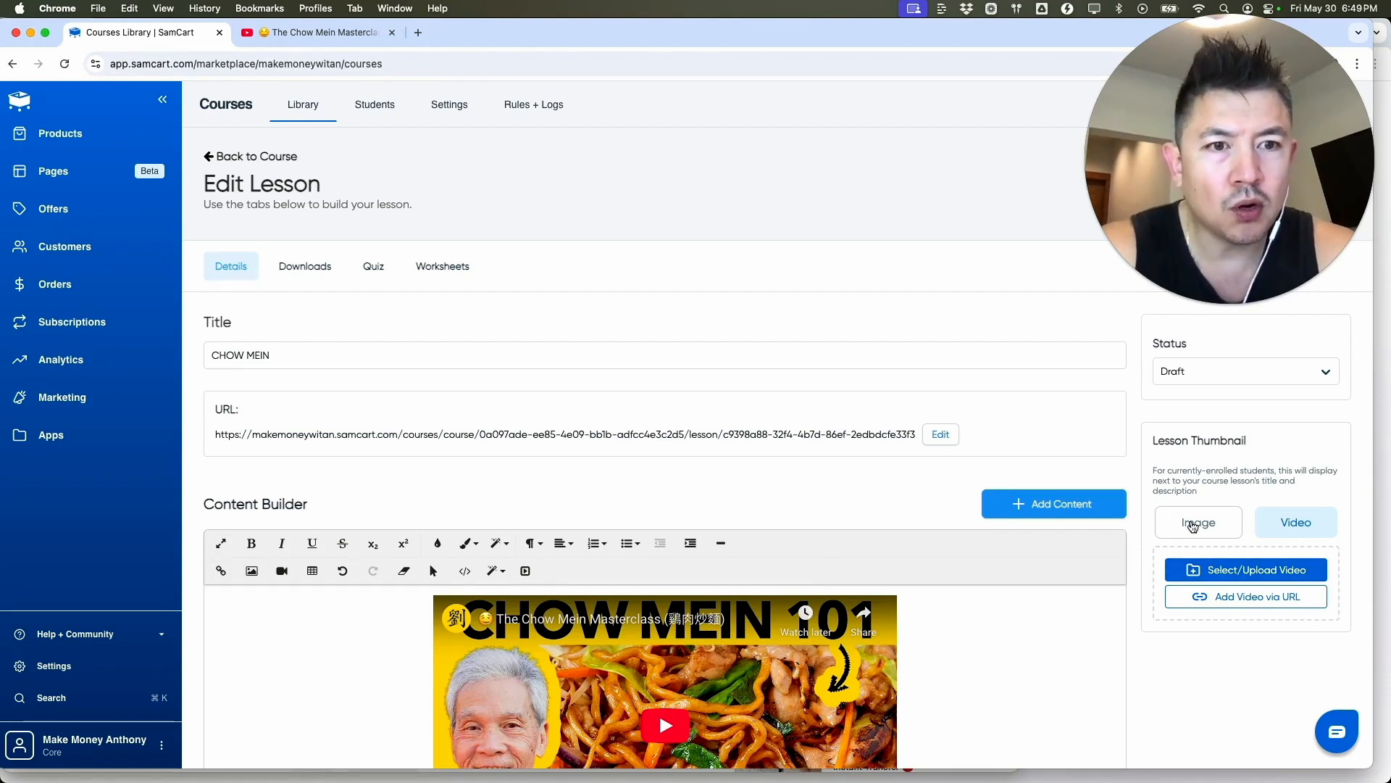
{"action": "left_click", "coordinate": [1210, 525]}
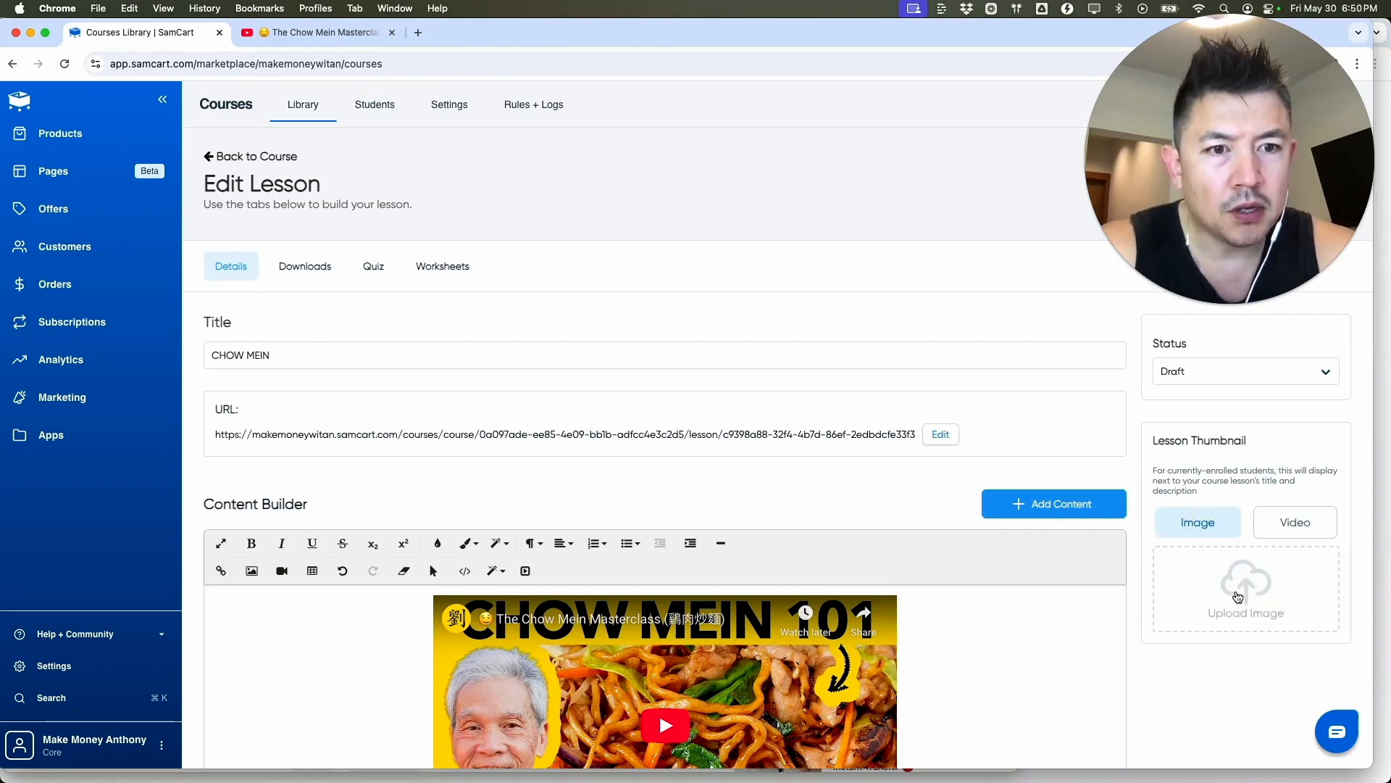
{"action": "left_click", "coordinate": [1237, 597]}
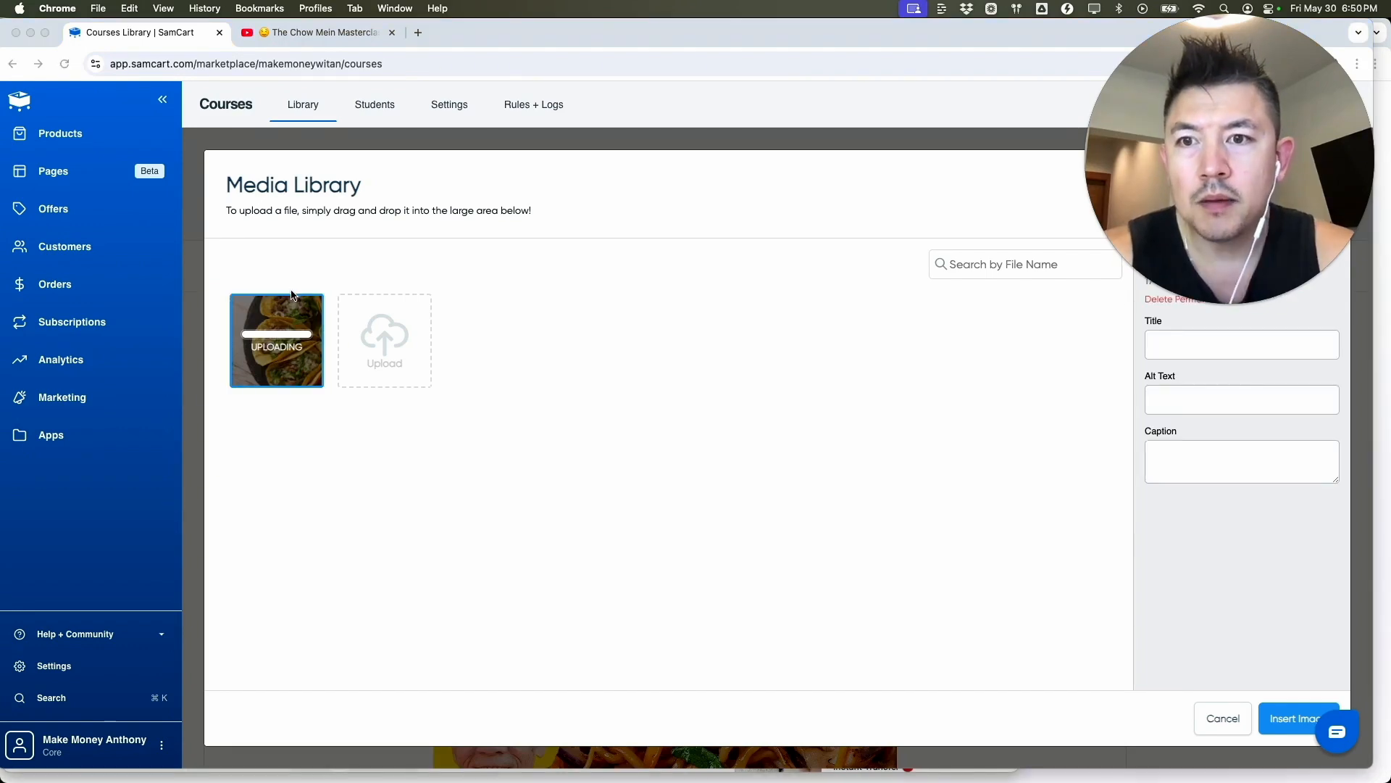
{"action": "left_click", "coordinate": [1268, 717]}
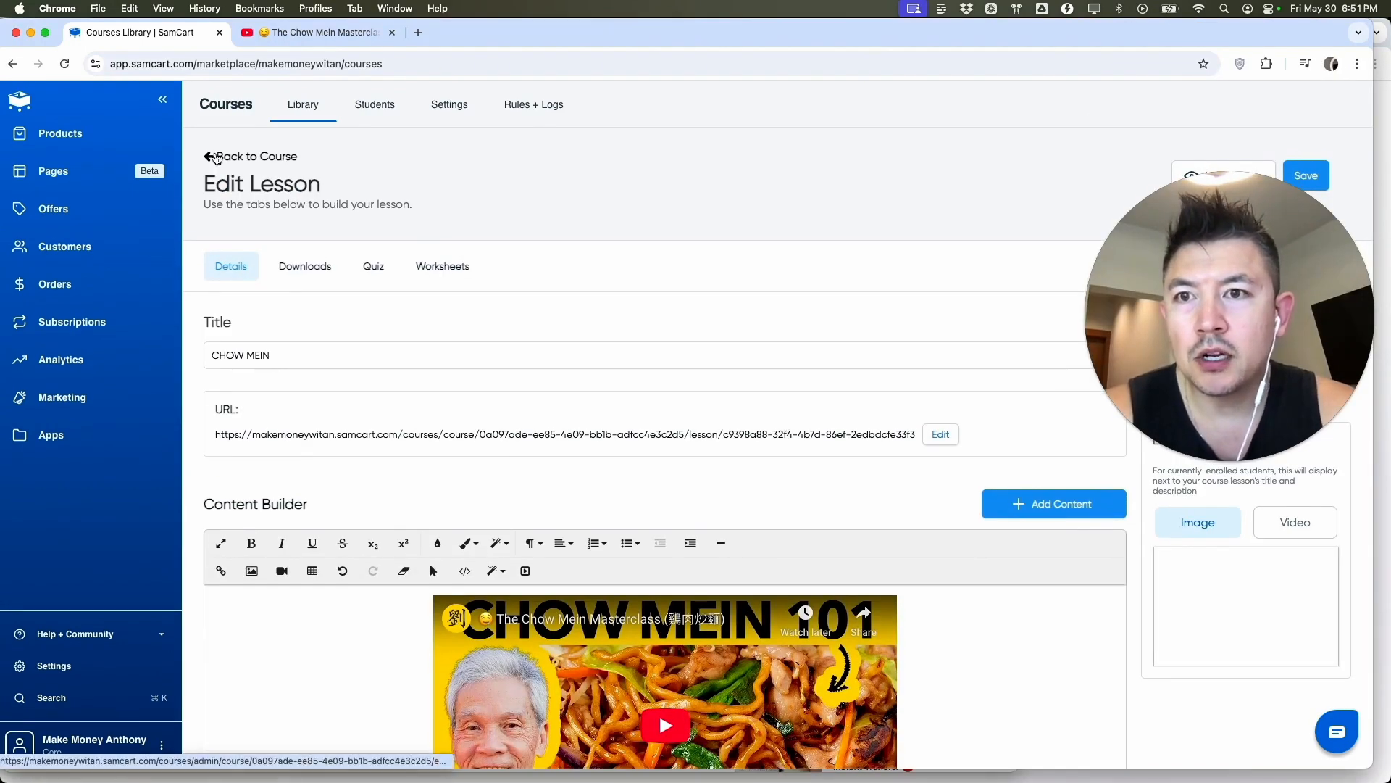
- Return to the course outline and set the status of the CHOW MEIN lesson in Unit 1 to Published
{"action": "left_click", "coordinate": [209, 157]}
{"action": "scroll", "coordinate": [693, 442], "scroll_direction": "down", "scroll_amount": 2}
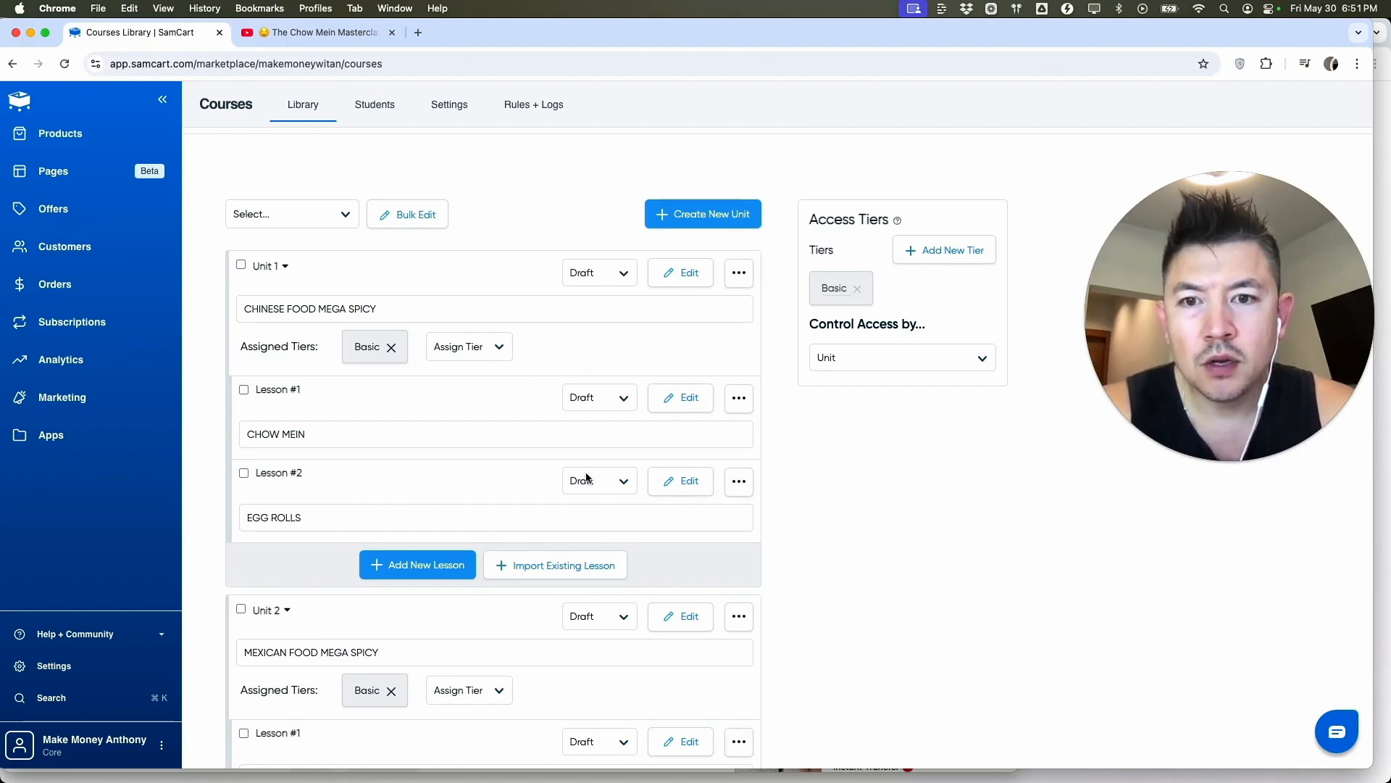
{"action": "left_click", "coordinate": [603, 397]}
{"action": "left_click", "coordinate": [587, 415]}
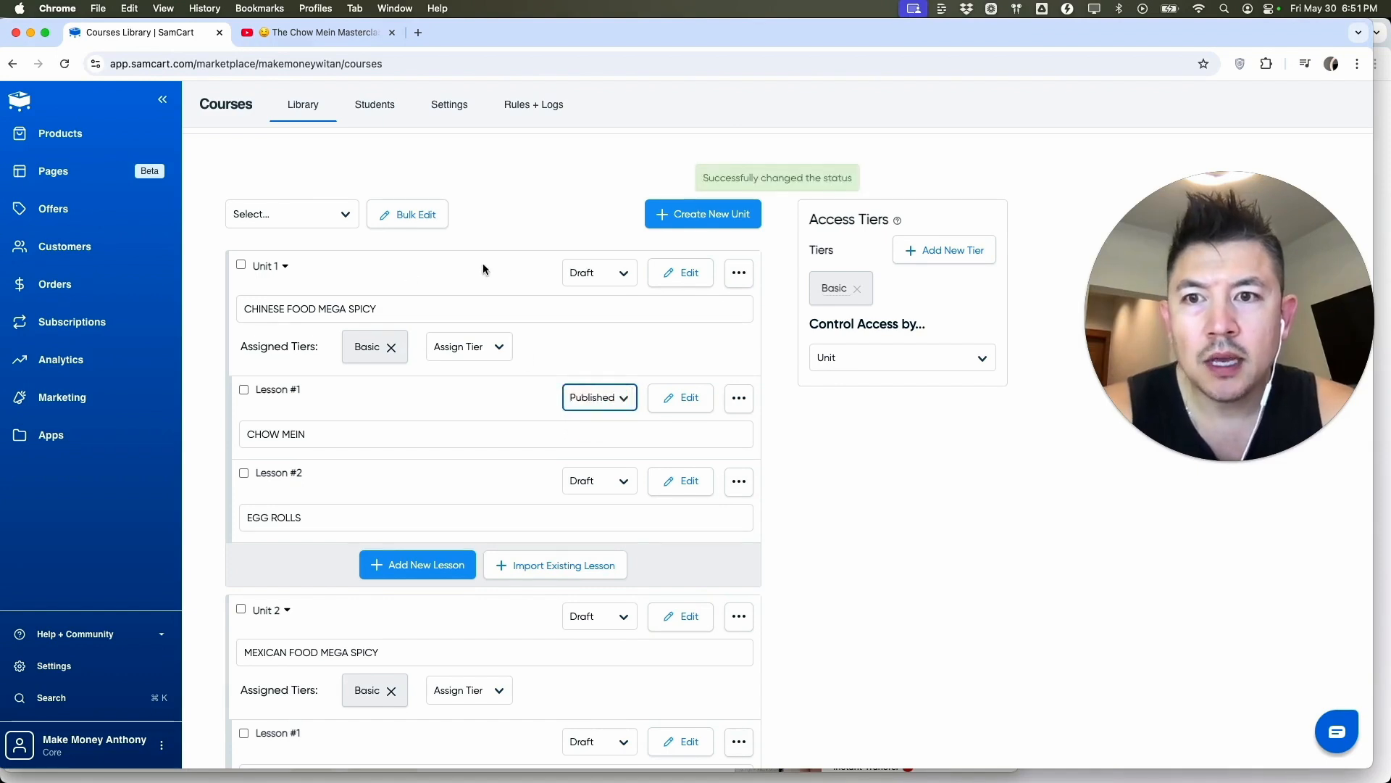
- Set the status of Unit 1, CHINESE FOOD MEGA SPICY, to Published
{"action": "left_click", "coordinate": [615, 273]}
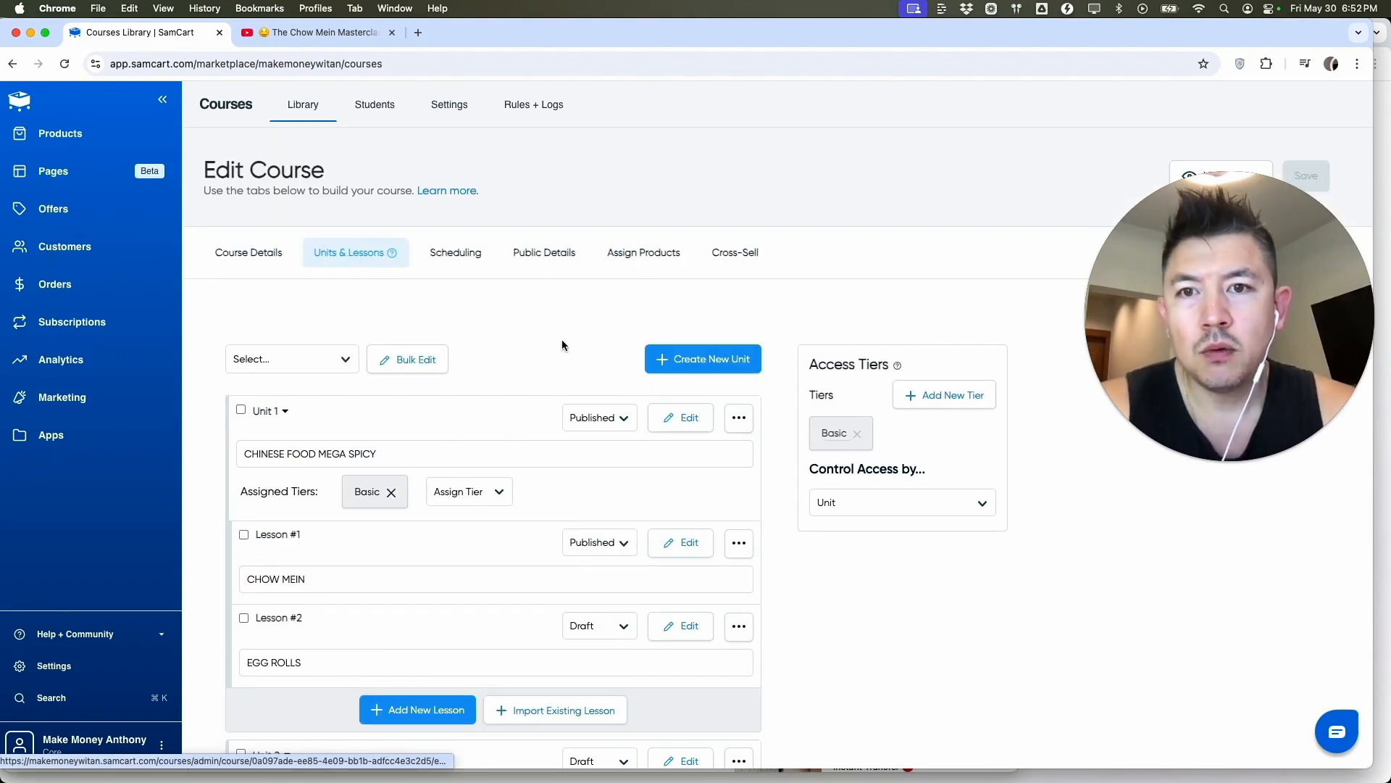
- Open the course's scheduling settings and set the schedule type to Instant Access
{"action": "left_click", "coordinate": [462, 247]}
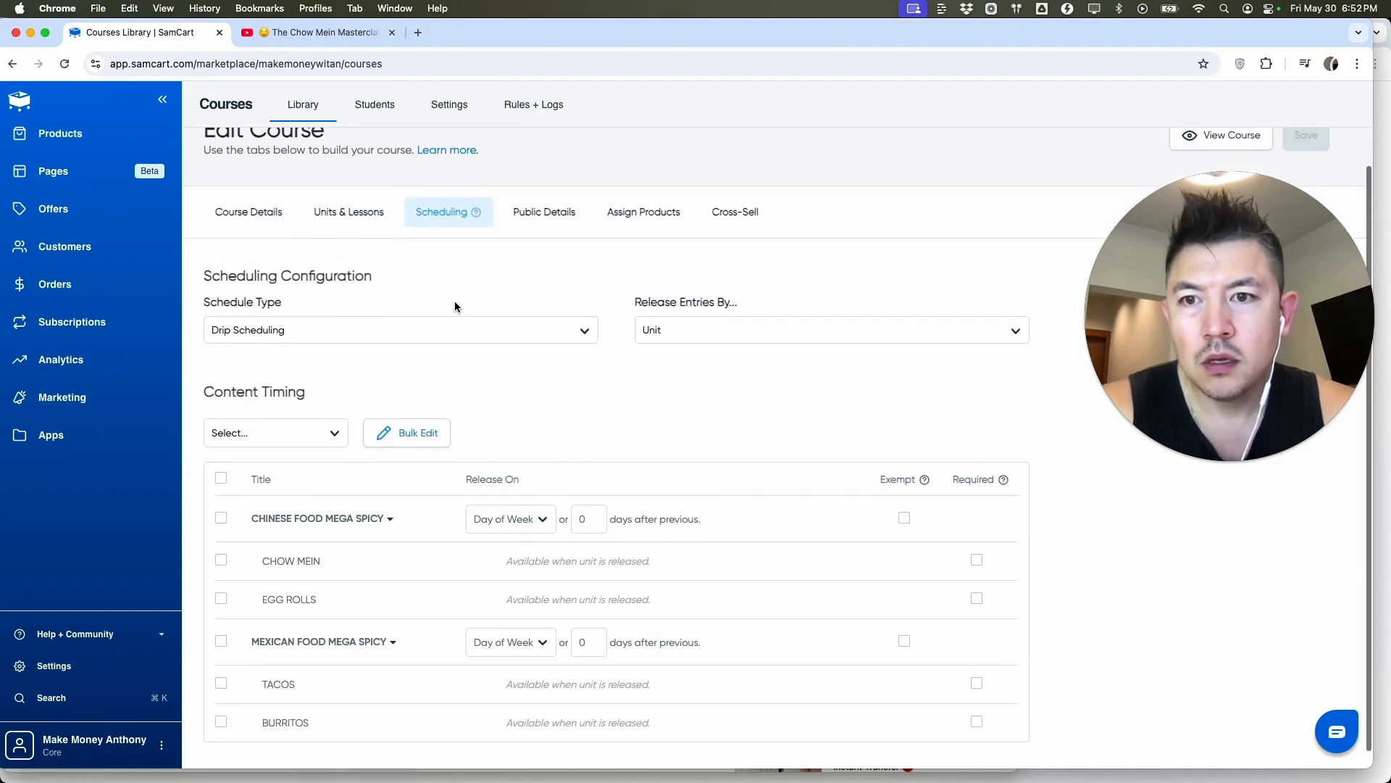
{"action": "scroll", "coordinate": [435, 304], "scroll_direction": "down", "scroll_amount": 2}
{"action": "left_click", "coordinate": [371, 316]}
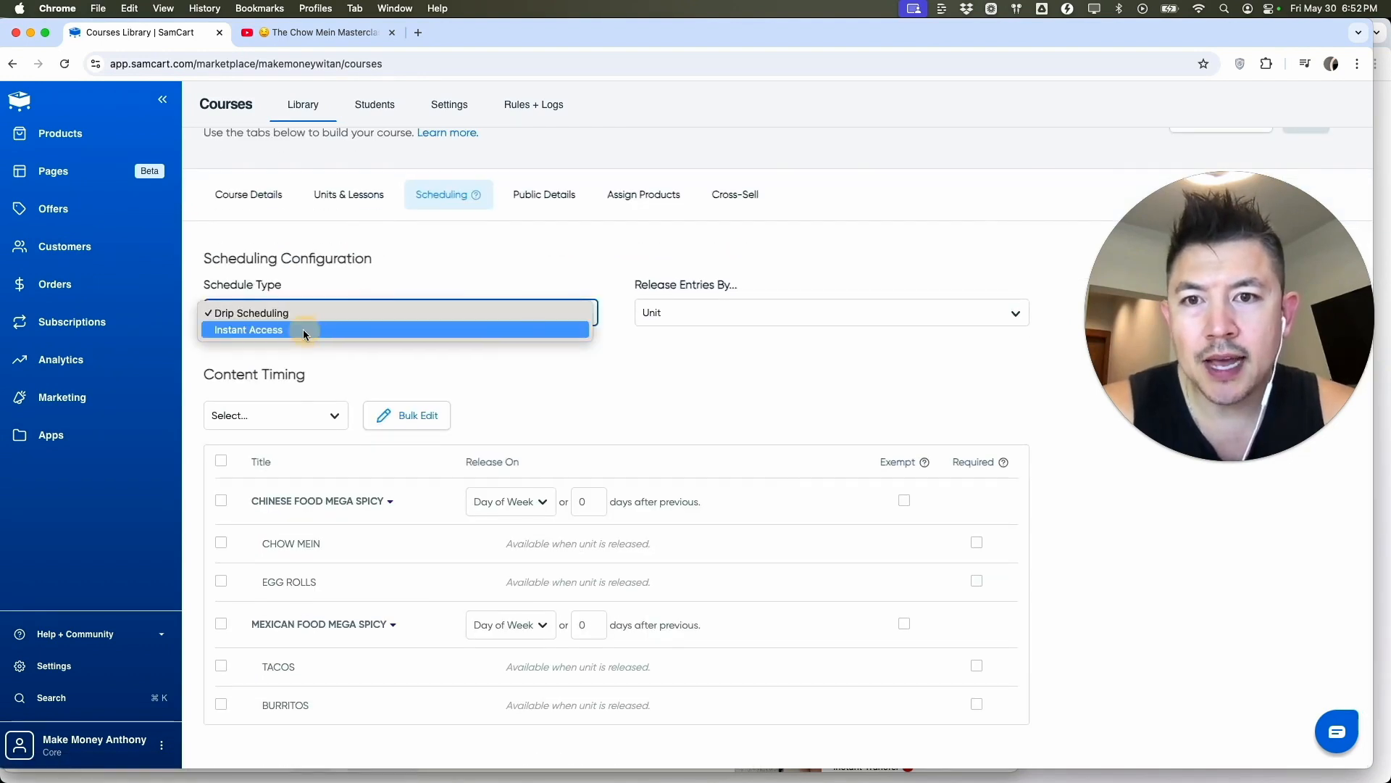
{"action": "left_click", "coordinate": [303, 329]}
{"action": "left_click", "coordinate": [589, 388]}
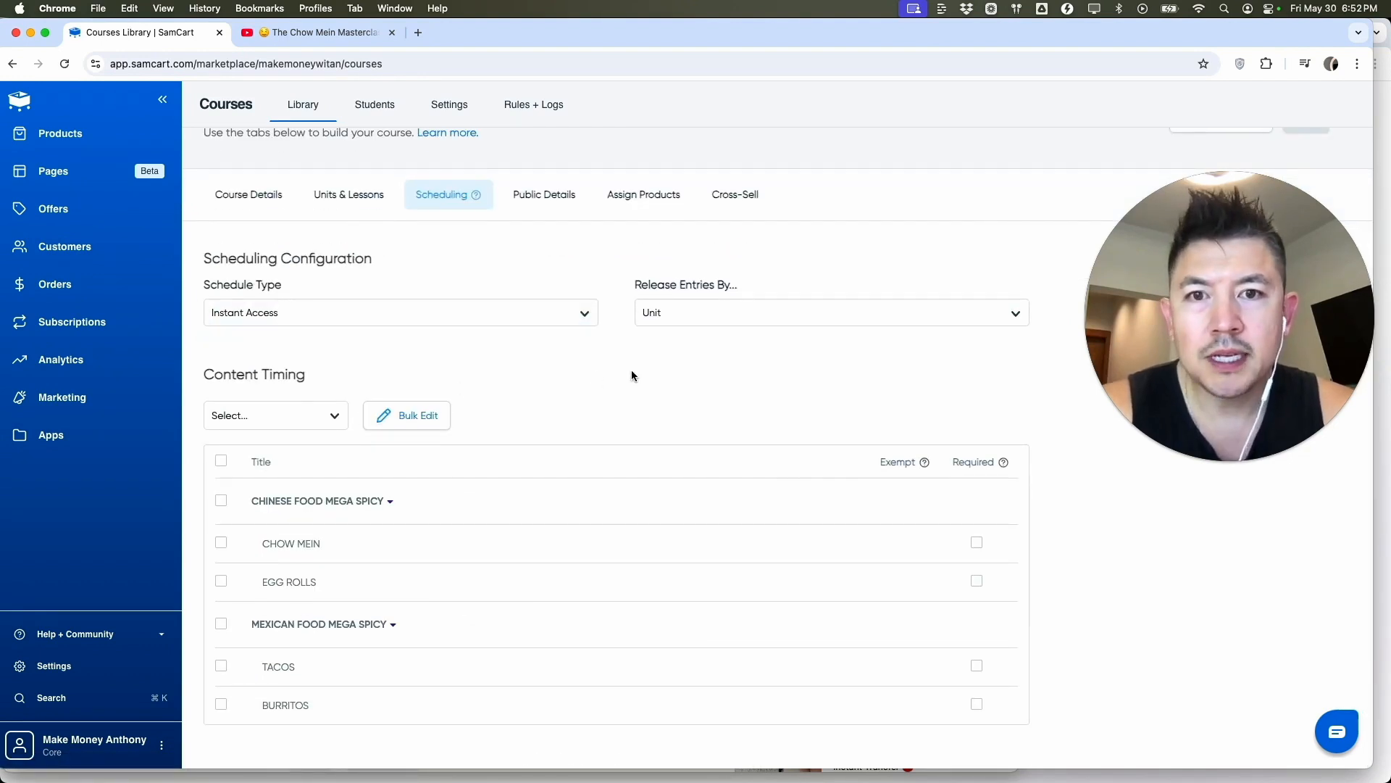
- Select the lessons in CHINESE FOOD MEGA SPICY for content timing and switch the schedule type to Drip Scheduling
{"action": "left_click", "coordinate": [307, 403]}
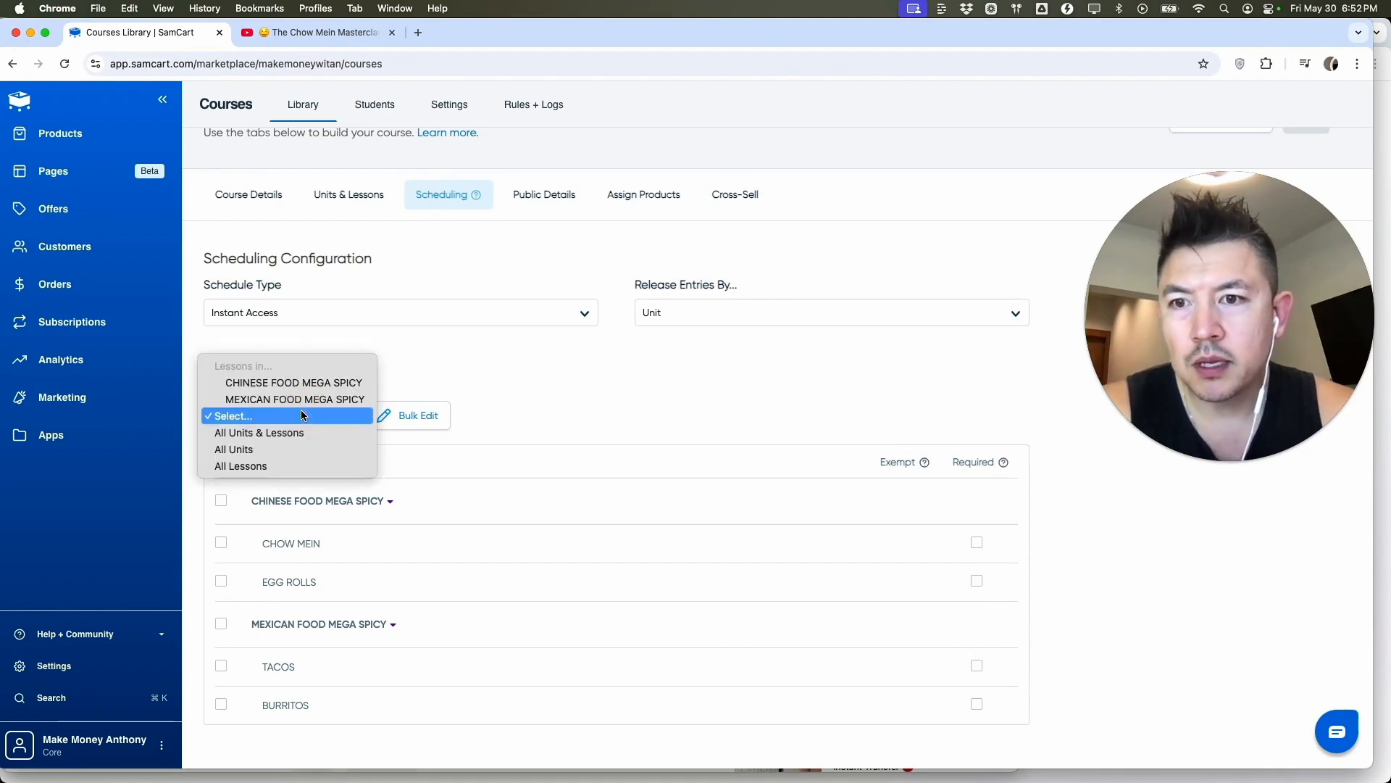
{"action": "left_click", "coordinate": [289, 383]}
{"action": "left_click", "coordinate": [305, 312]}
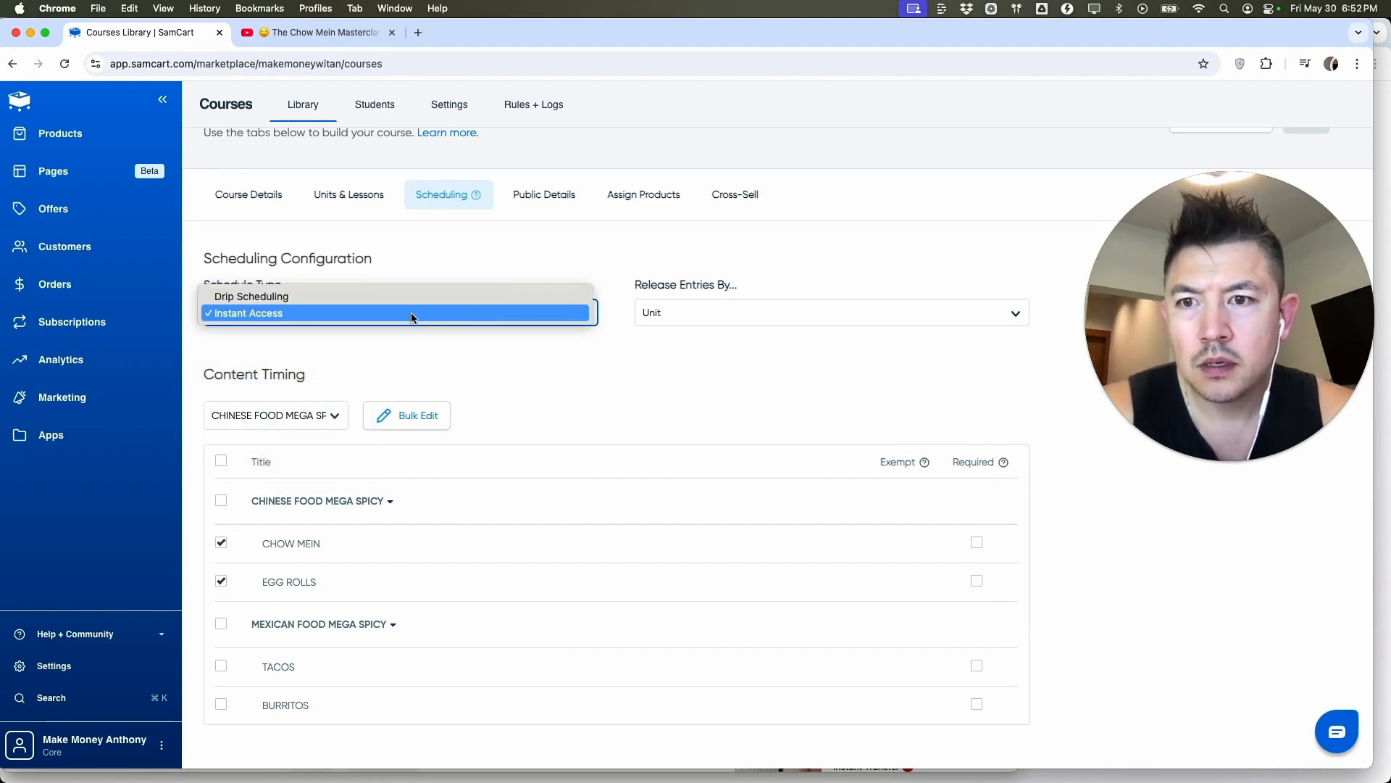
{"action": "left_click", "coordinate": [304, 295]}
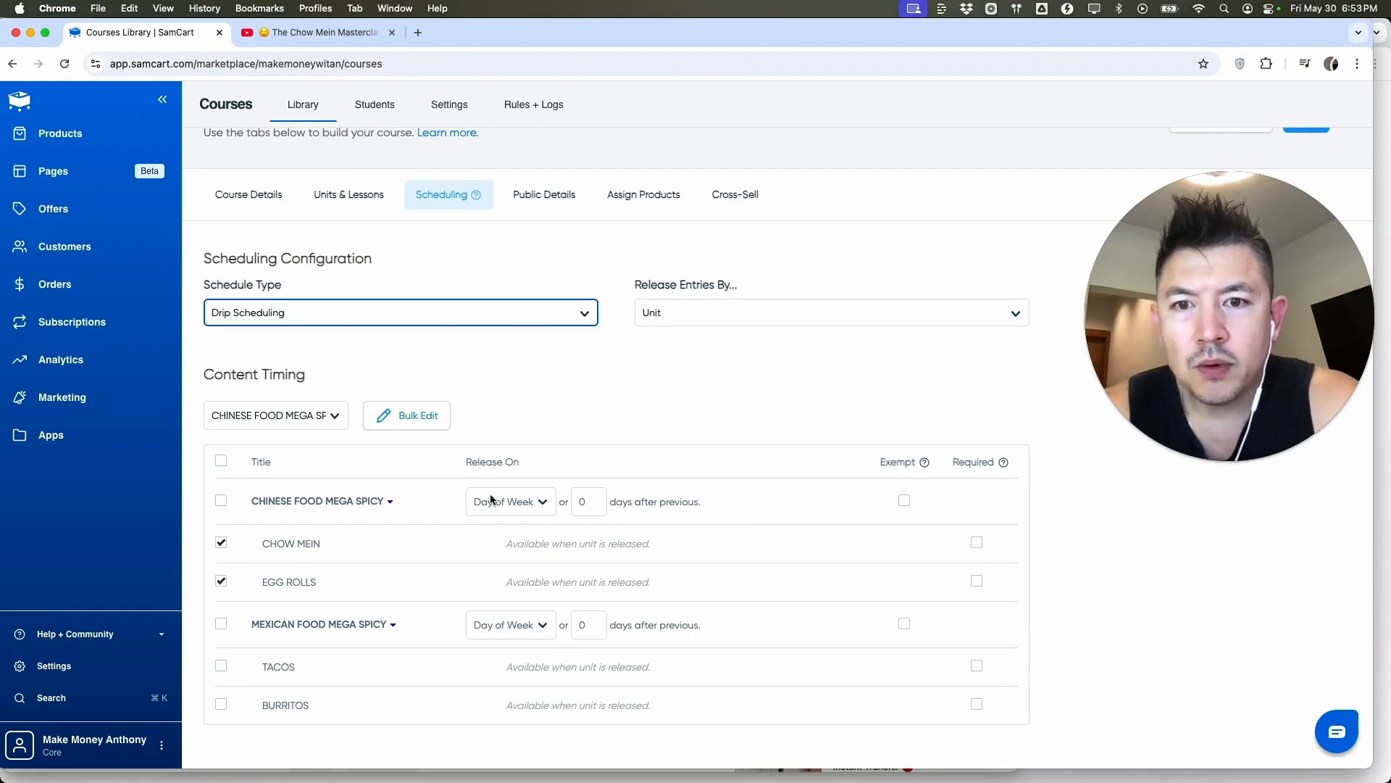
- Select the MEXICAN FOOD MEGA SPICY unit and set its release to 1 day after the previous unit
{"action": "left_click", "coordinate": [510, 501]}
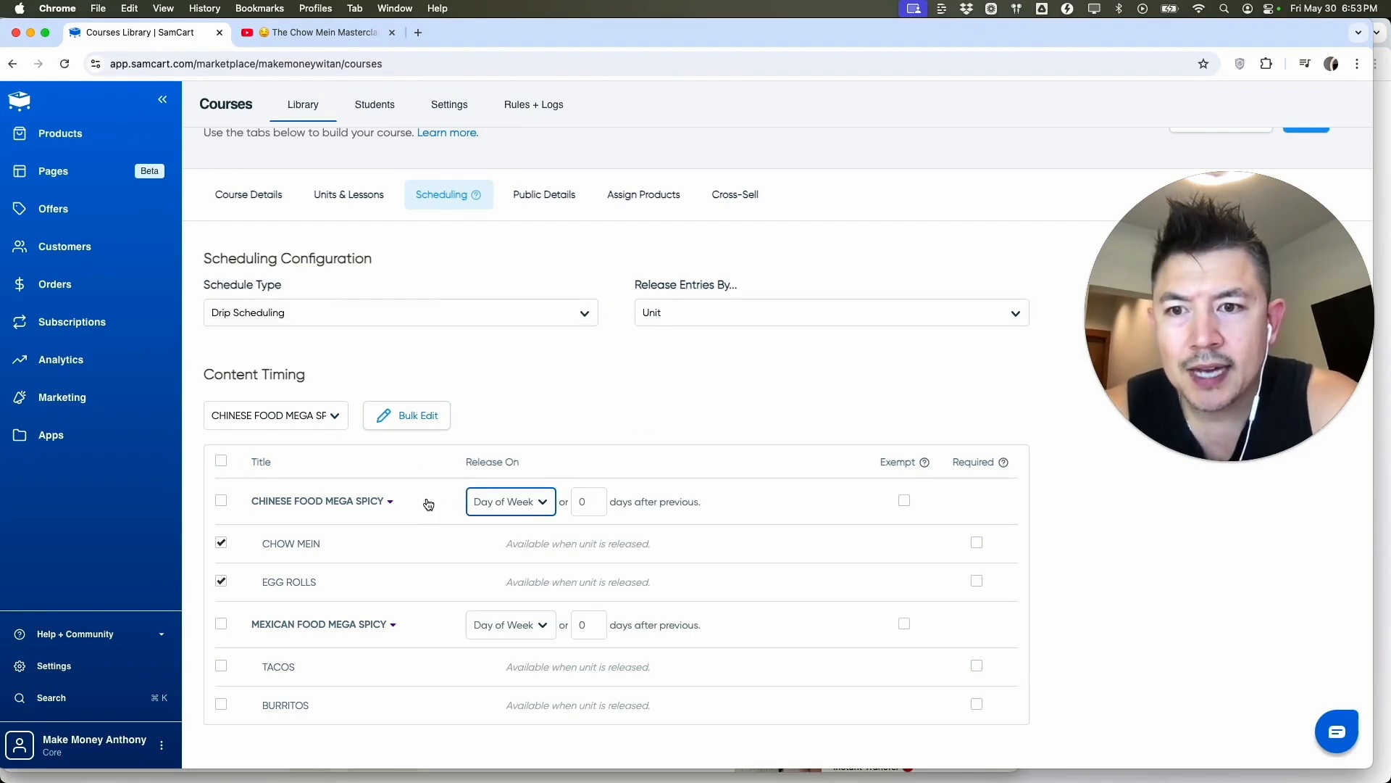
{"action": "left_click", "coordinate": [224, 624]}
{"action": "double_click", "coordinate": [579, 630]}
{"action": "type", "text": "1"}
{"action": "left_click", "coordinate": [723, 592]}
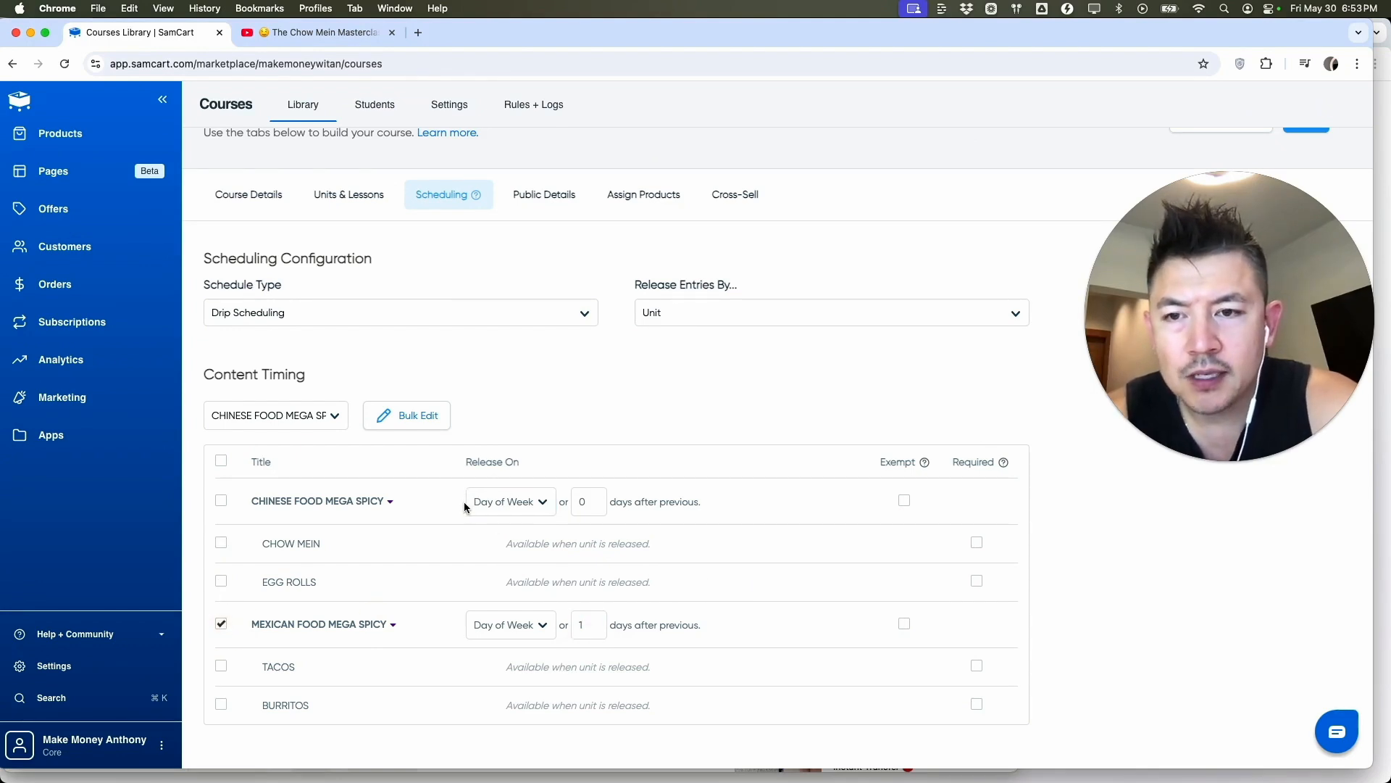
- Select the CHINESE FOOD MEGA SPICY unit, set the schedule type back to Instant Access and save the scheduling
{"action": "left_click", "coordinate": [222, 502]}
{"action": "left_click", "coordinate": [487, 315]}
{"action": "left_click", "coordinate": [485, 328]}
{"action": "left_click", "coordinate": [754, 354]}
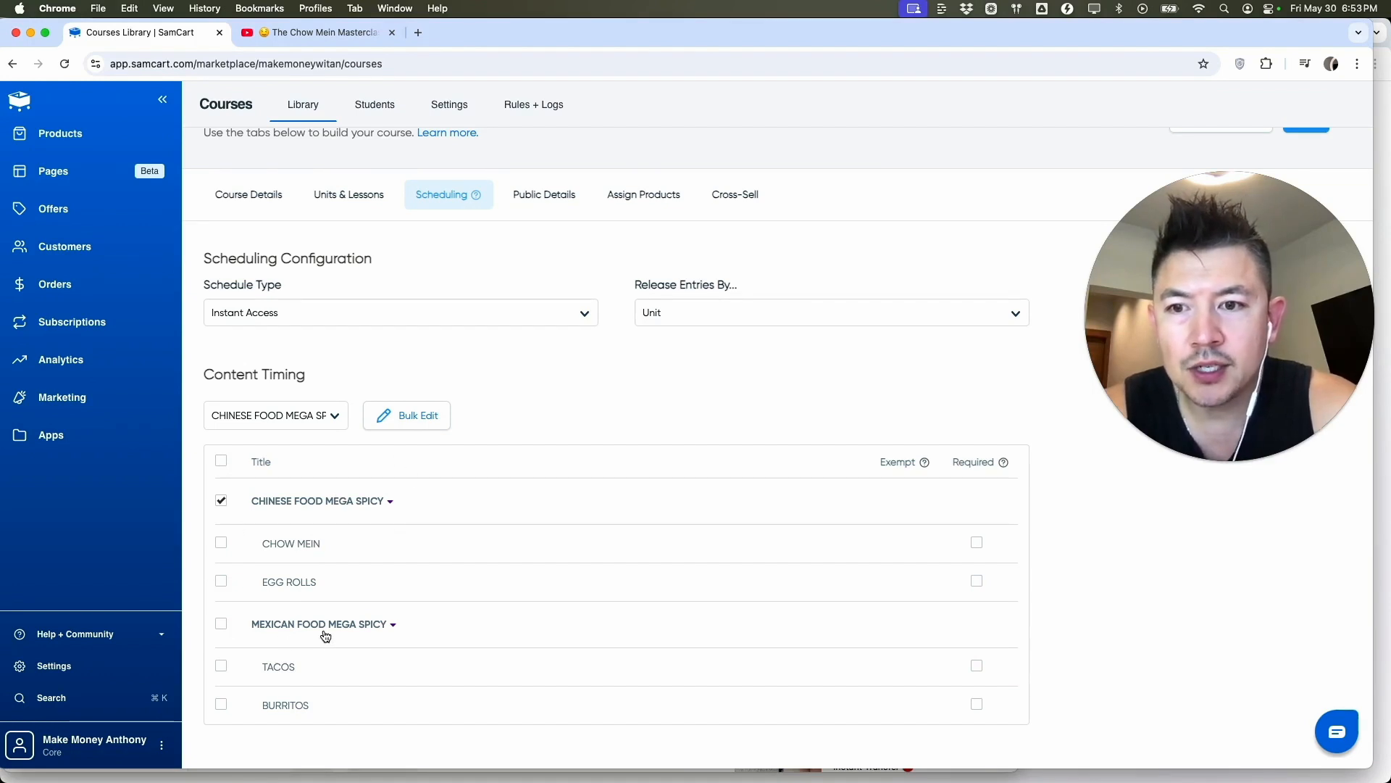
{"action": "scroll", "coordinate": [714, 355], "scroll_direction": "up", "scroll_amount": 2}
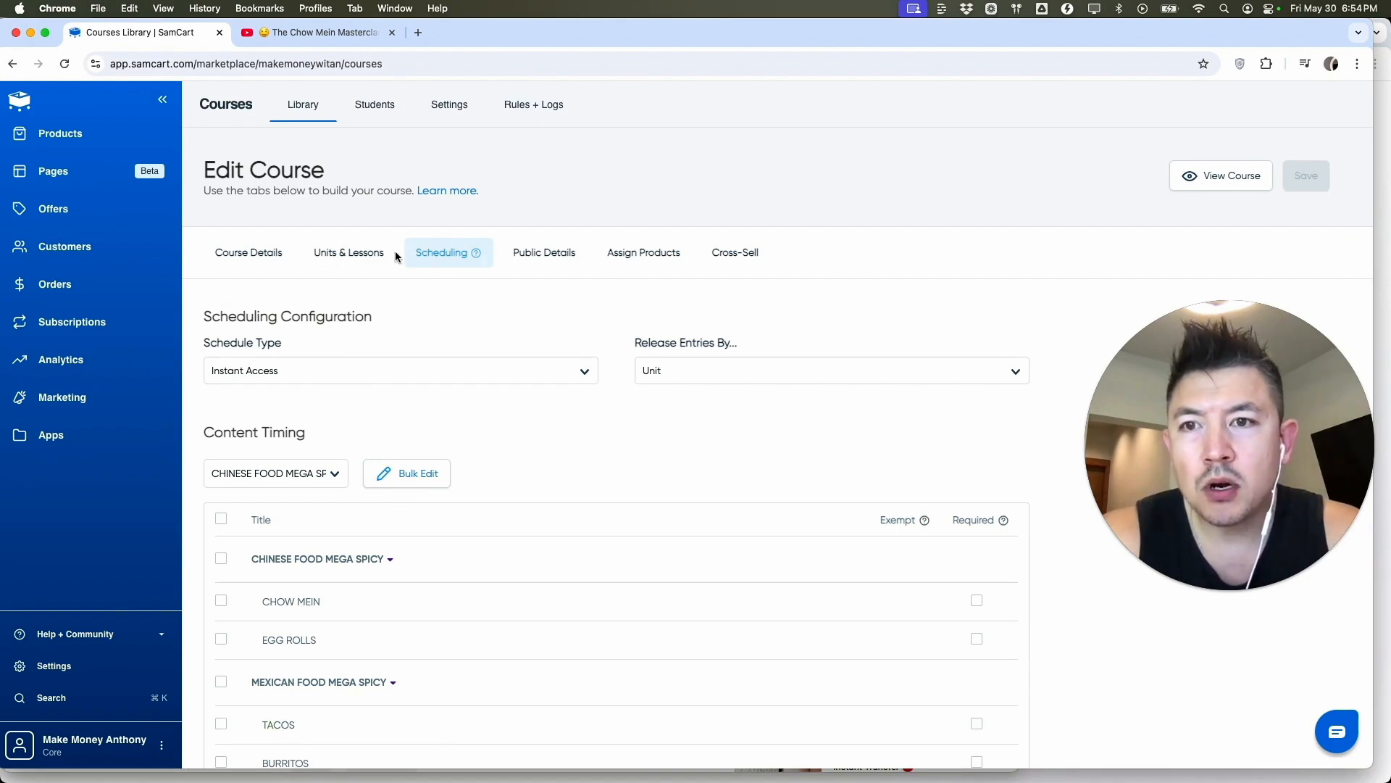
- Set the status of the whole course to Published in the course details and save the course
{"action": "left_click", "coordinate": [253, 253]}
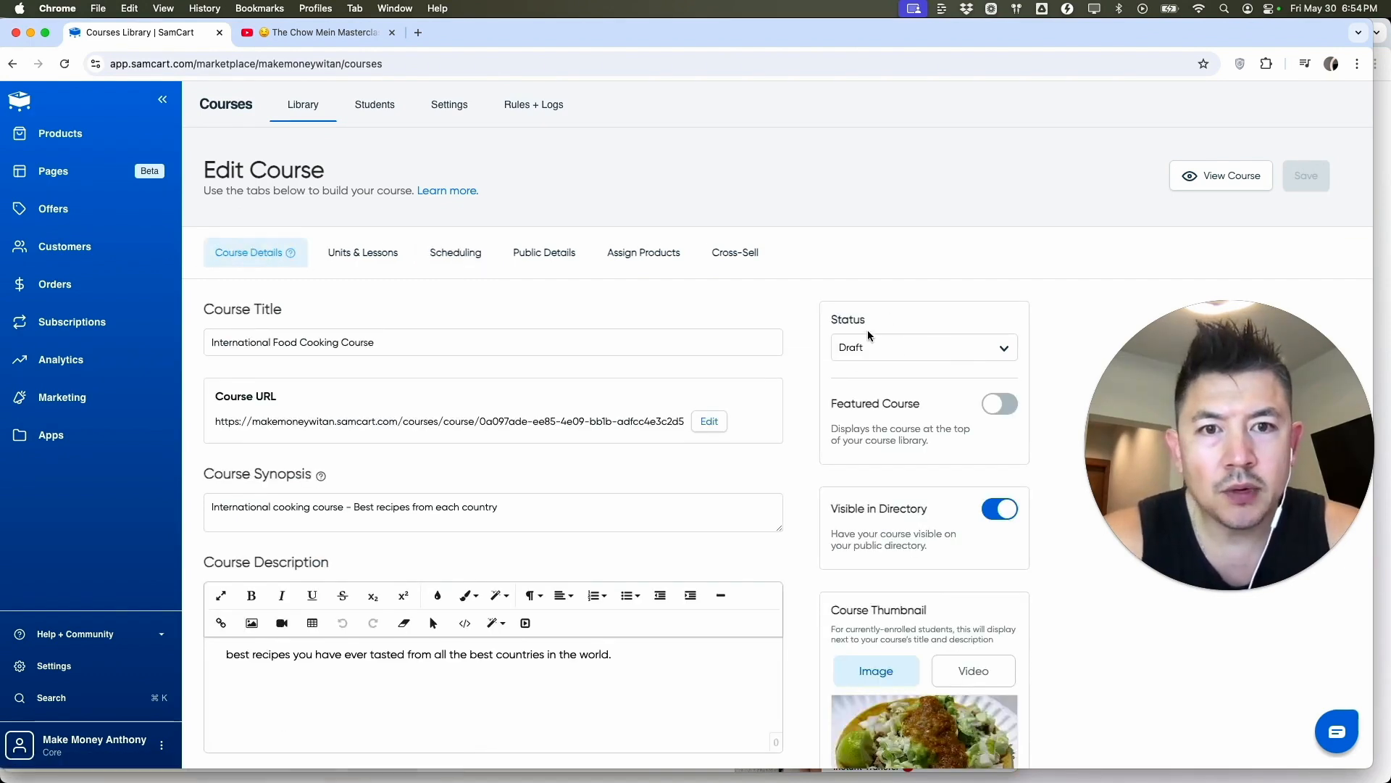
{"action": "left_click", "coordinate": [880, 346]}
{"action": "left_click", "coordinate": [863, 362]}
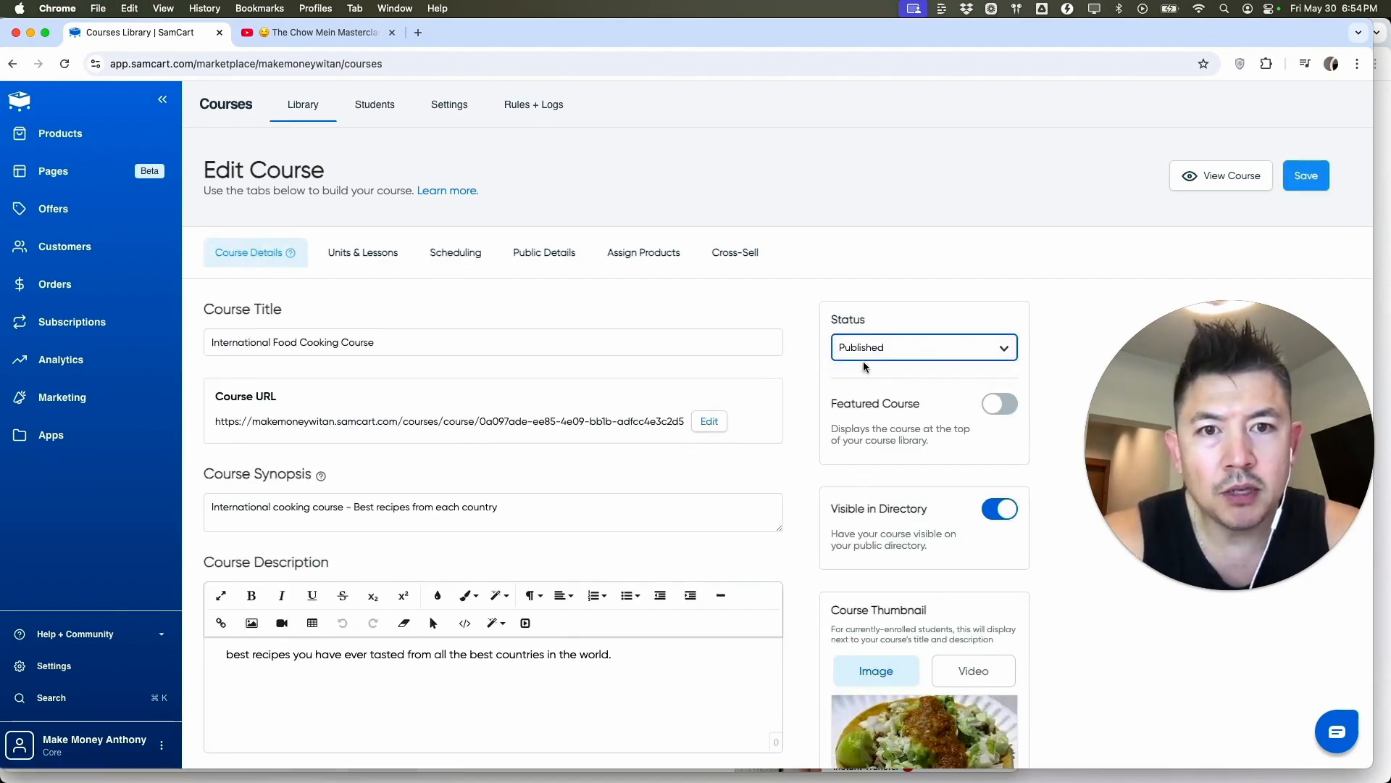
{"action": "left_click", "coordinate": [1309, 175]}
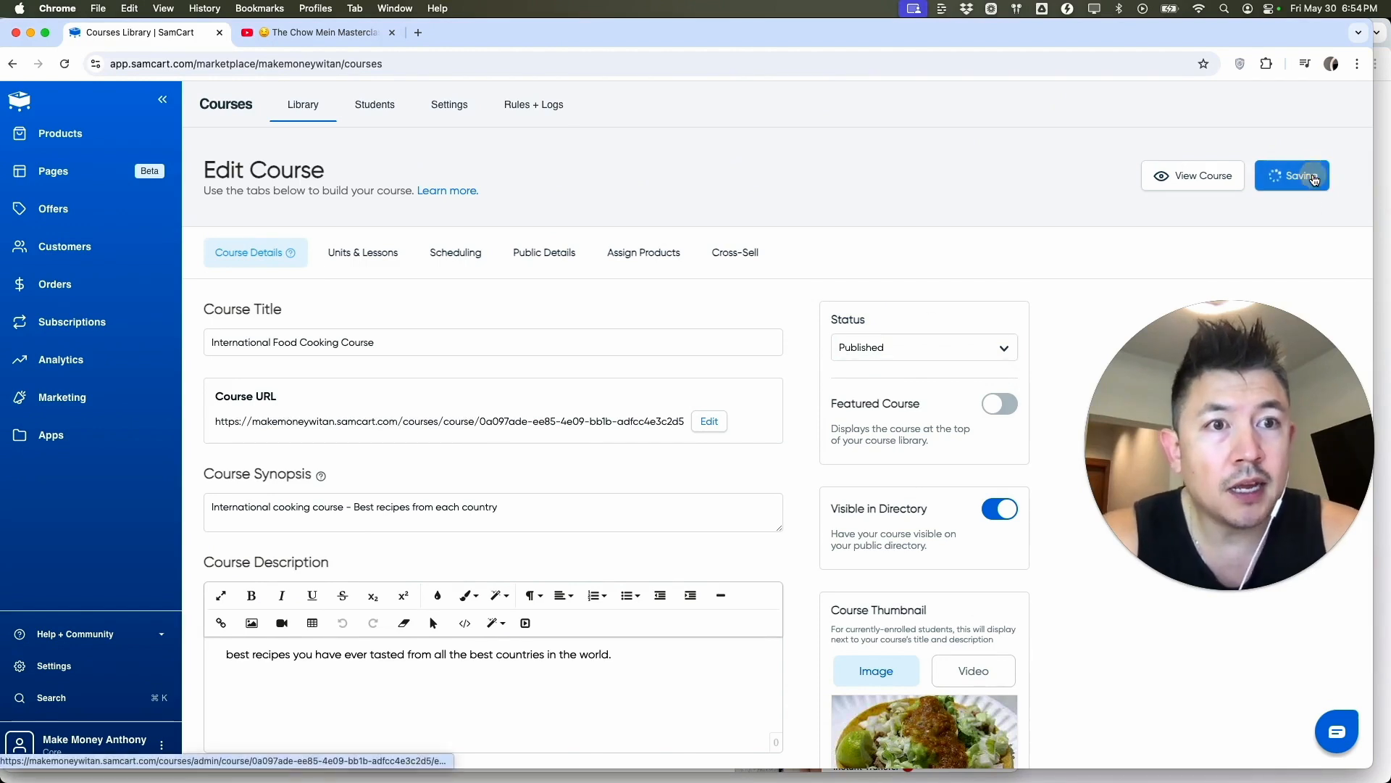
- View the live course page and examine its header, description and the list of units and lessons
{"action": "left_click", "coordinate": [1228, 181]}
{"action": "scroll", "coordinate": [572, 393], "scroll_direction": "down", "scroll_amount": 5}
{"action": "scroll", "coordinate": [572, 394], "scroll_direction": "up", "scroll_amount": 5}
{"action": "scroll", "coordinate": [572, 394], "scroll_direction": "down", "scroll_amount": 1}
{"action": "scroll", "coordinate": [572, 393], "scroll_direction": "up", "scroll_amount": 1}
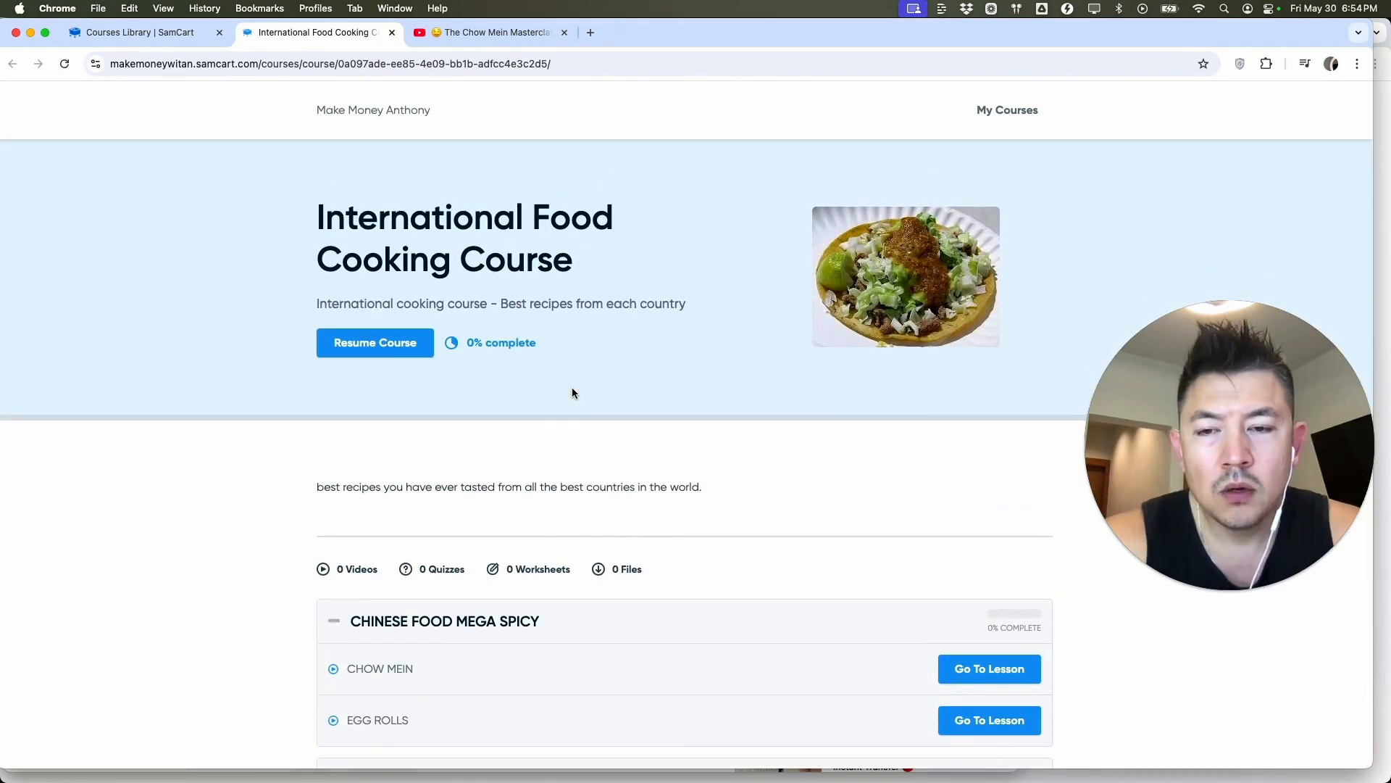
{"action": "scroll", "coordinate": [572, 391], "scroll_direction": "down", "scroll_amount": 5}
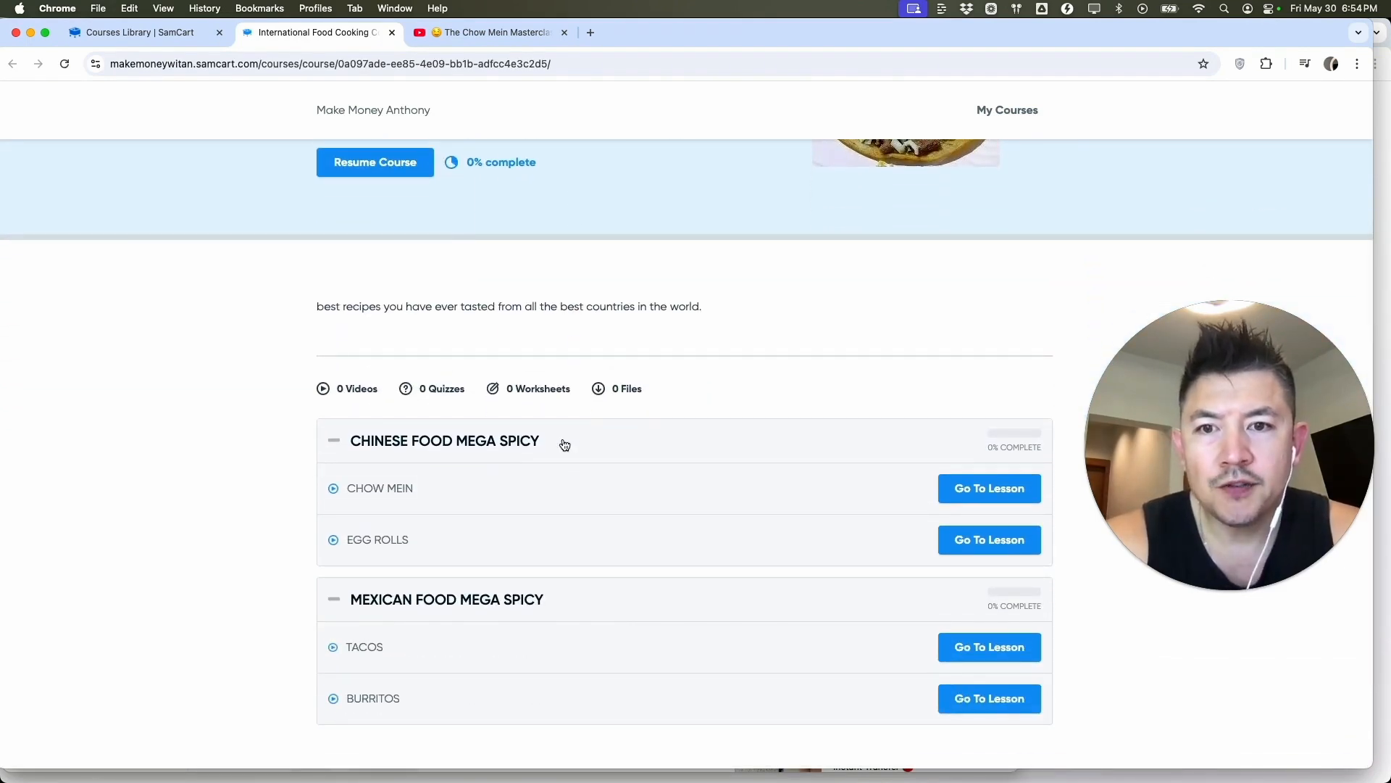
{"action": "scroll", "coordinate": [562, 445], "scroll_direction": "down", "scroll_amount": 2}
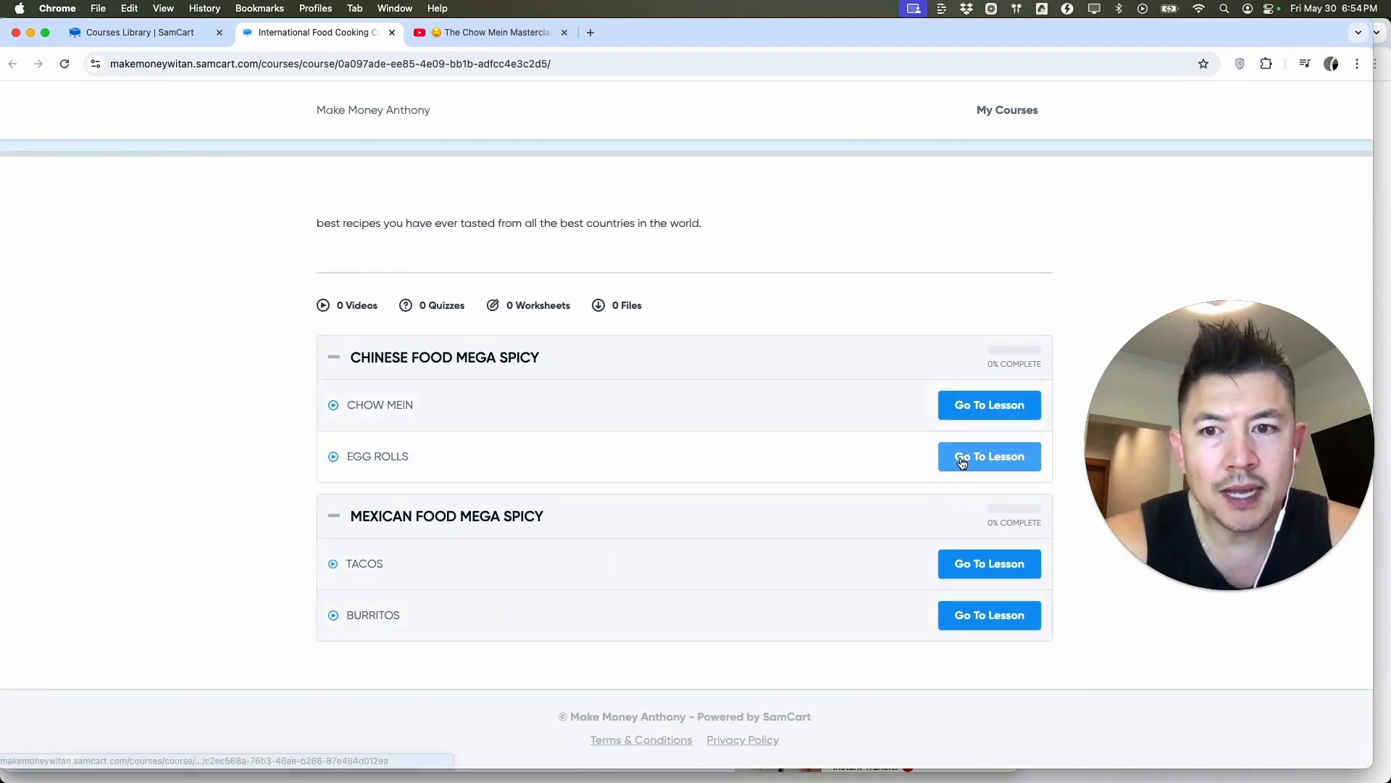
{"action": "scroll", "coordinate": [868, 478], "scroll_direction": "up", "scroll_amount": 6}
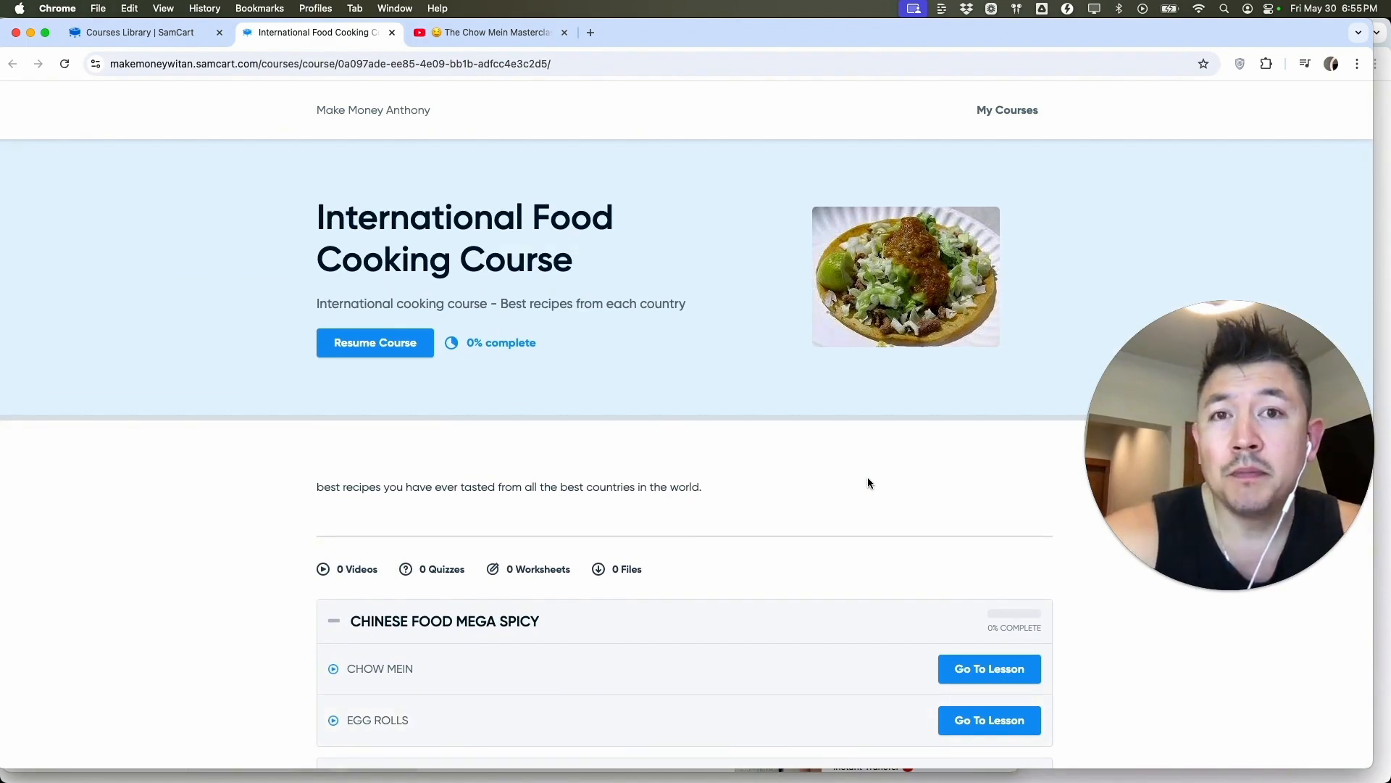